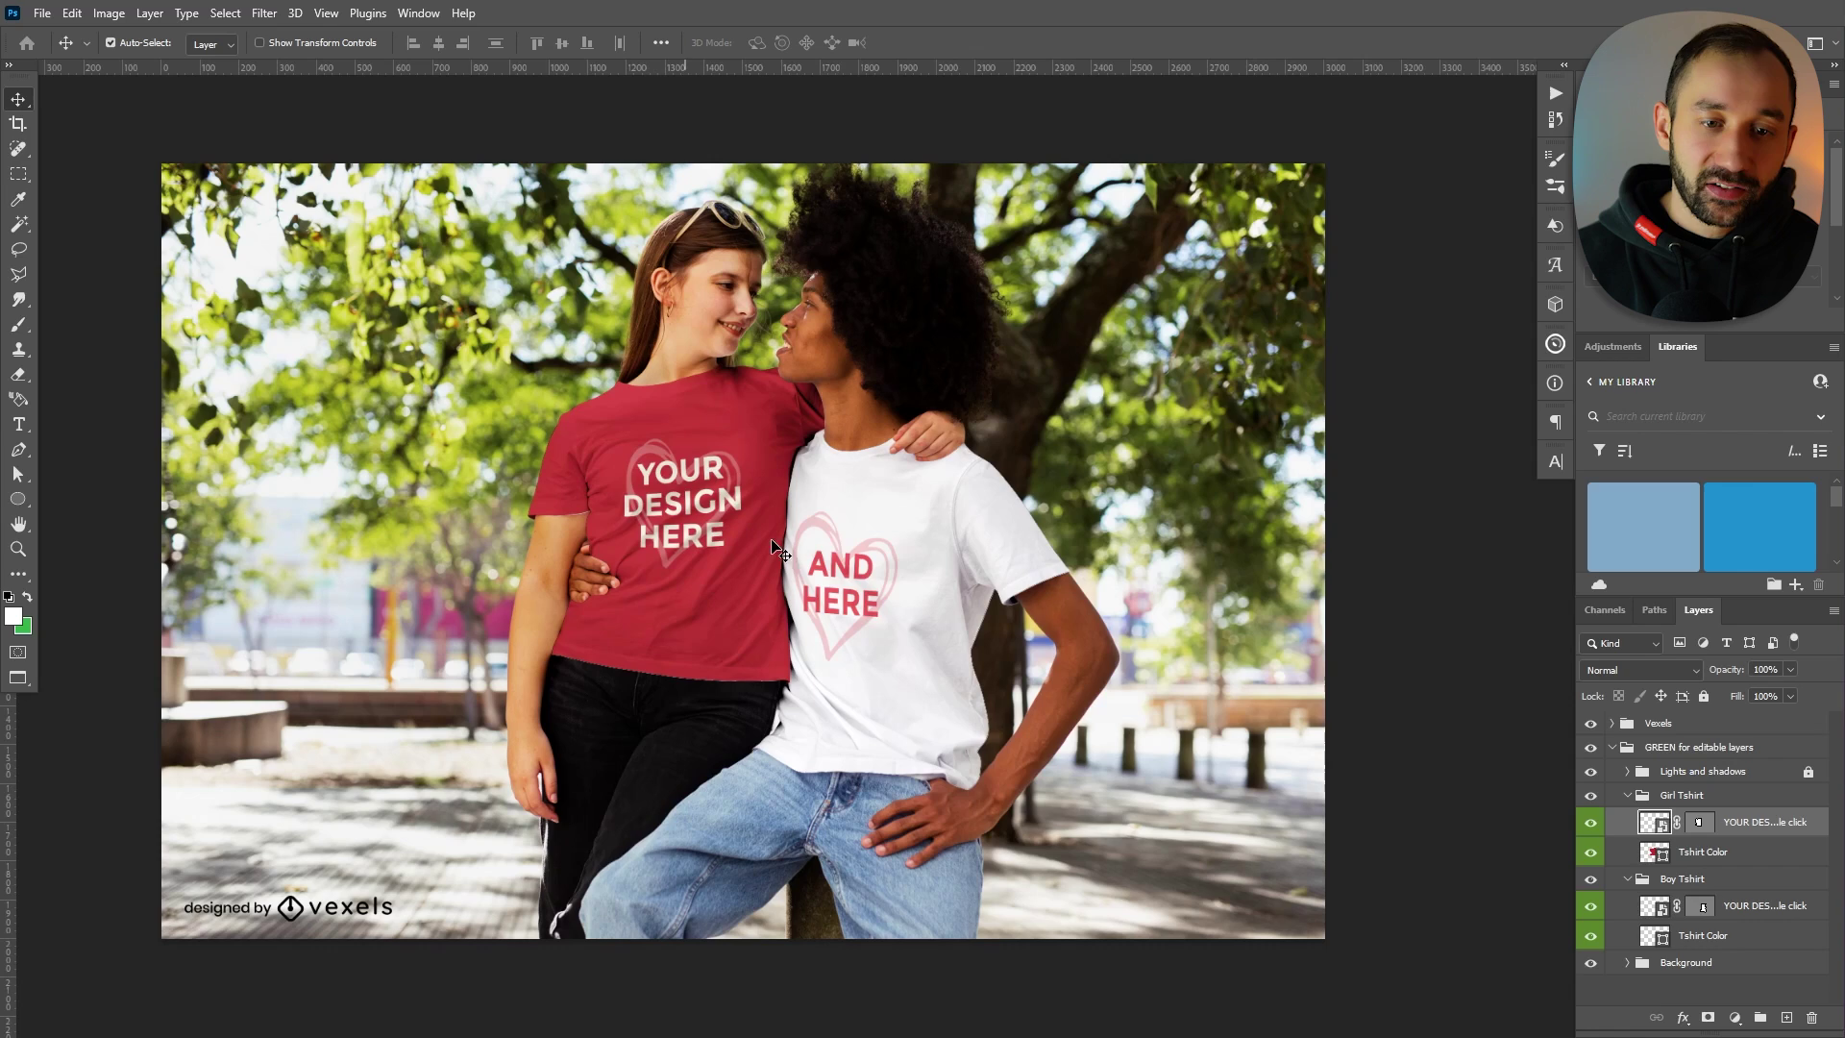
# - Hide and show the girl's print and the boy's AND HERE print to identify the design layers
pyautogui.click(687, 519)
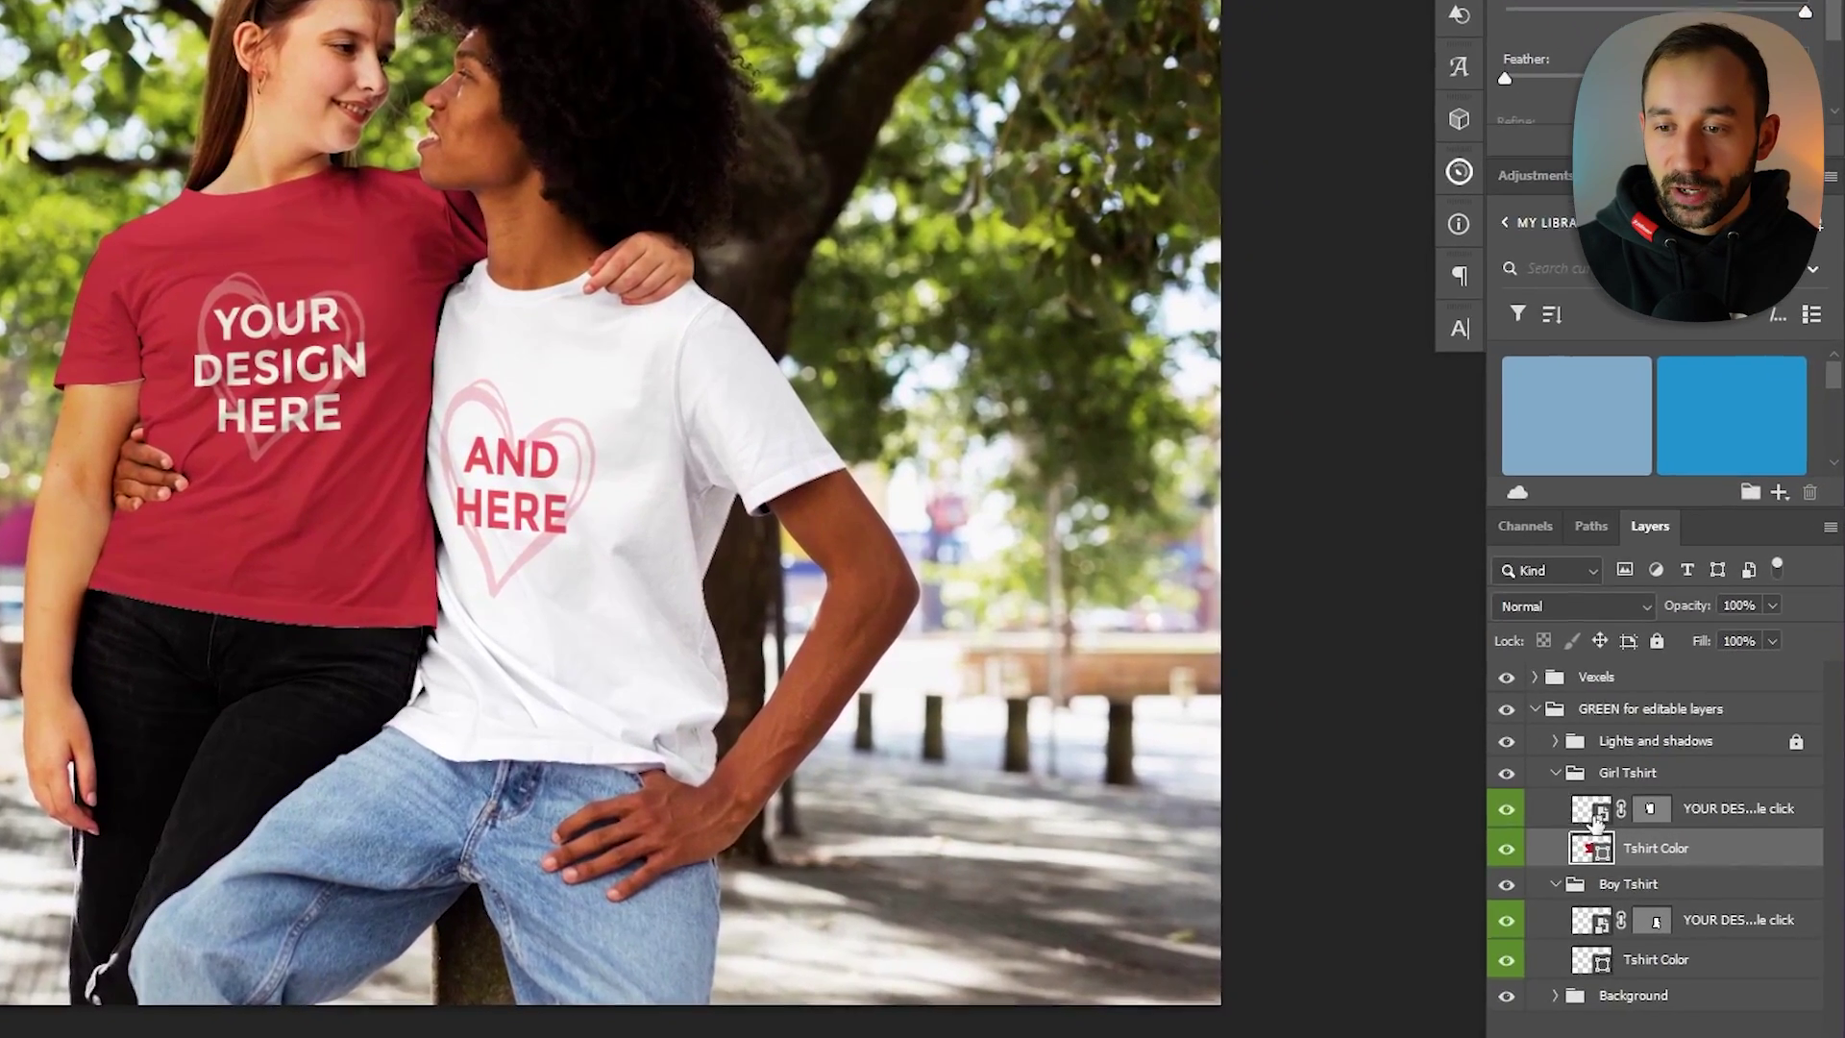
pyautogui.click(1691, 812)
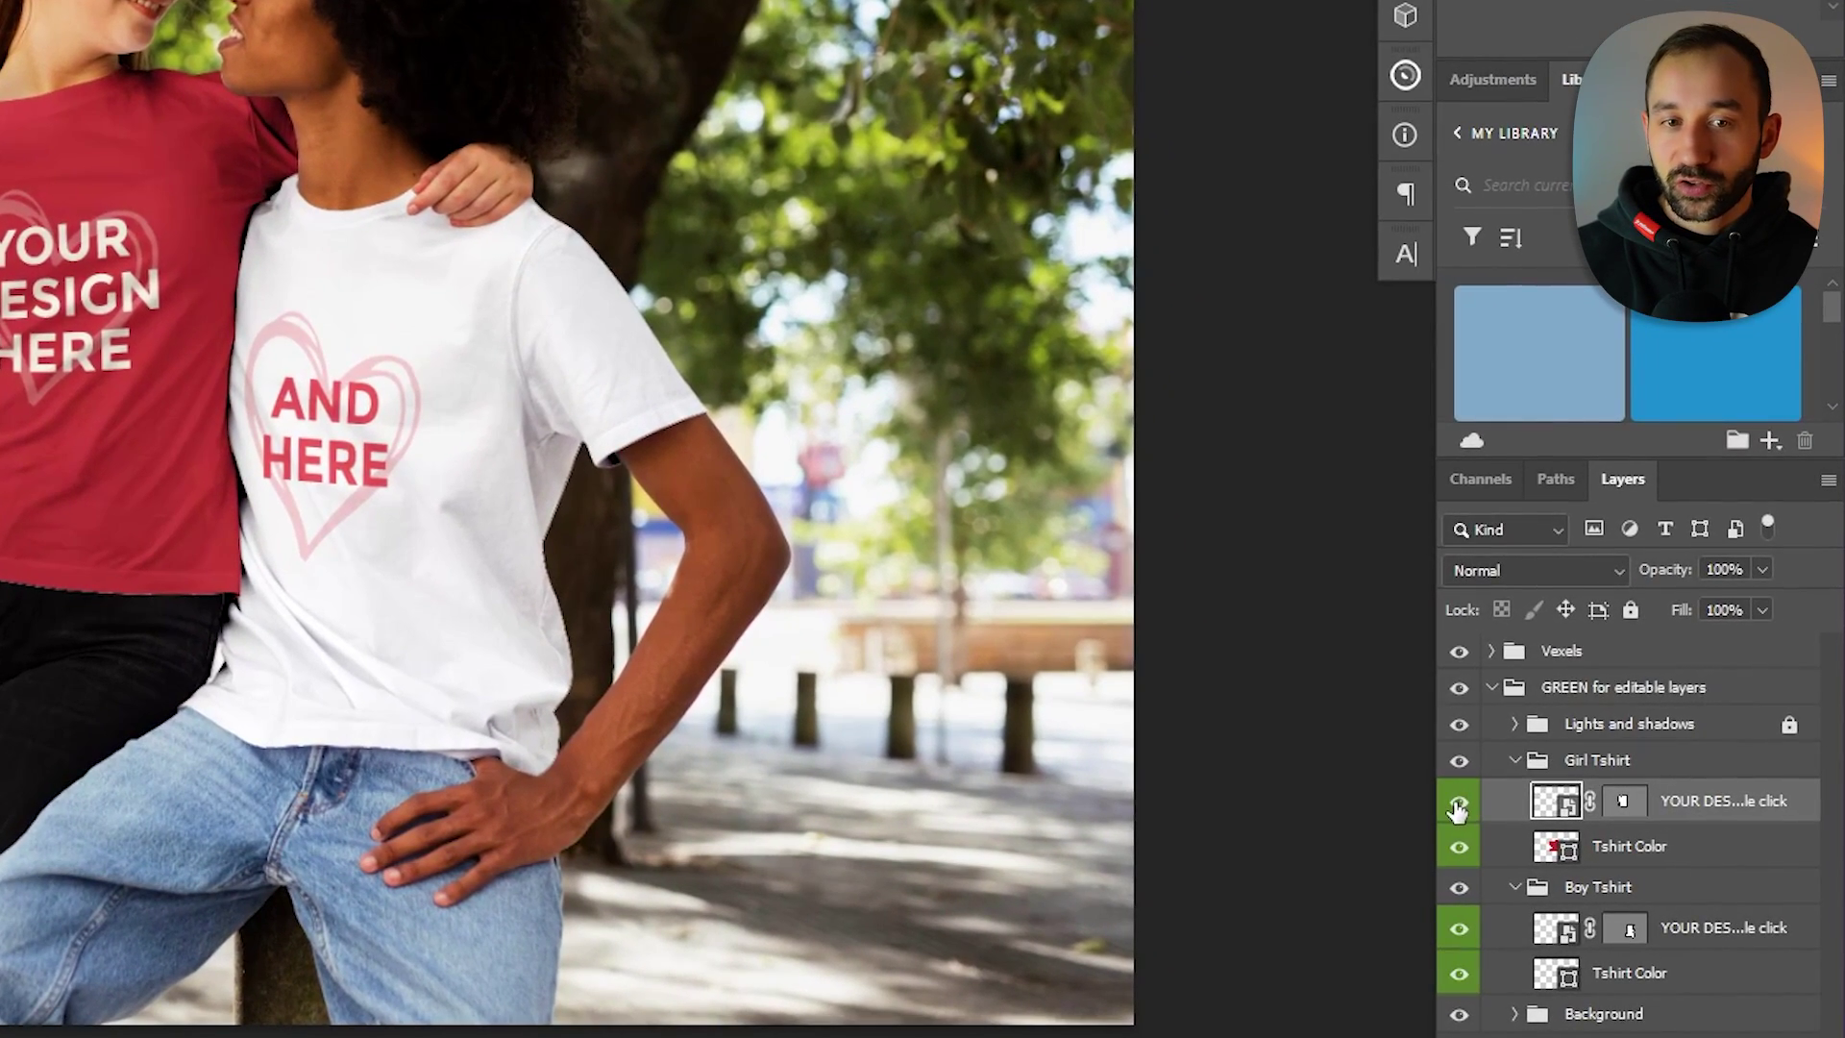
pyautogui.click(1459, 811)
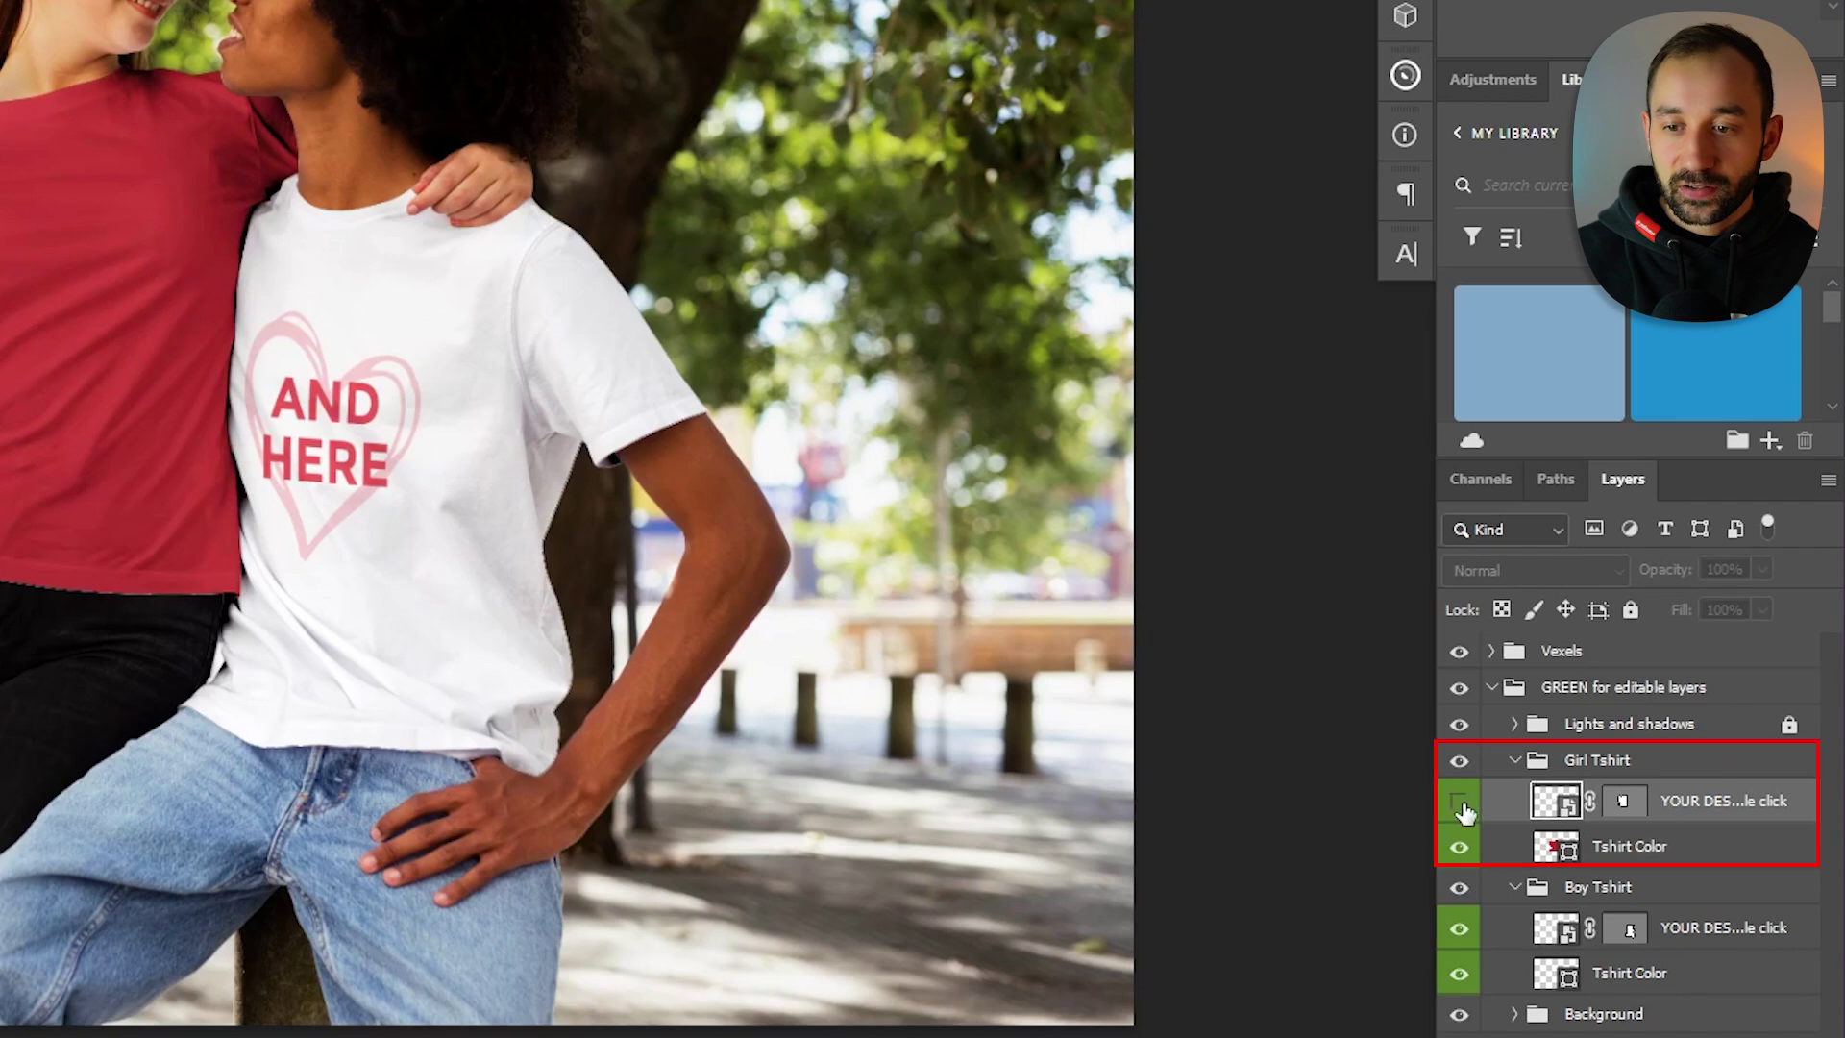
pyautogui.click(1459, 812)
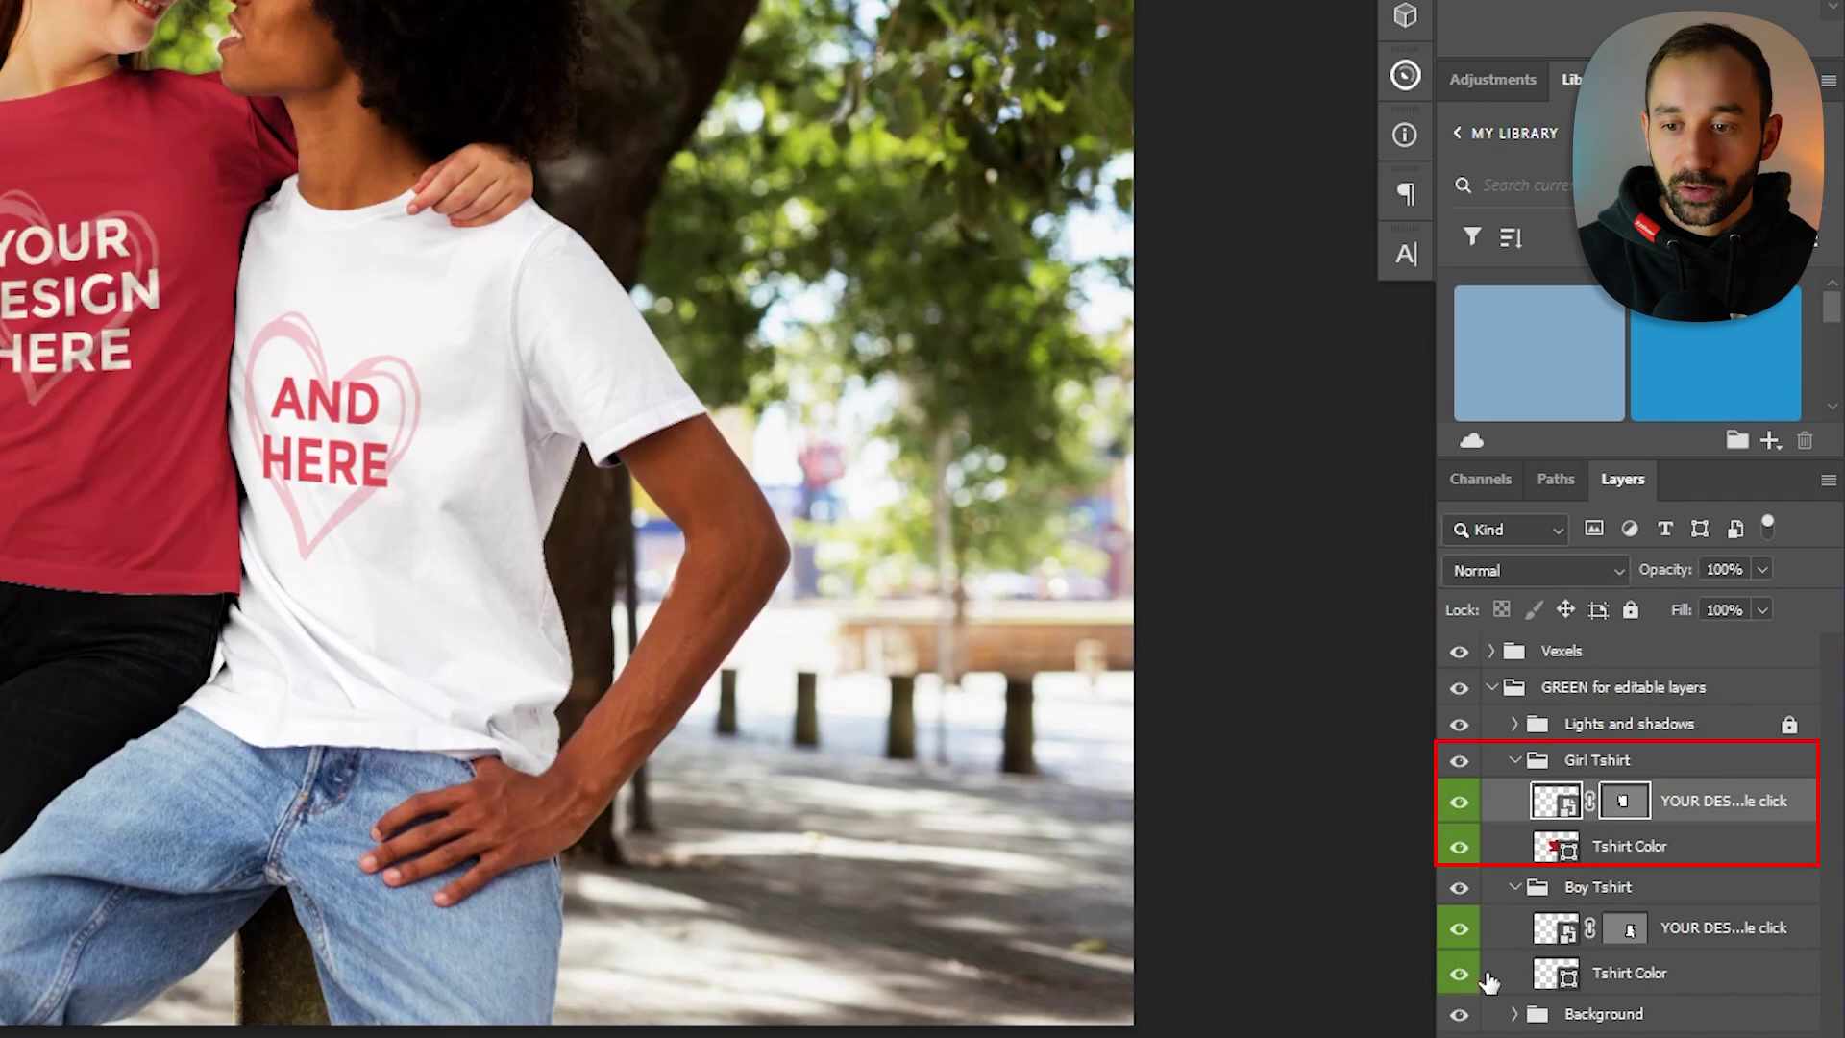
pyautogui.click(1462, 930)
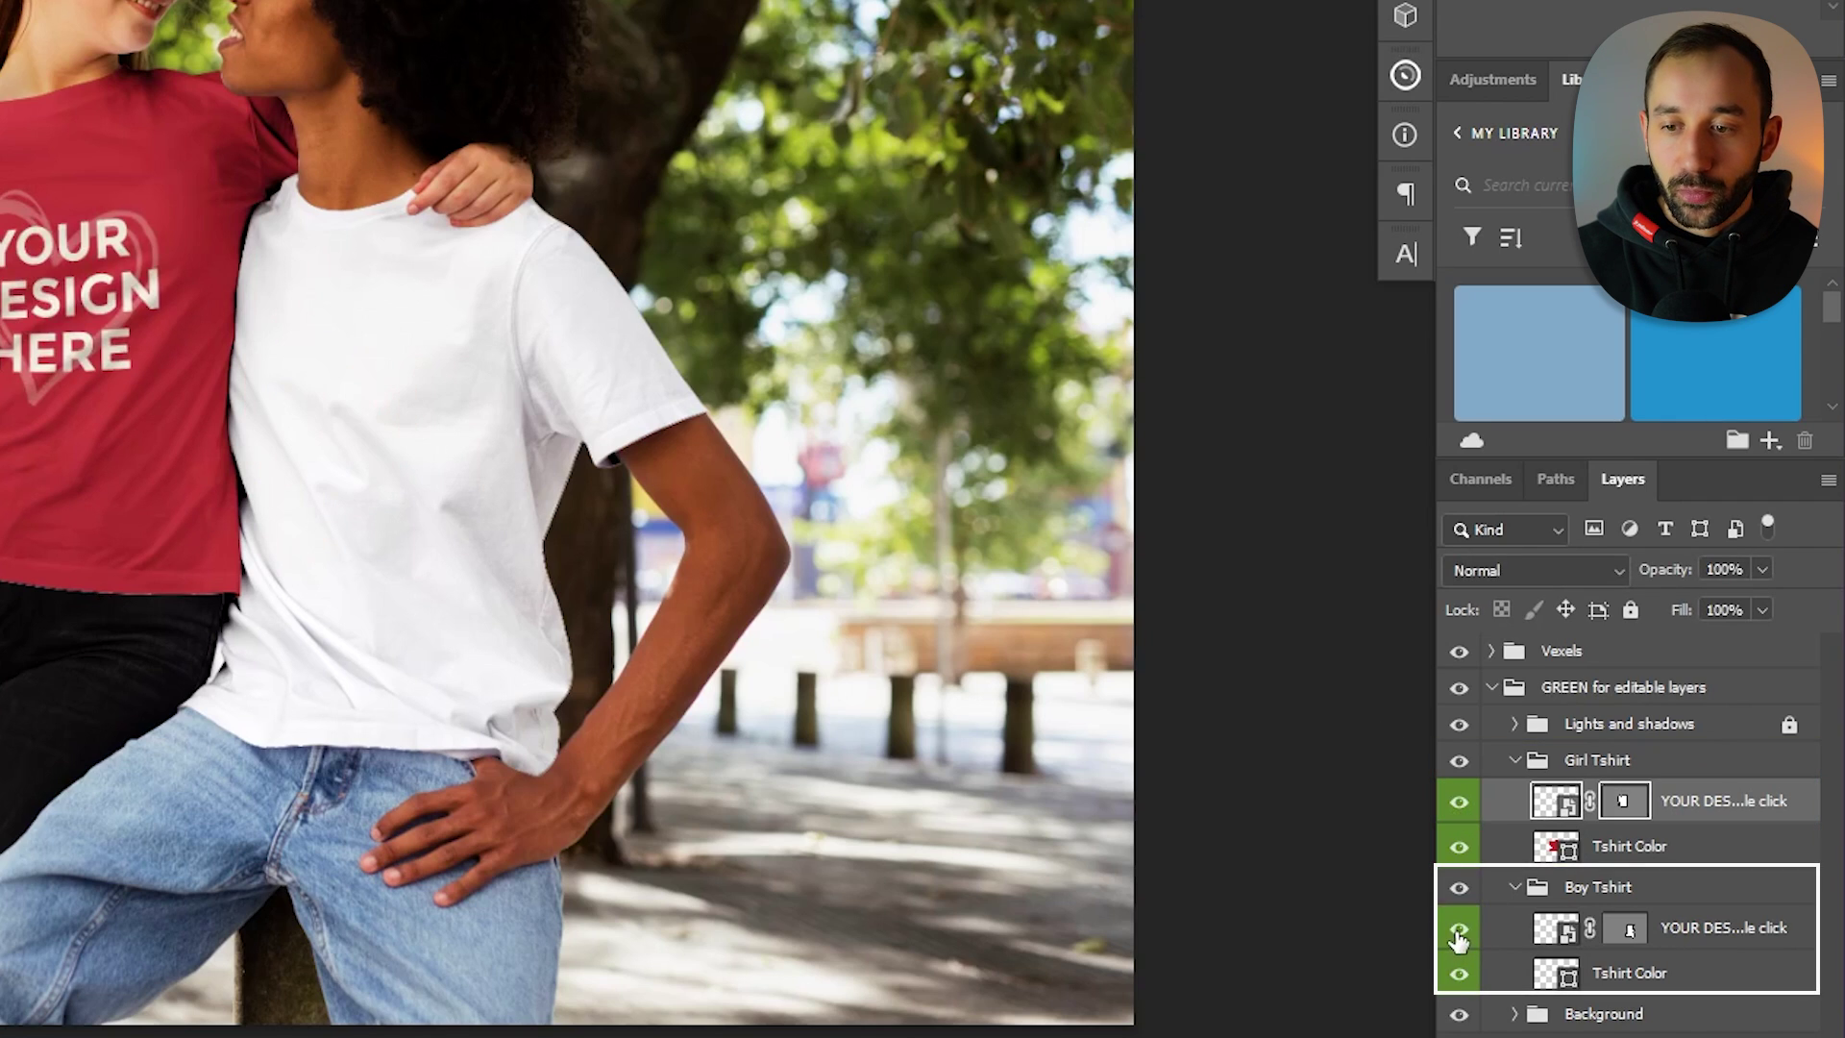
pyautogui.click(1458, 932)
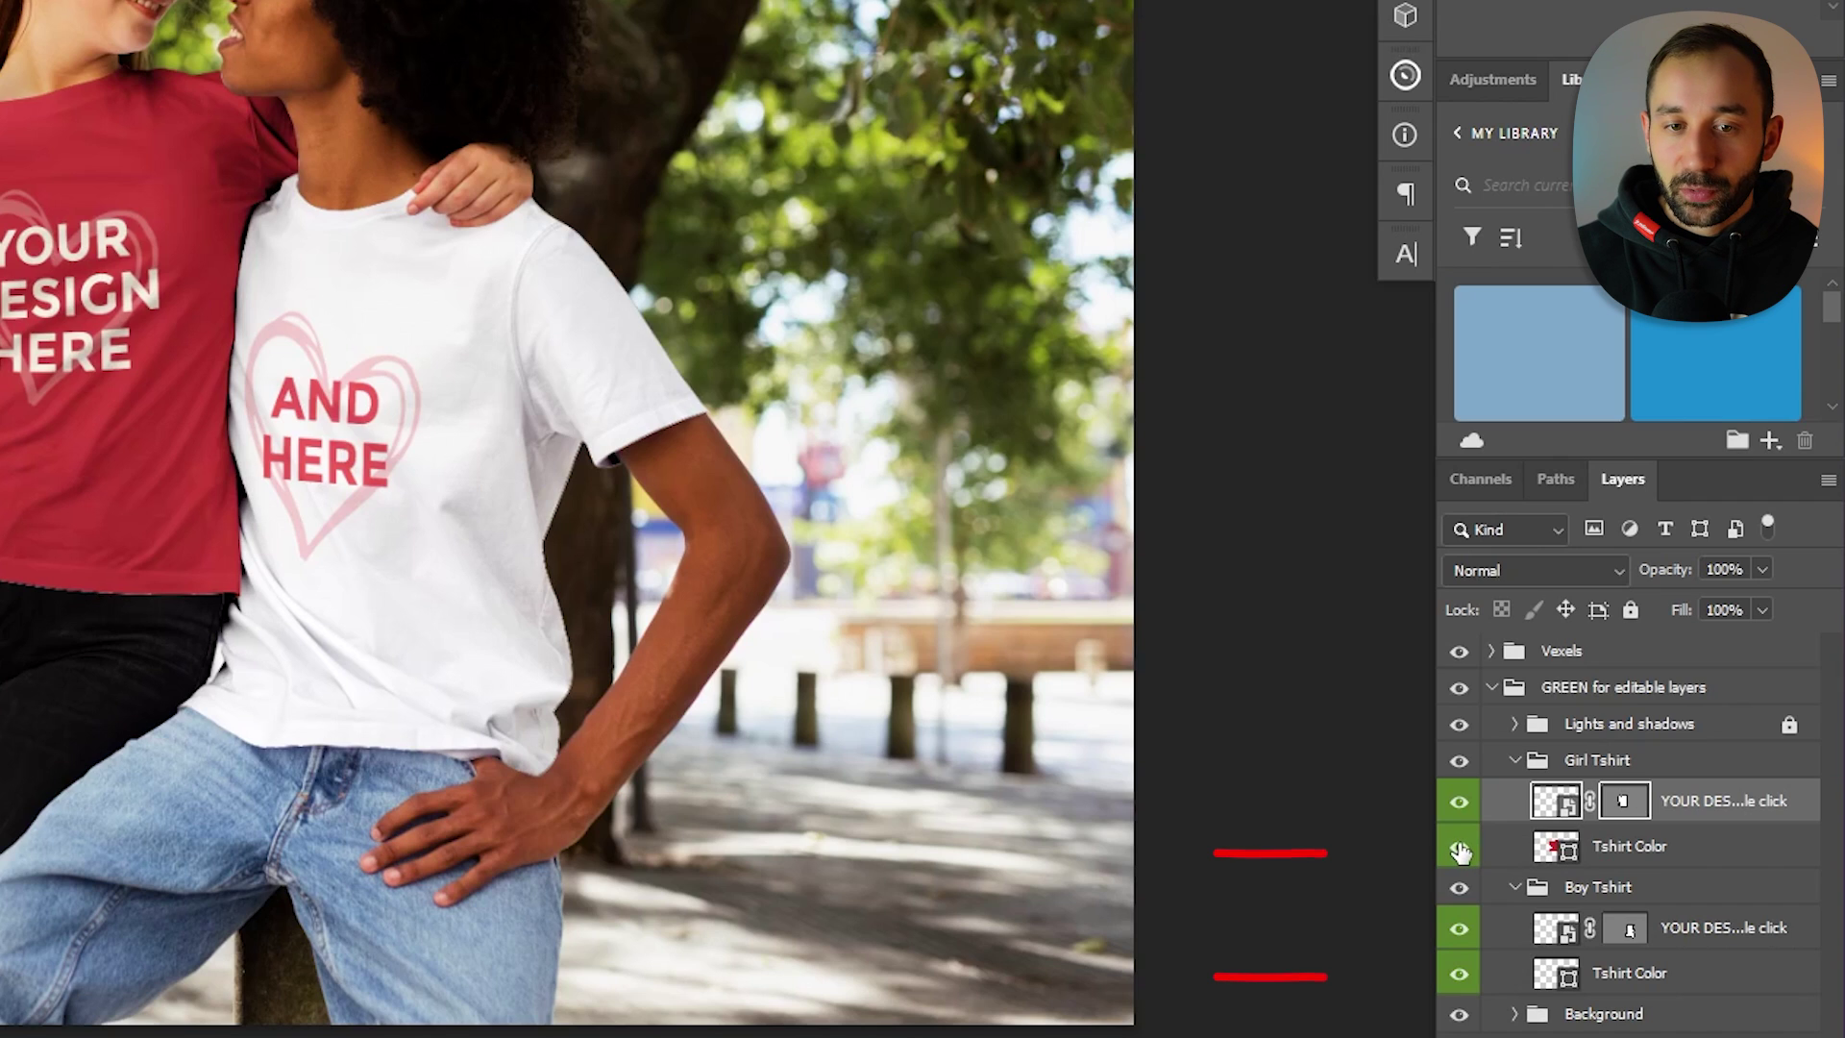
# - Toggle both Tshirt Color layers, then open the boy's shirt colour in the Color Picker
pyautogui.click(1458, 851)
pyautogui.click(1458, 851)
pyautogui.click(1451, 980)
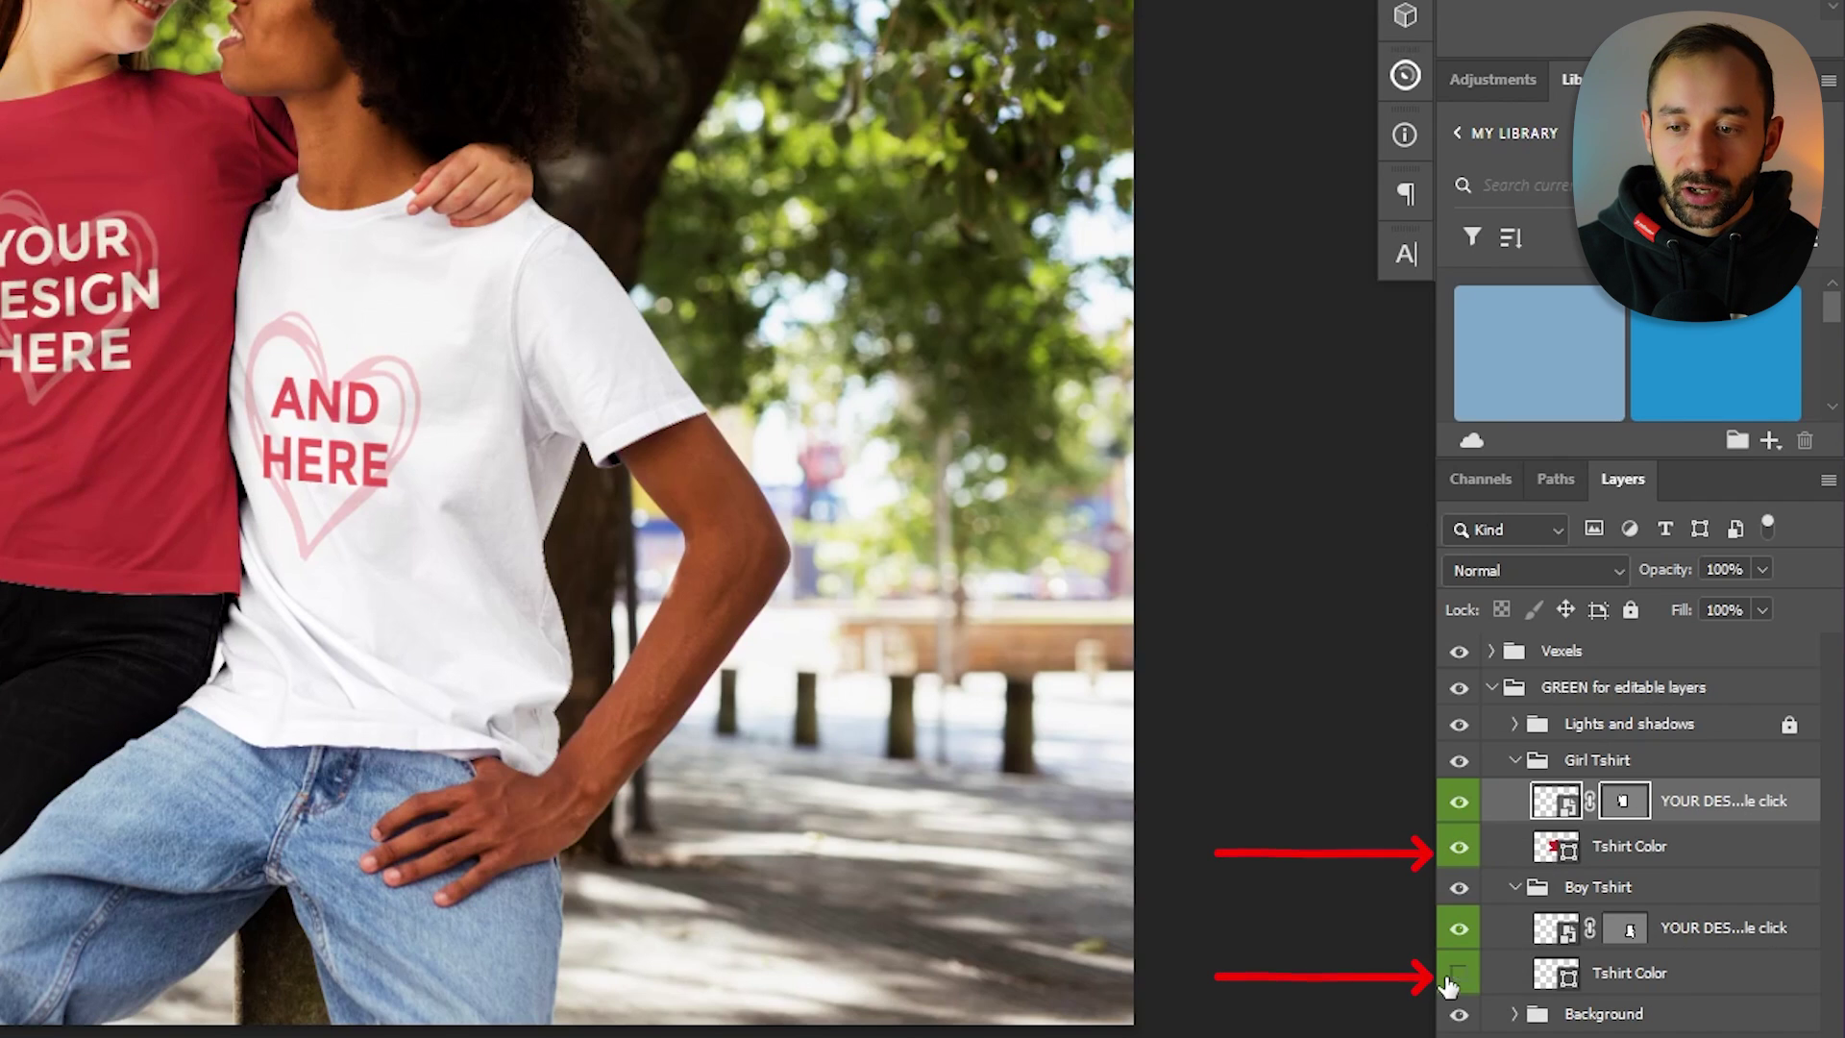
pyautogui.click(1458, 975)
pyautogui.doubleClick(1555, 973)
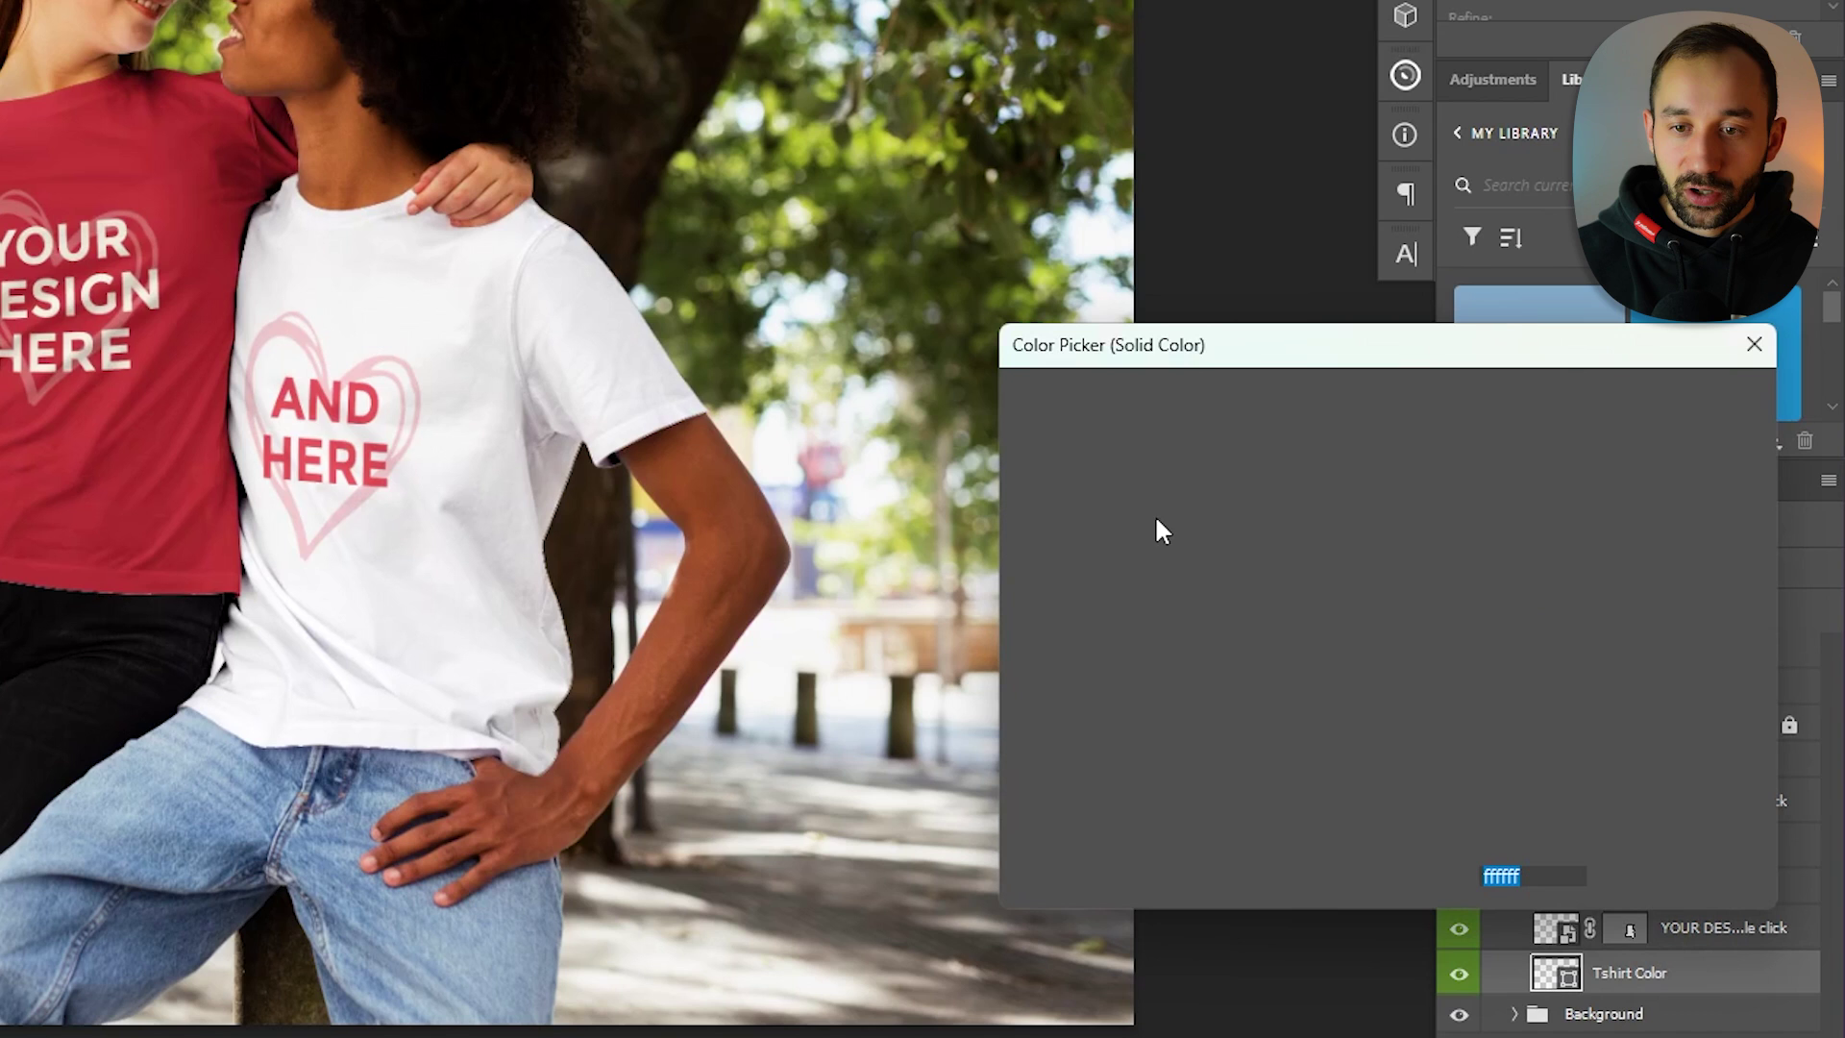
# - Enter hex 151515 in the Color Picker and confirm it for the boy's shirt
pyautogui.write('151515')
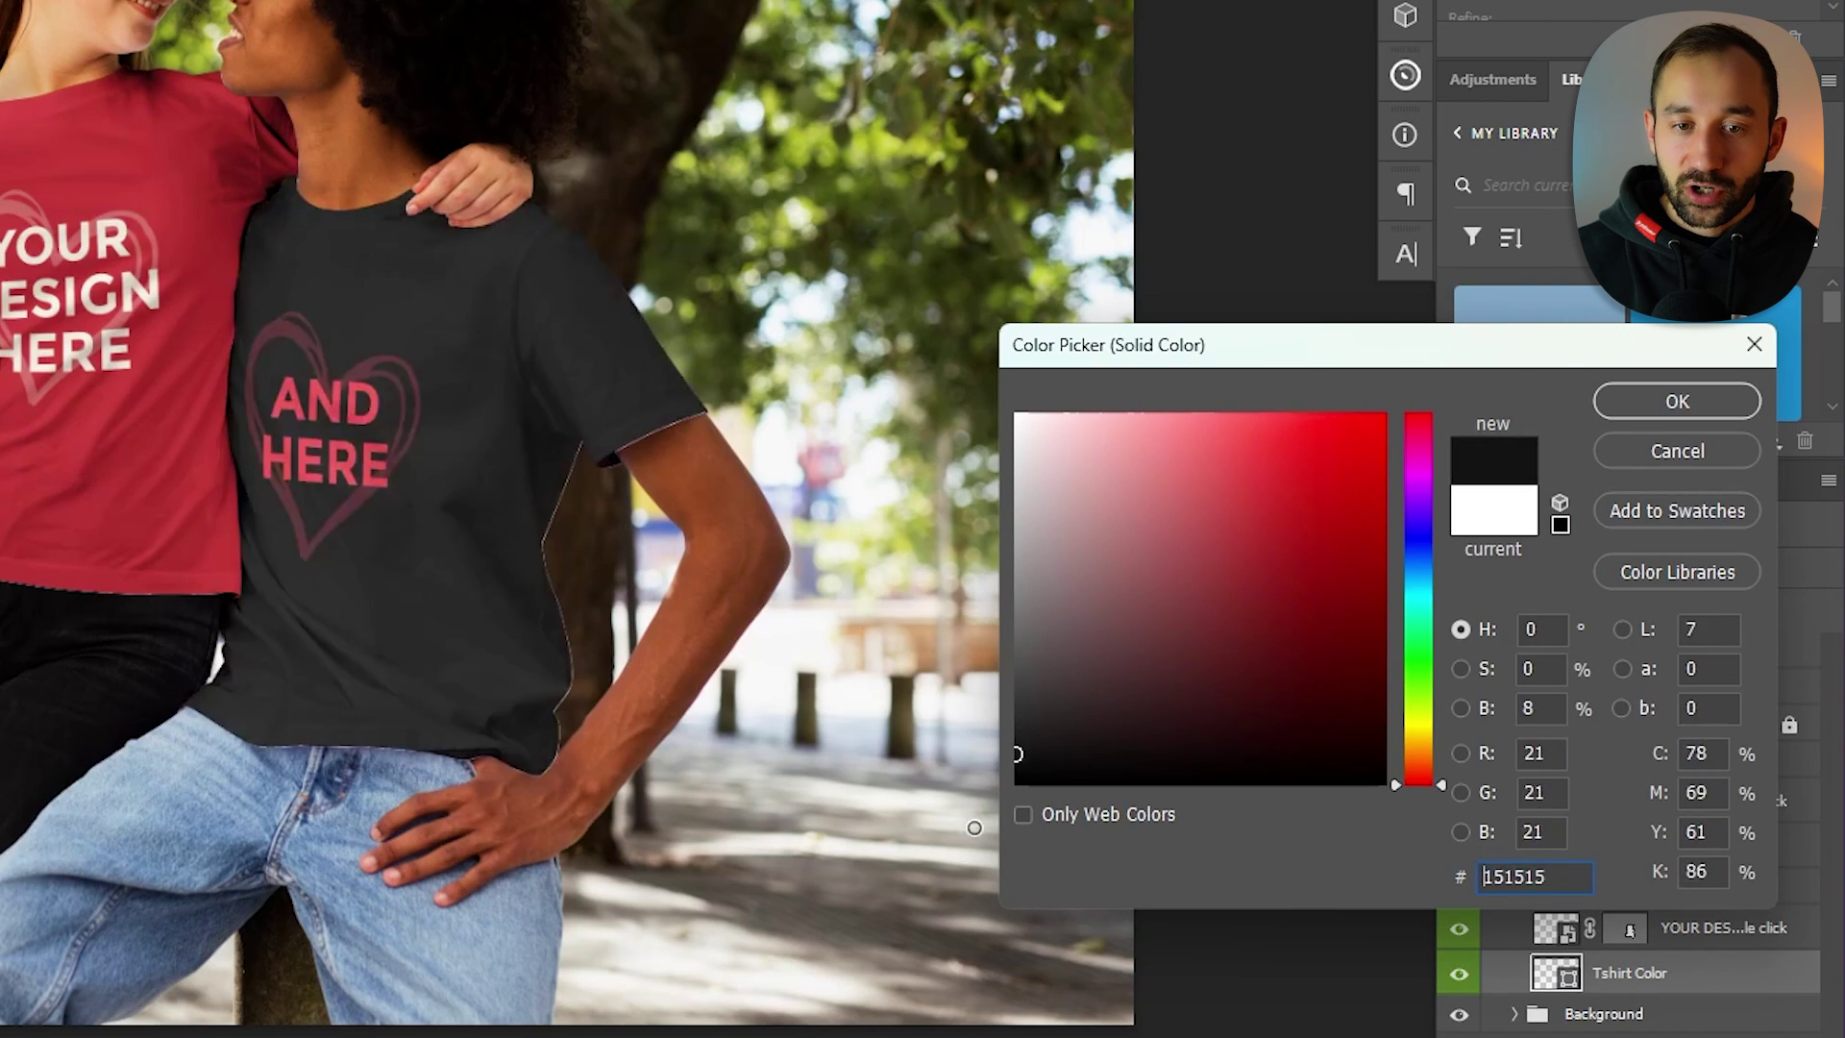
pyautogui.write('000000')
pyautogui.click(1662, 406)
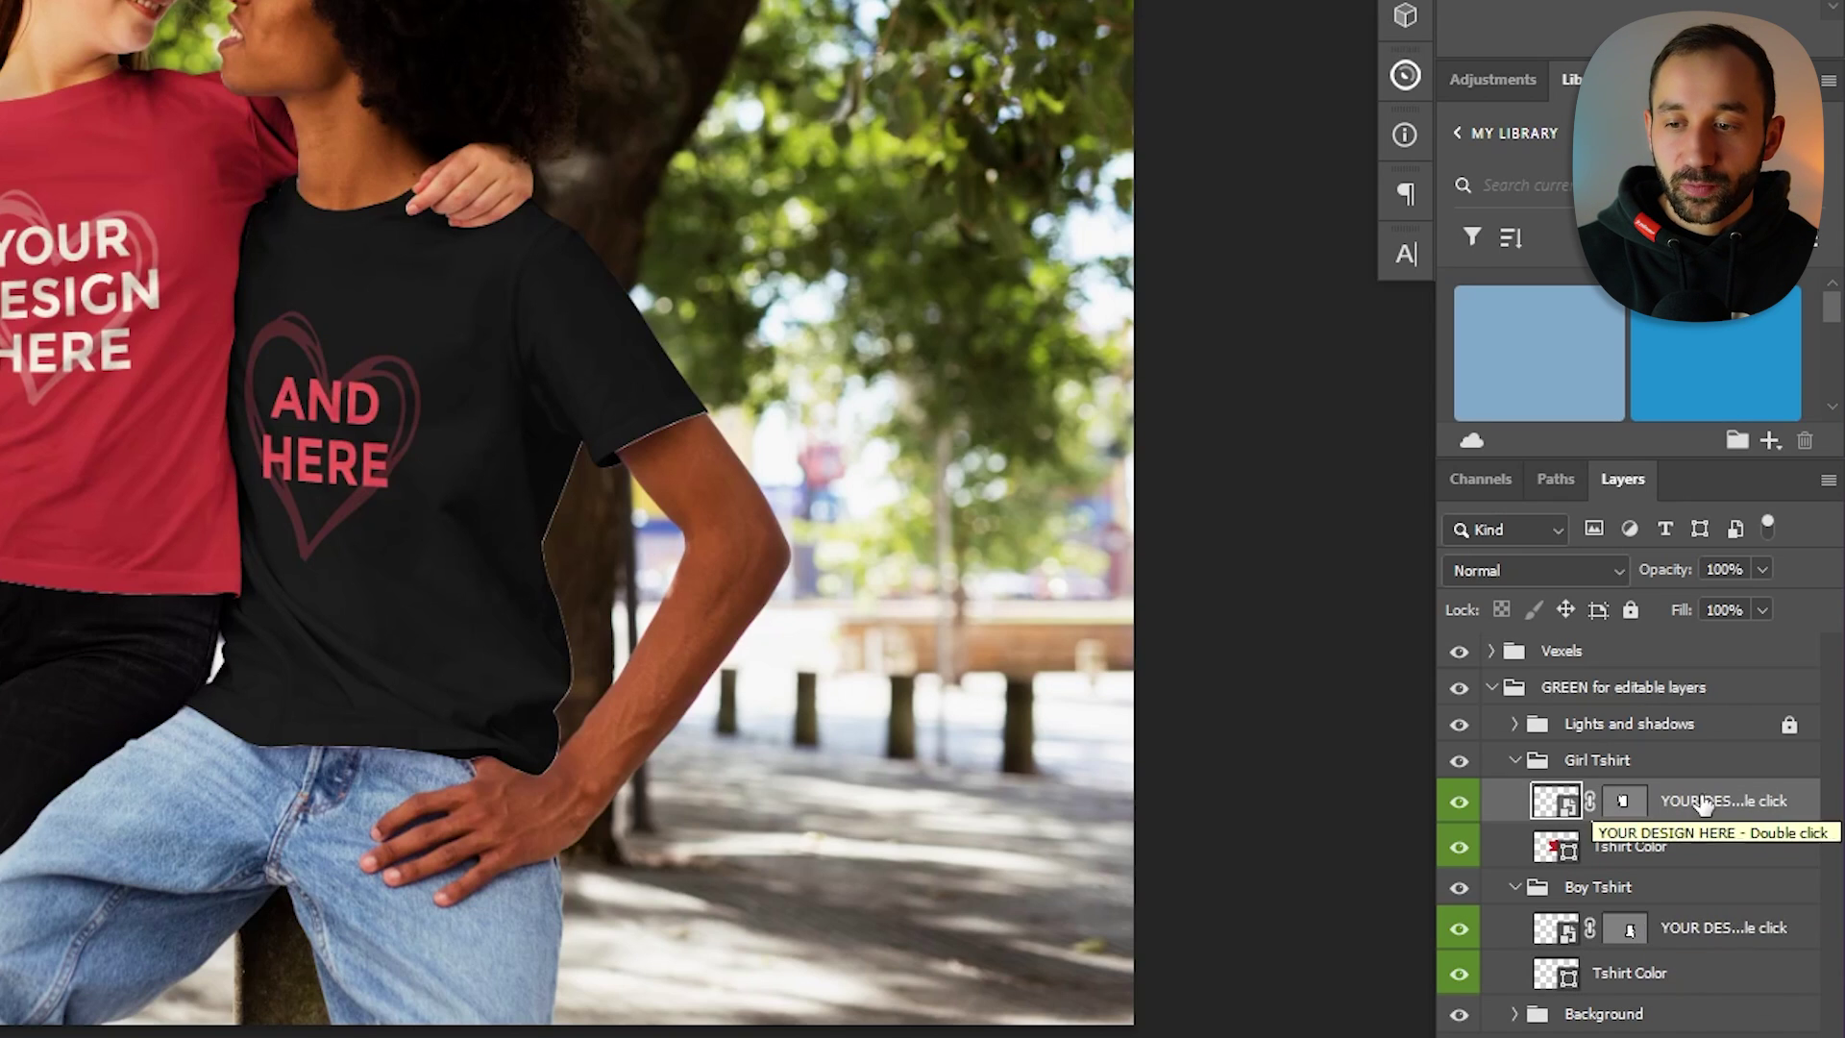
# - Rename the two design layers md-image-girl and md-image-boy
pyautogui.doubleClick(1701, 802)
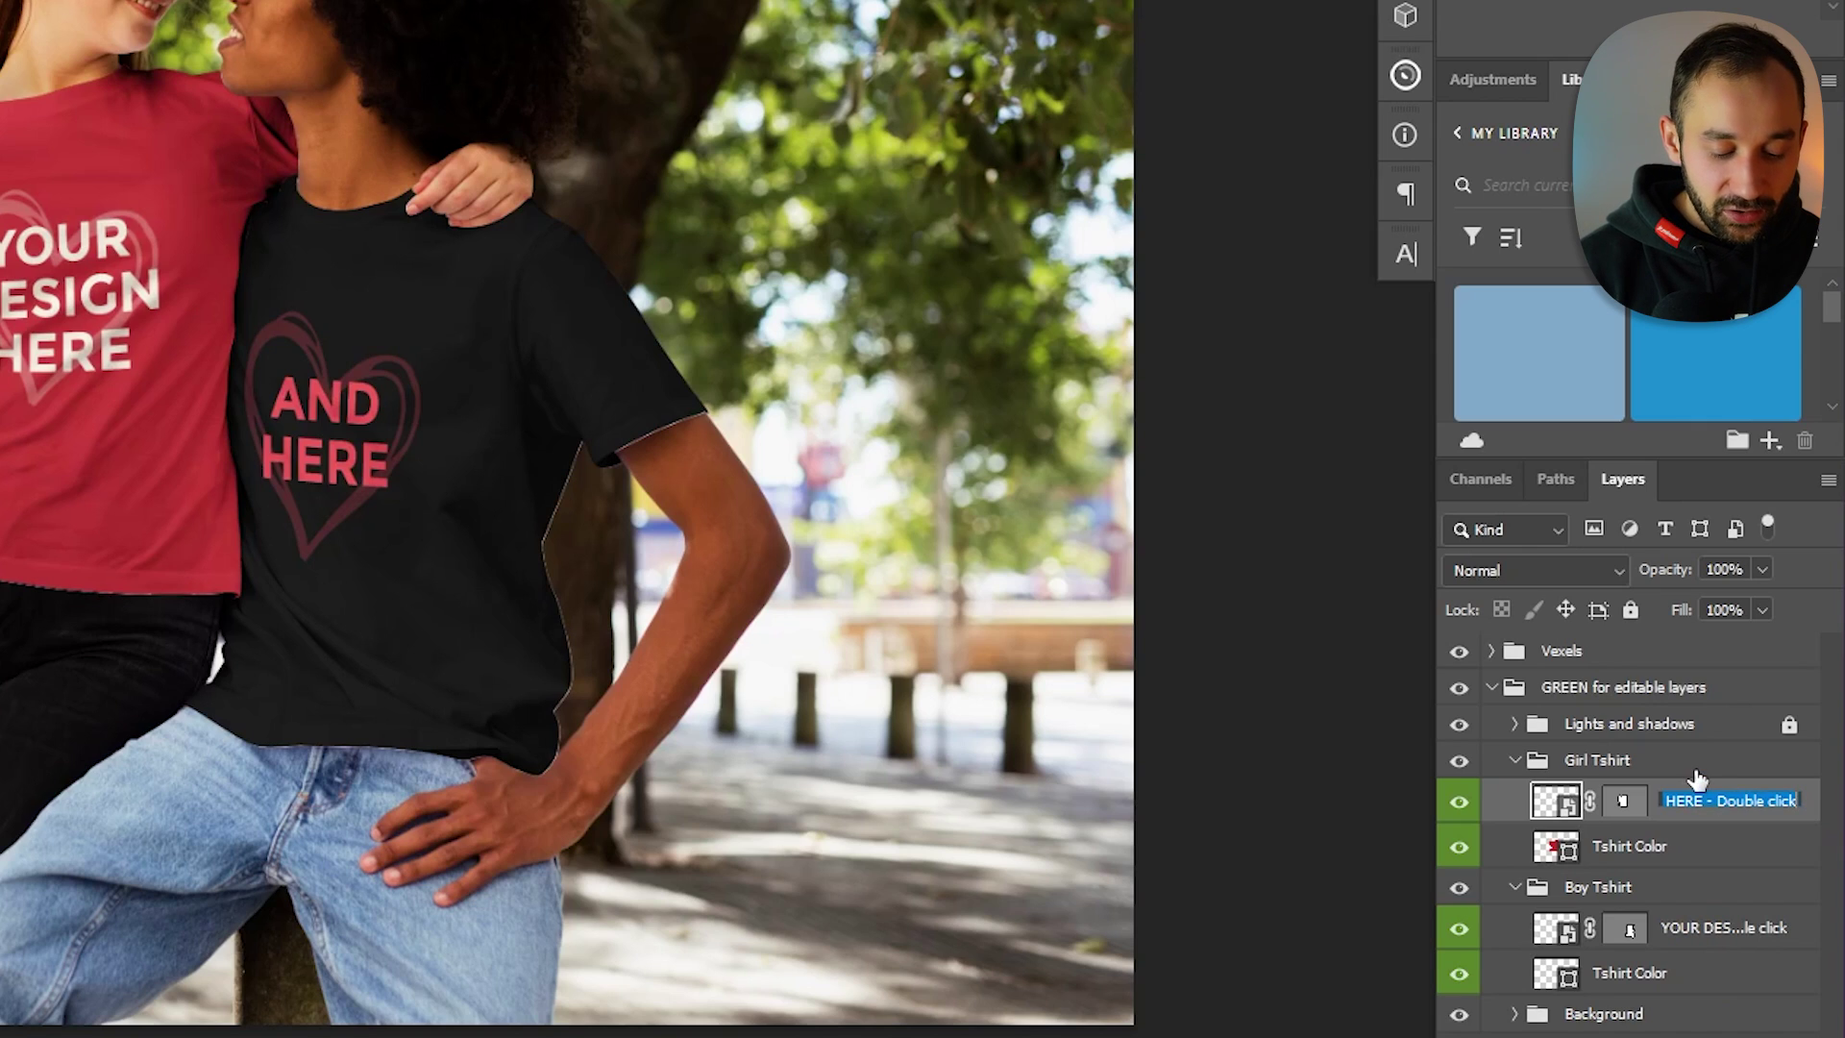
pyautogui.write('md-image')
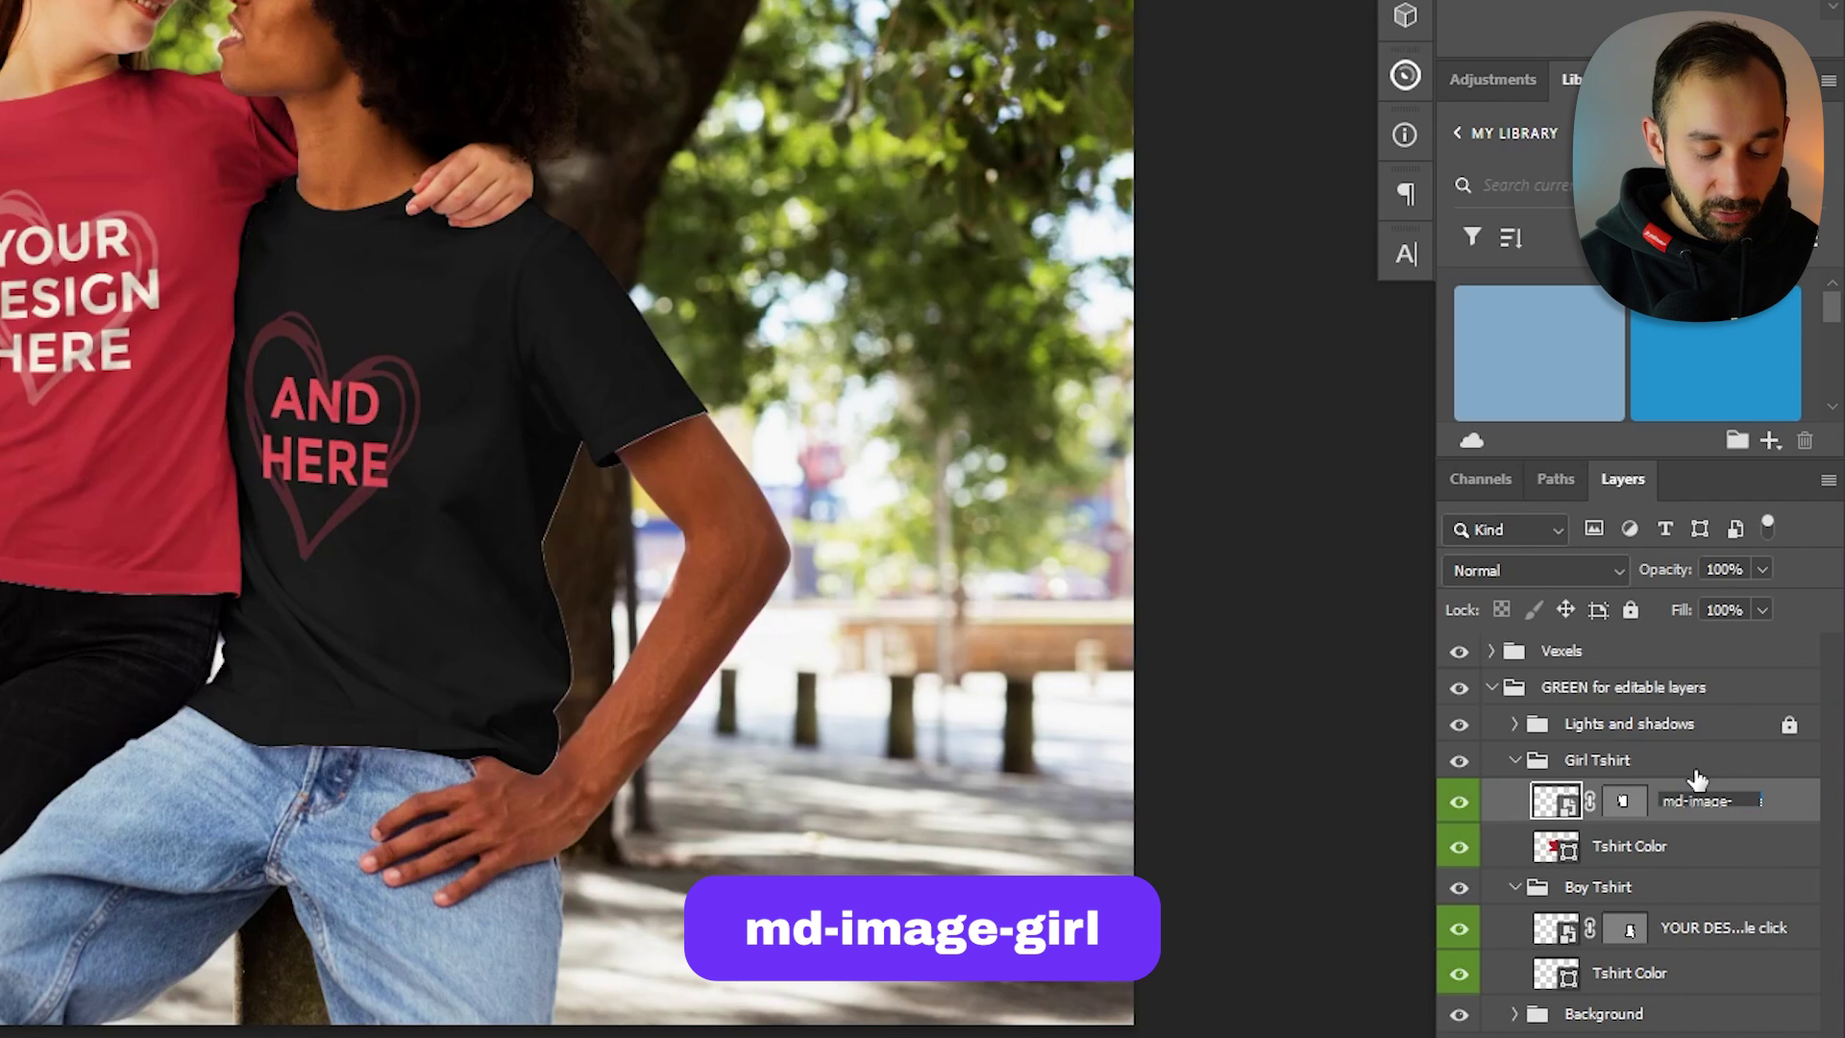
pyautogui.write('-')
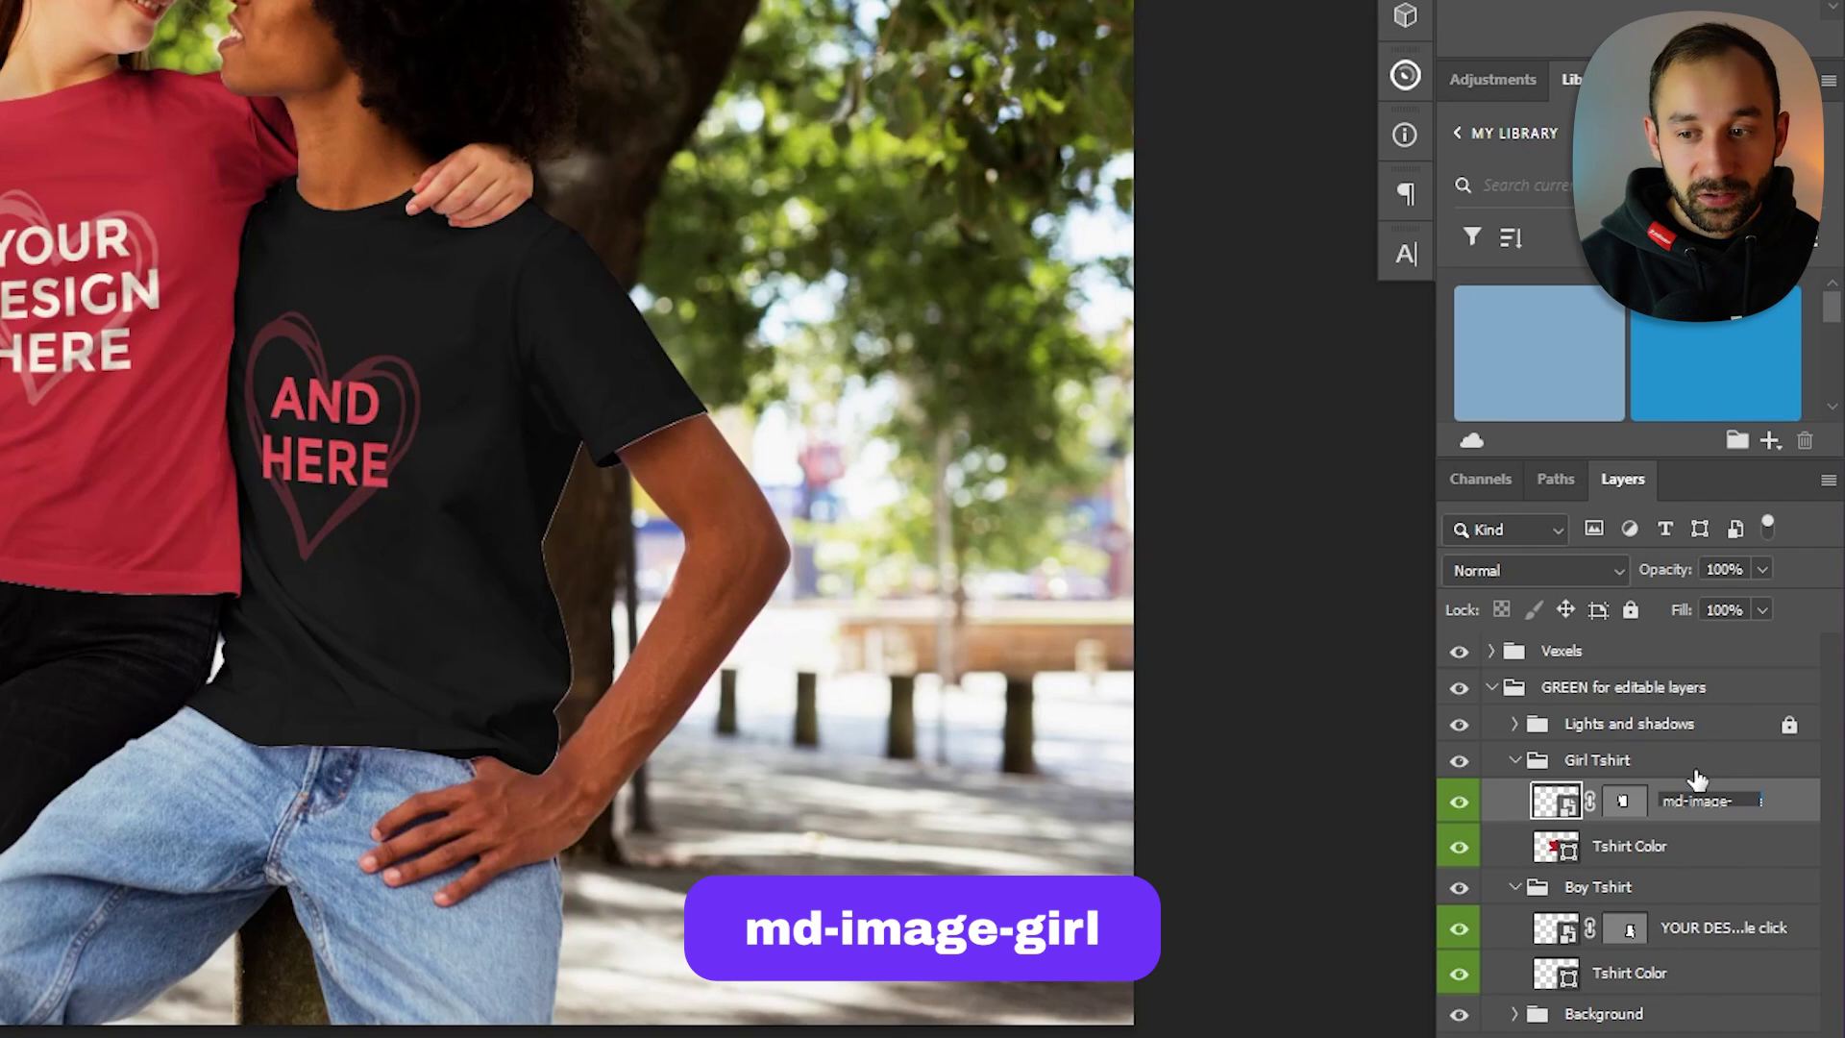
pyautogui.write('g')
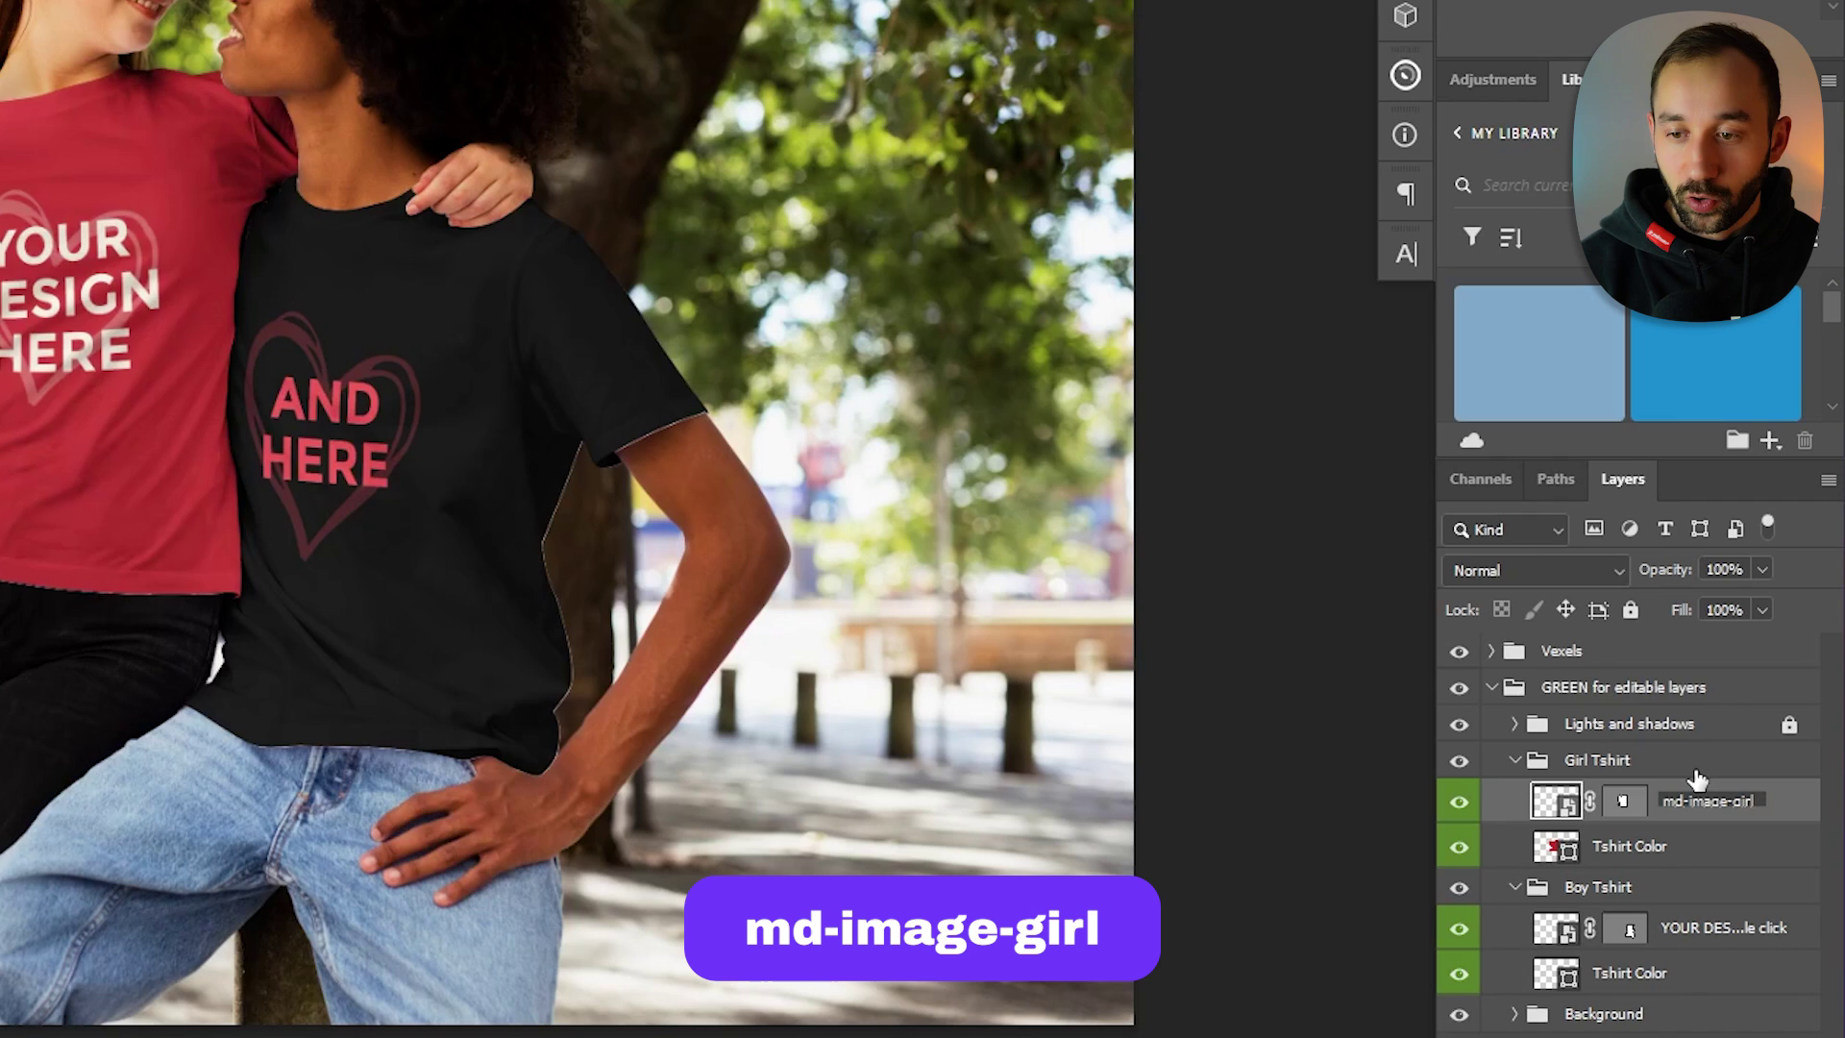
pyautogui.write('irl')
pyautogui.hotkey('ctrl', 'a')
pyautogui.hotkey('ctrl', 'c')
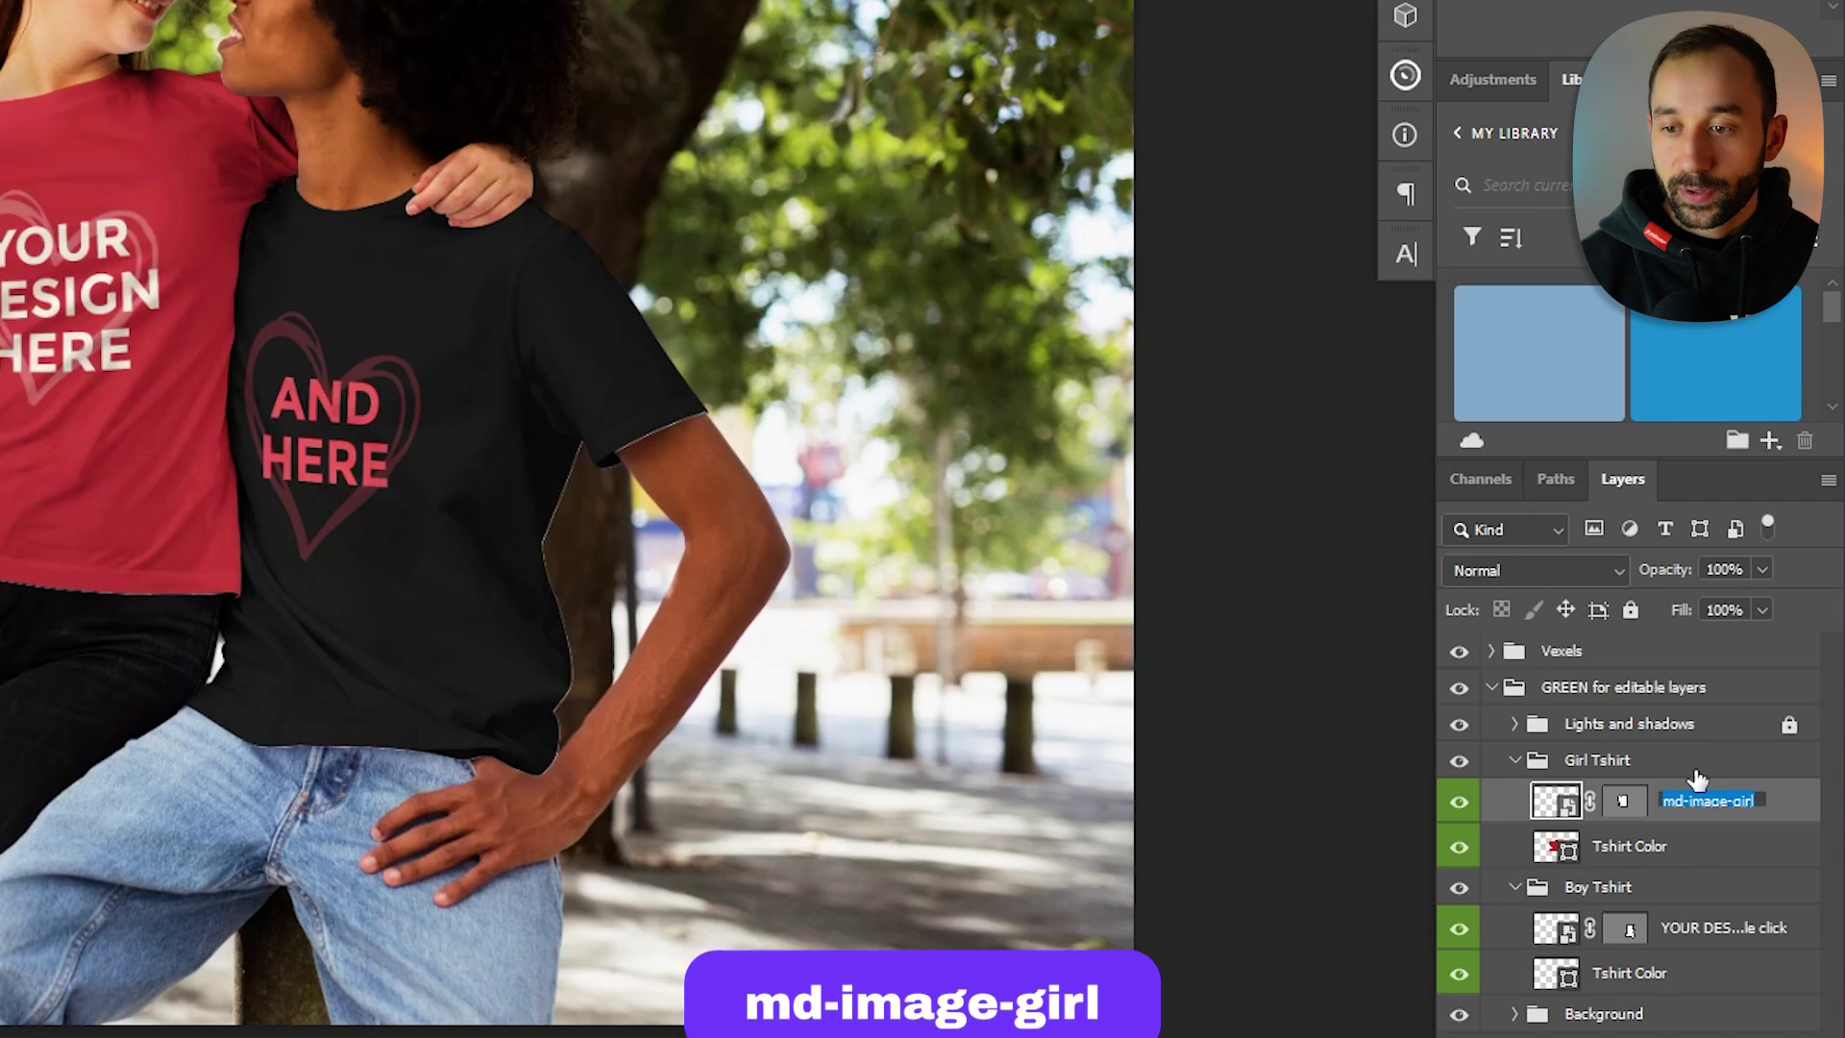
pyautogui.press('Return')
pyautogui.doubleClick(1710, 928)
pyautogui.hotkey('ctrl', 'v')
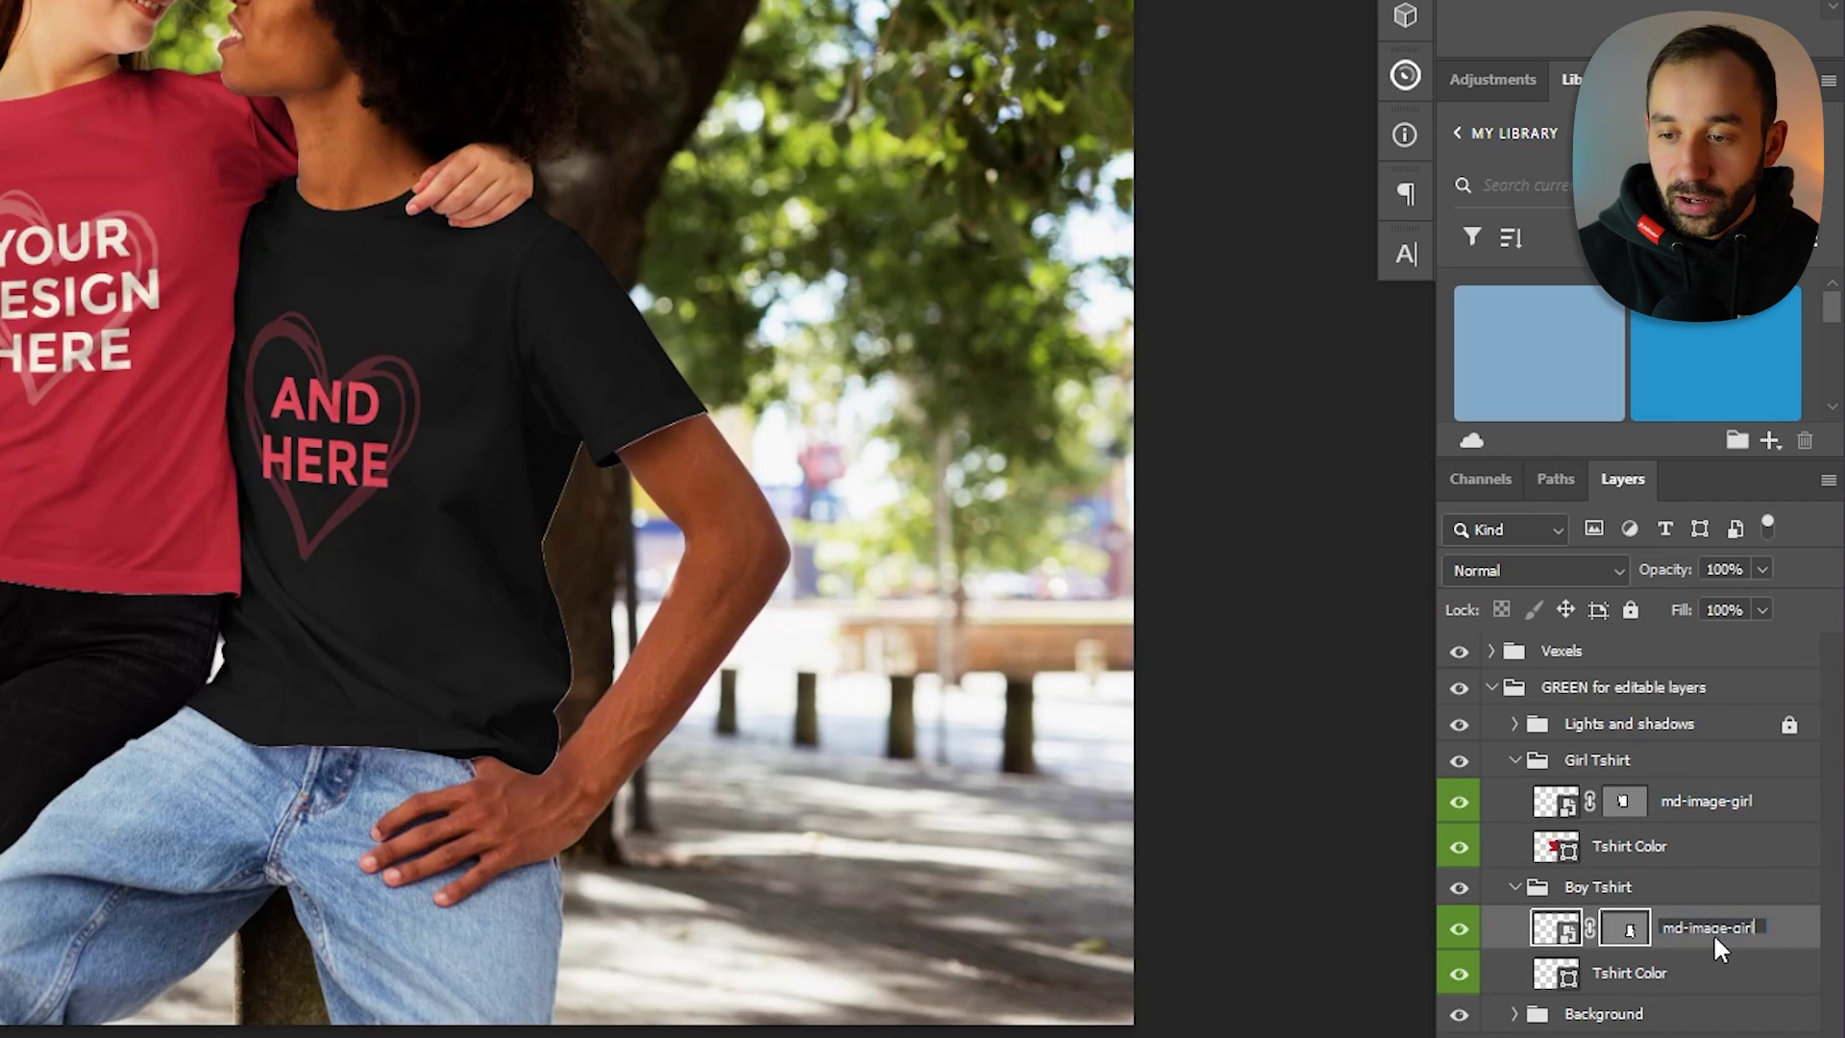
pyautogui.press('BackSpace')
pyautogui.press('BackSpace')
pyautogui.press('BackSpace')
pyautogui.press('BackSpace')
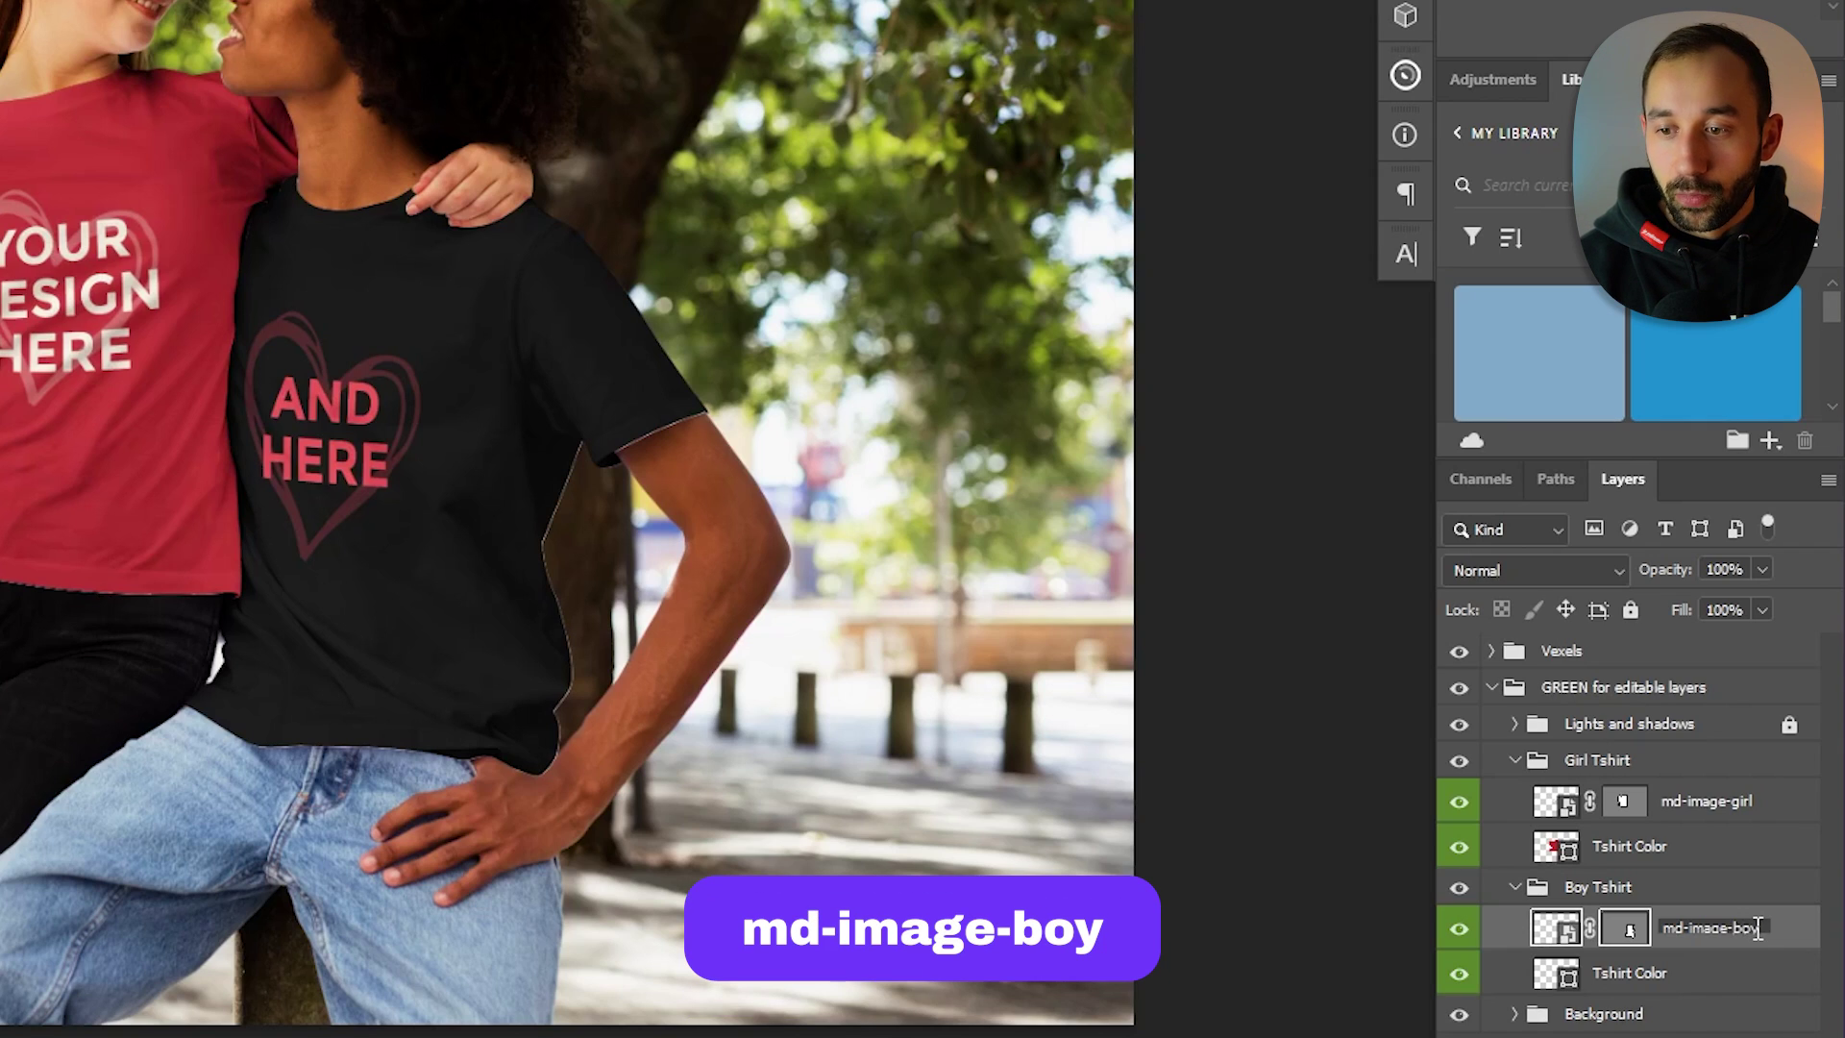
pyautogui.press('Return')
# - Rename the shirt colour layers md-color-girl and md-color-boy
pyautogui.click(1645, 858)
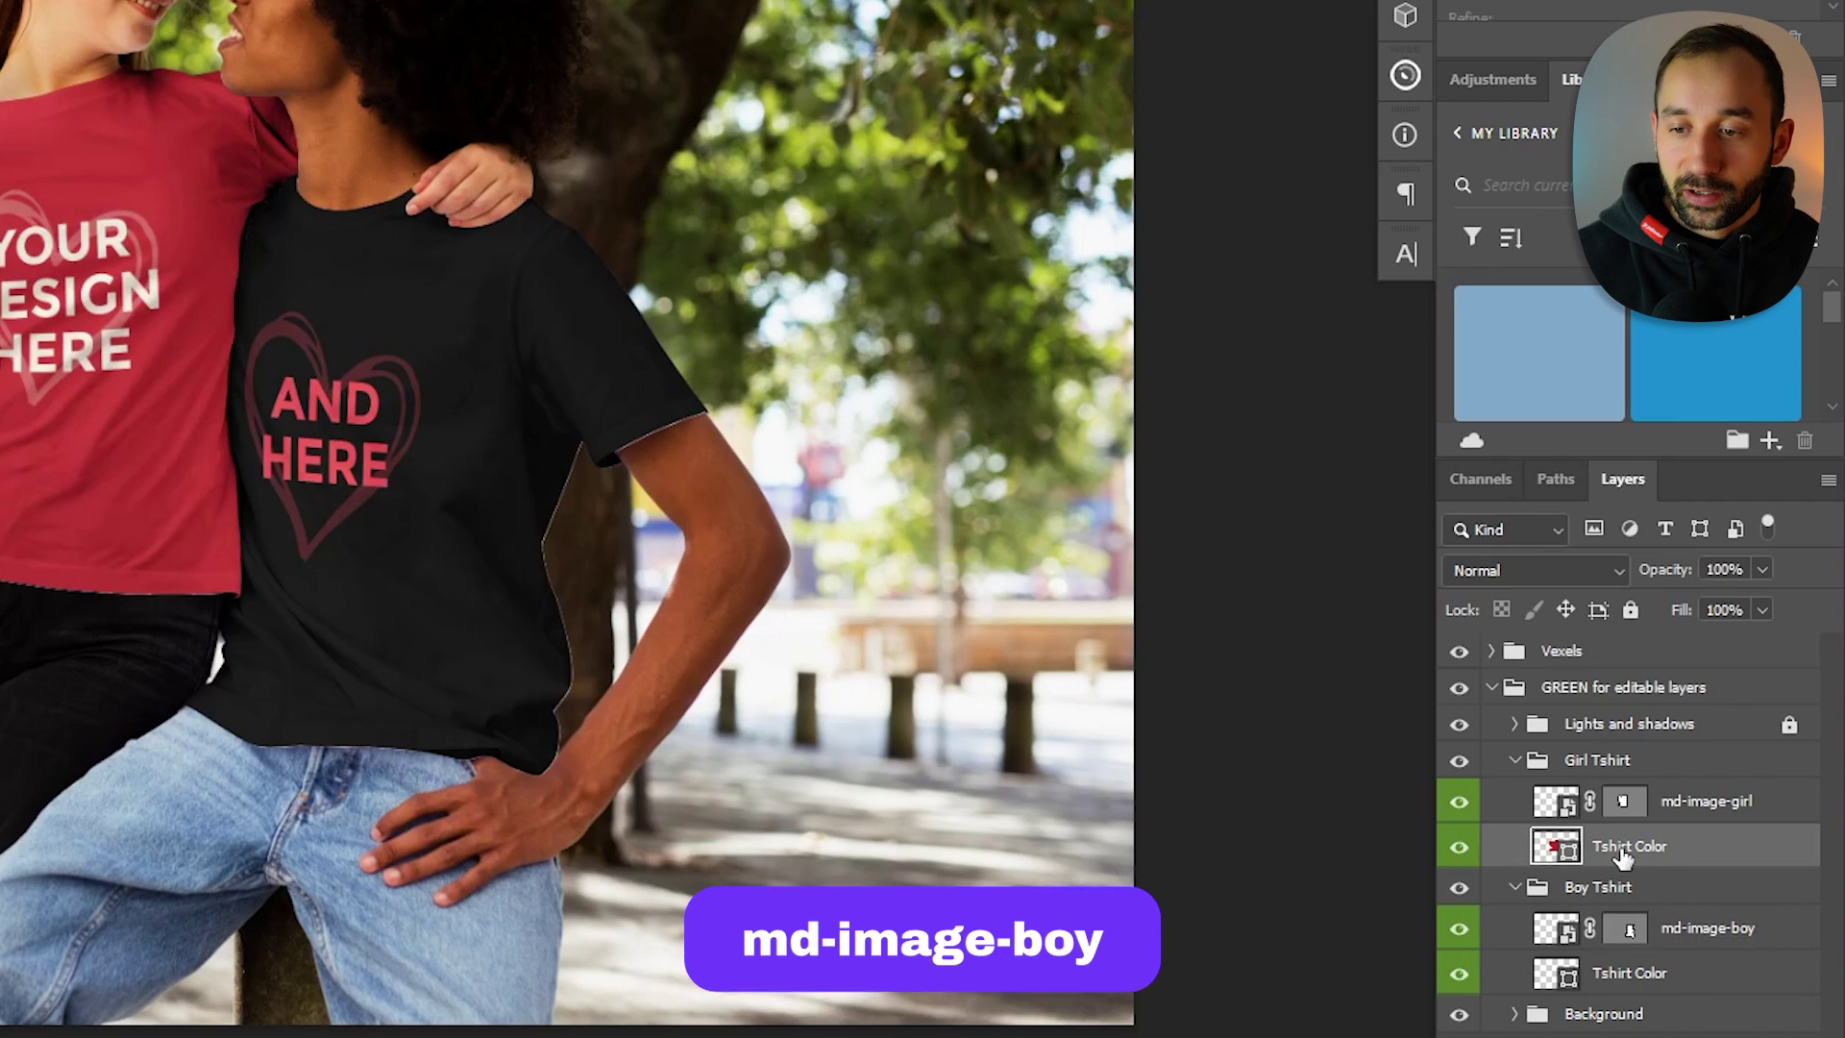
pyautogui.doubleClick(1624, 846)
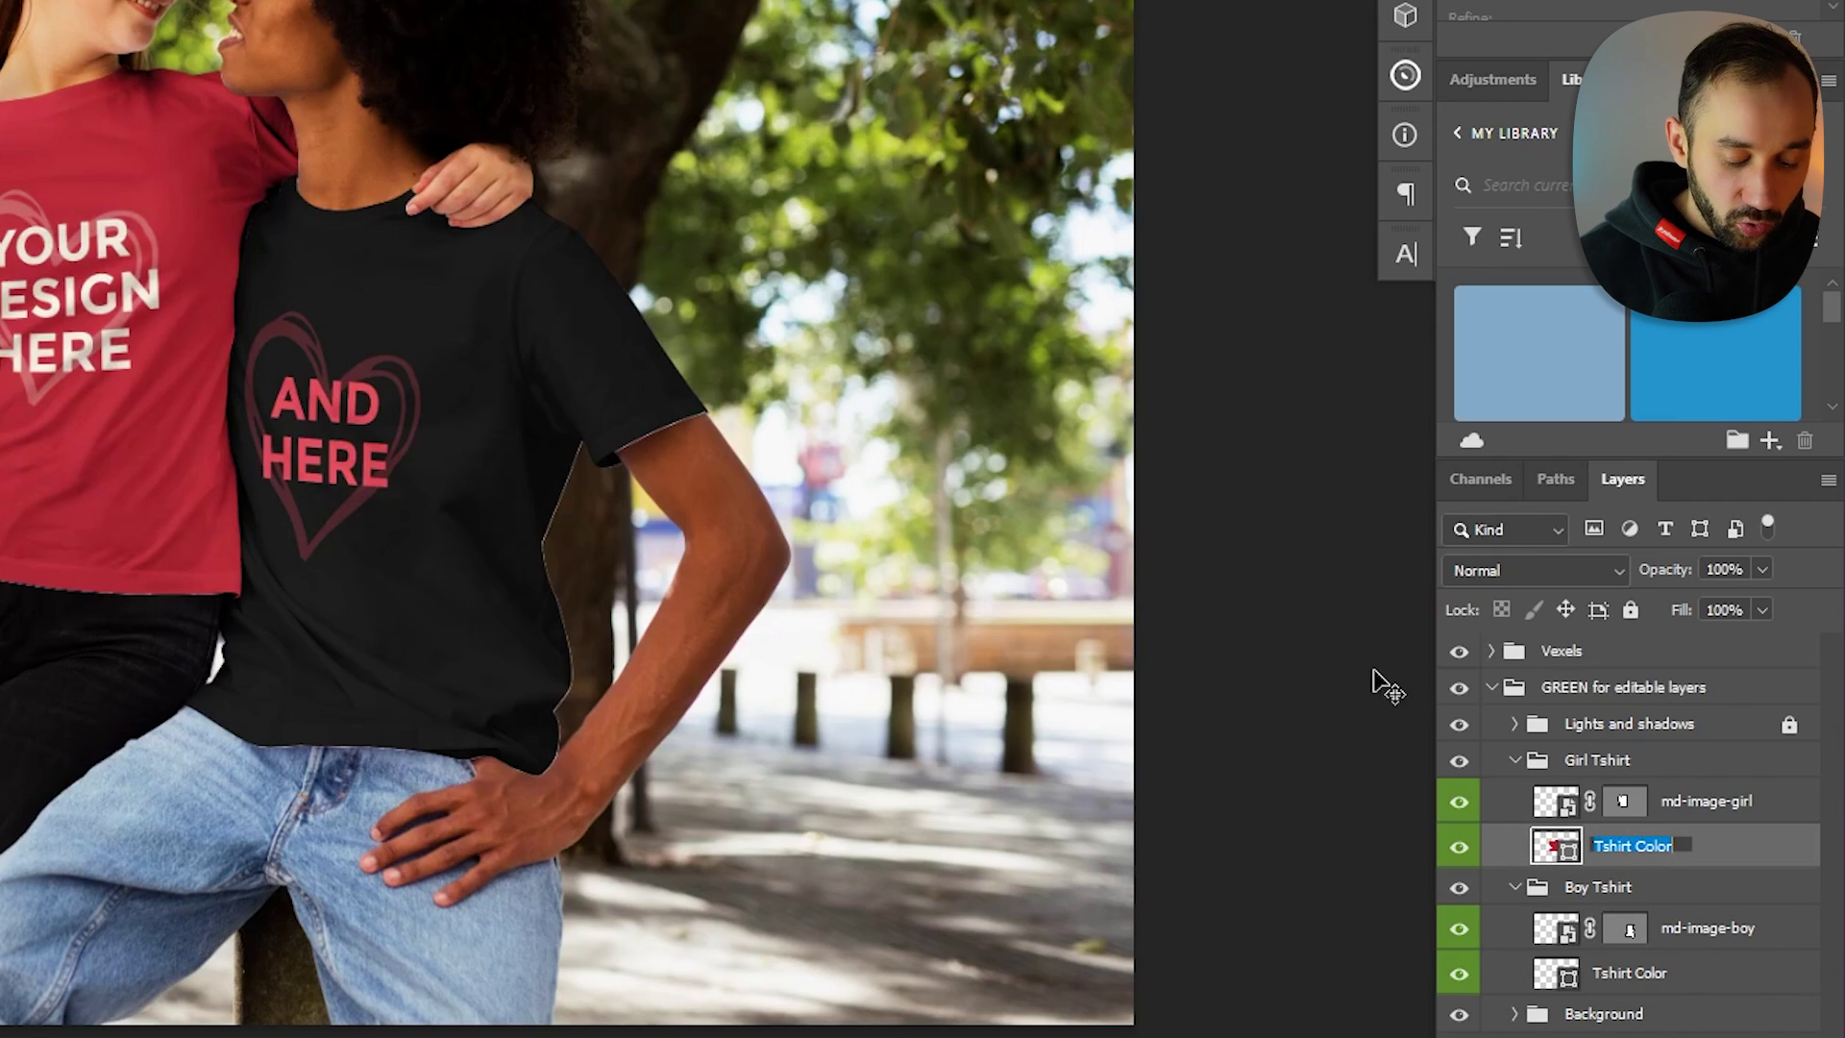
pyautogui.write('md-color-')
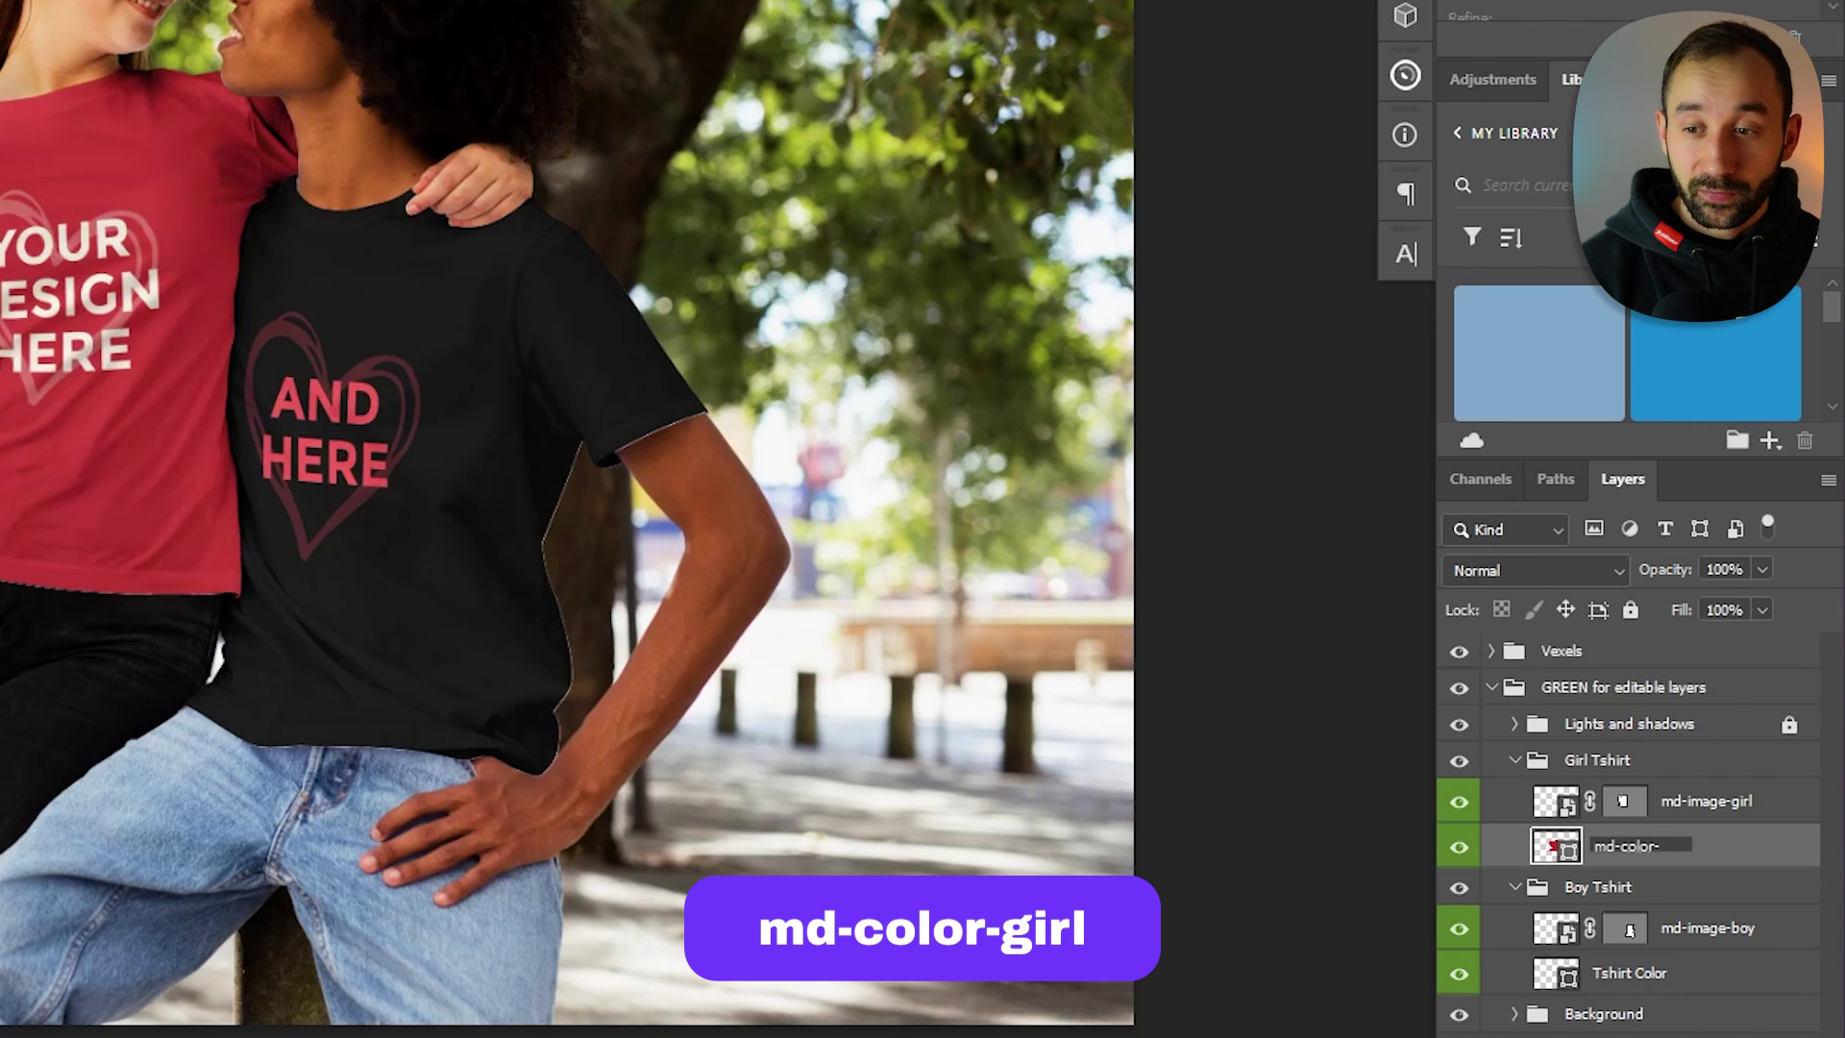
pyautogui.write('girl')
pyautogui.press('Return')
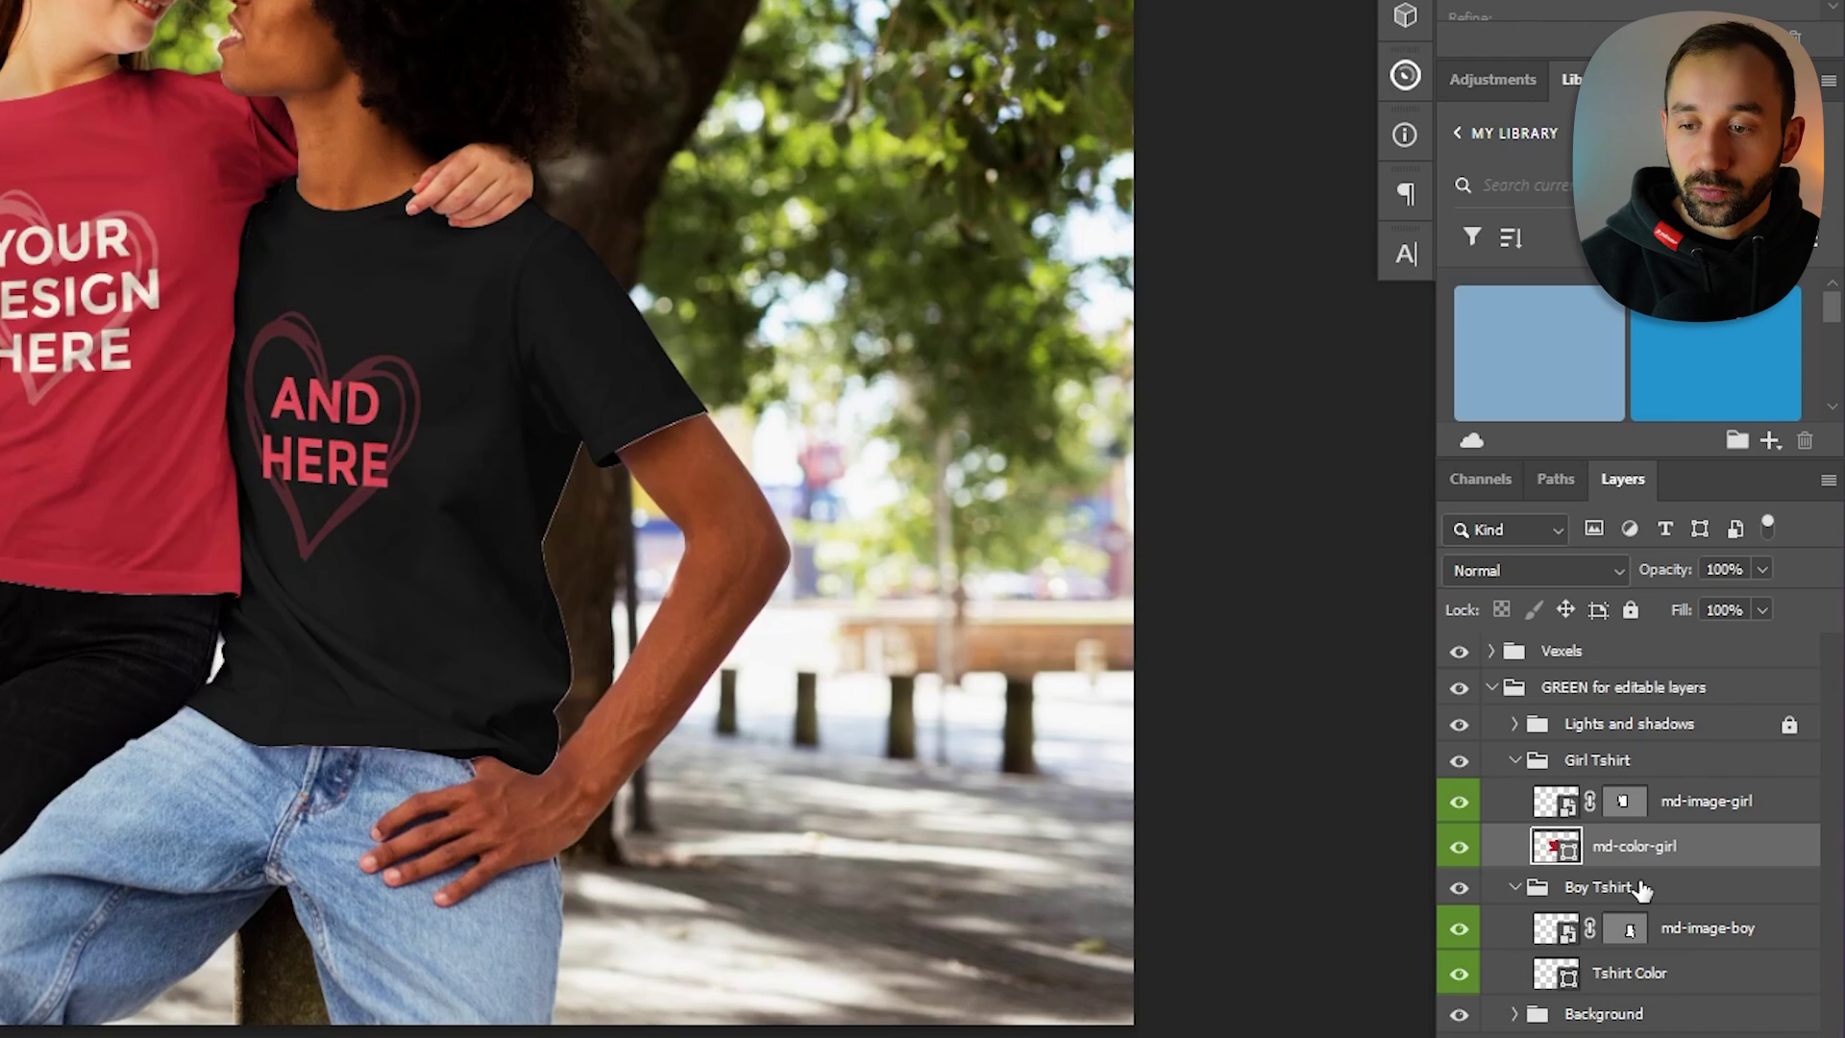
pyautogui.doubleClick(1624, 972)
pyautogui.write('md-color-boy')
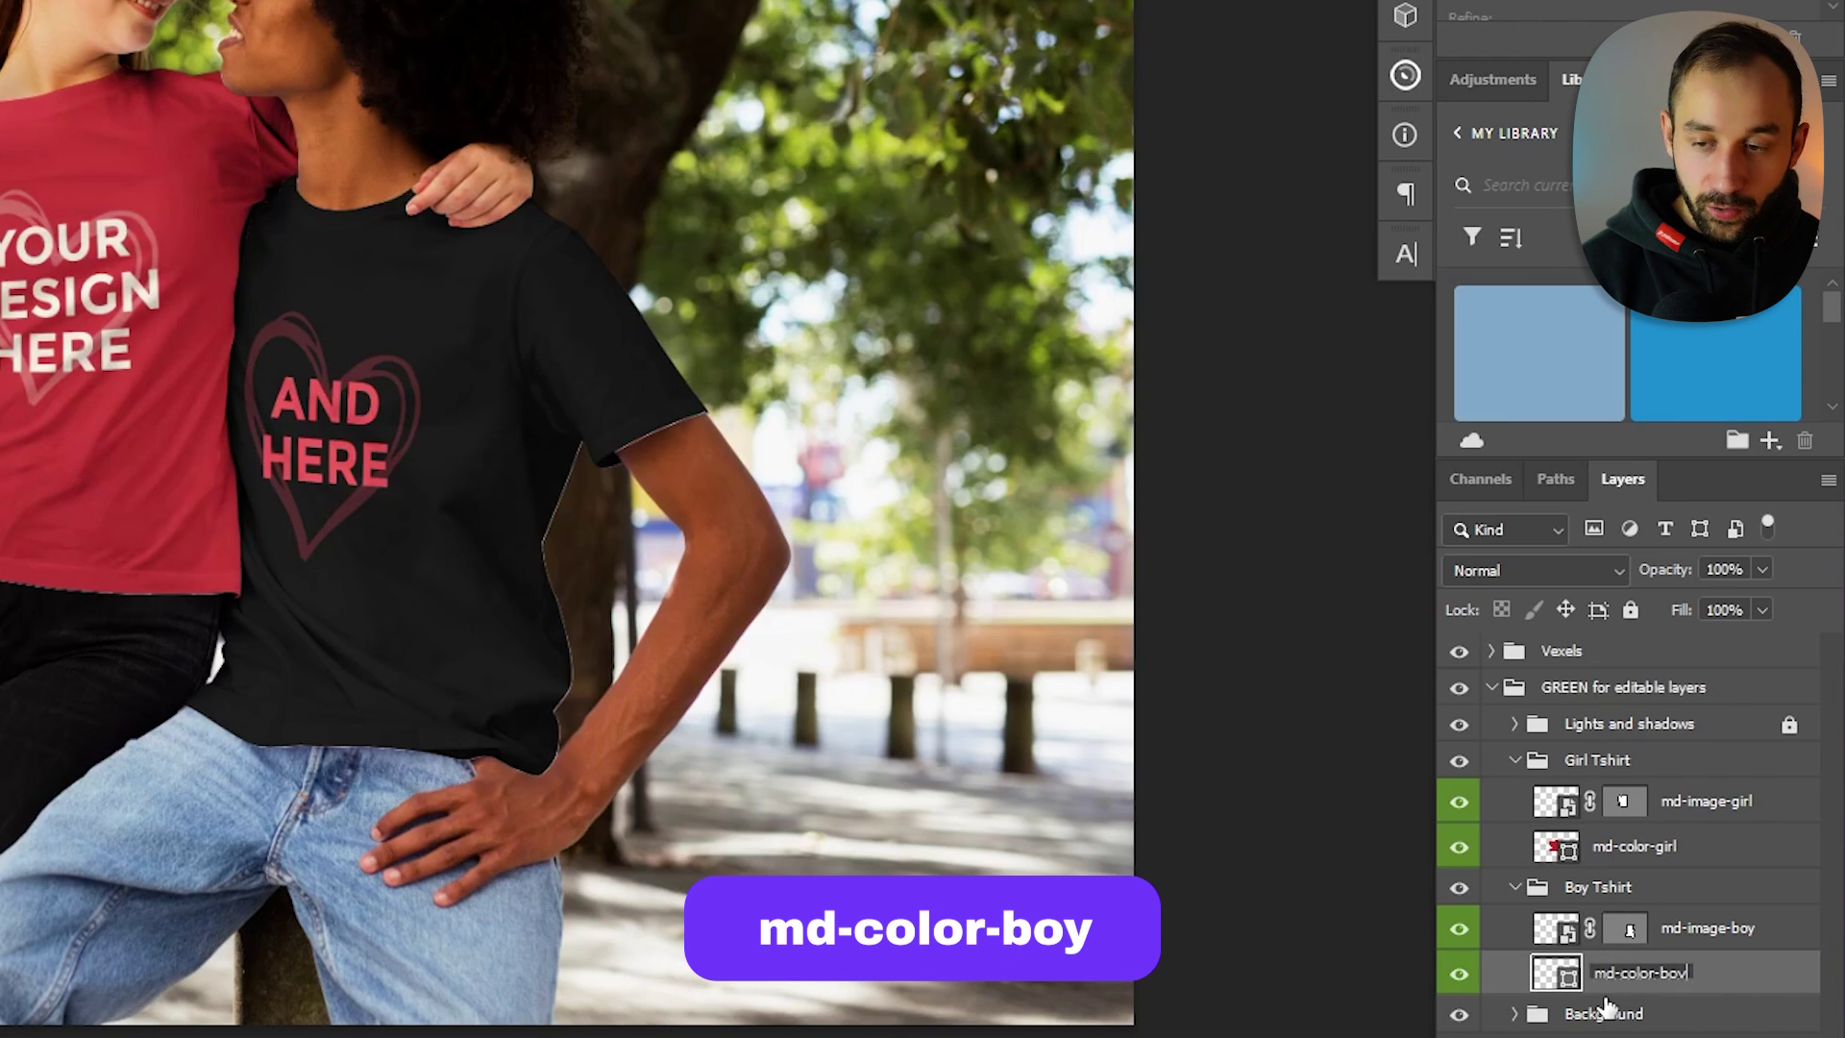
pyautogui.press('Return')
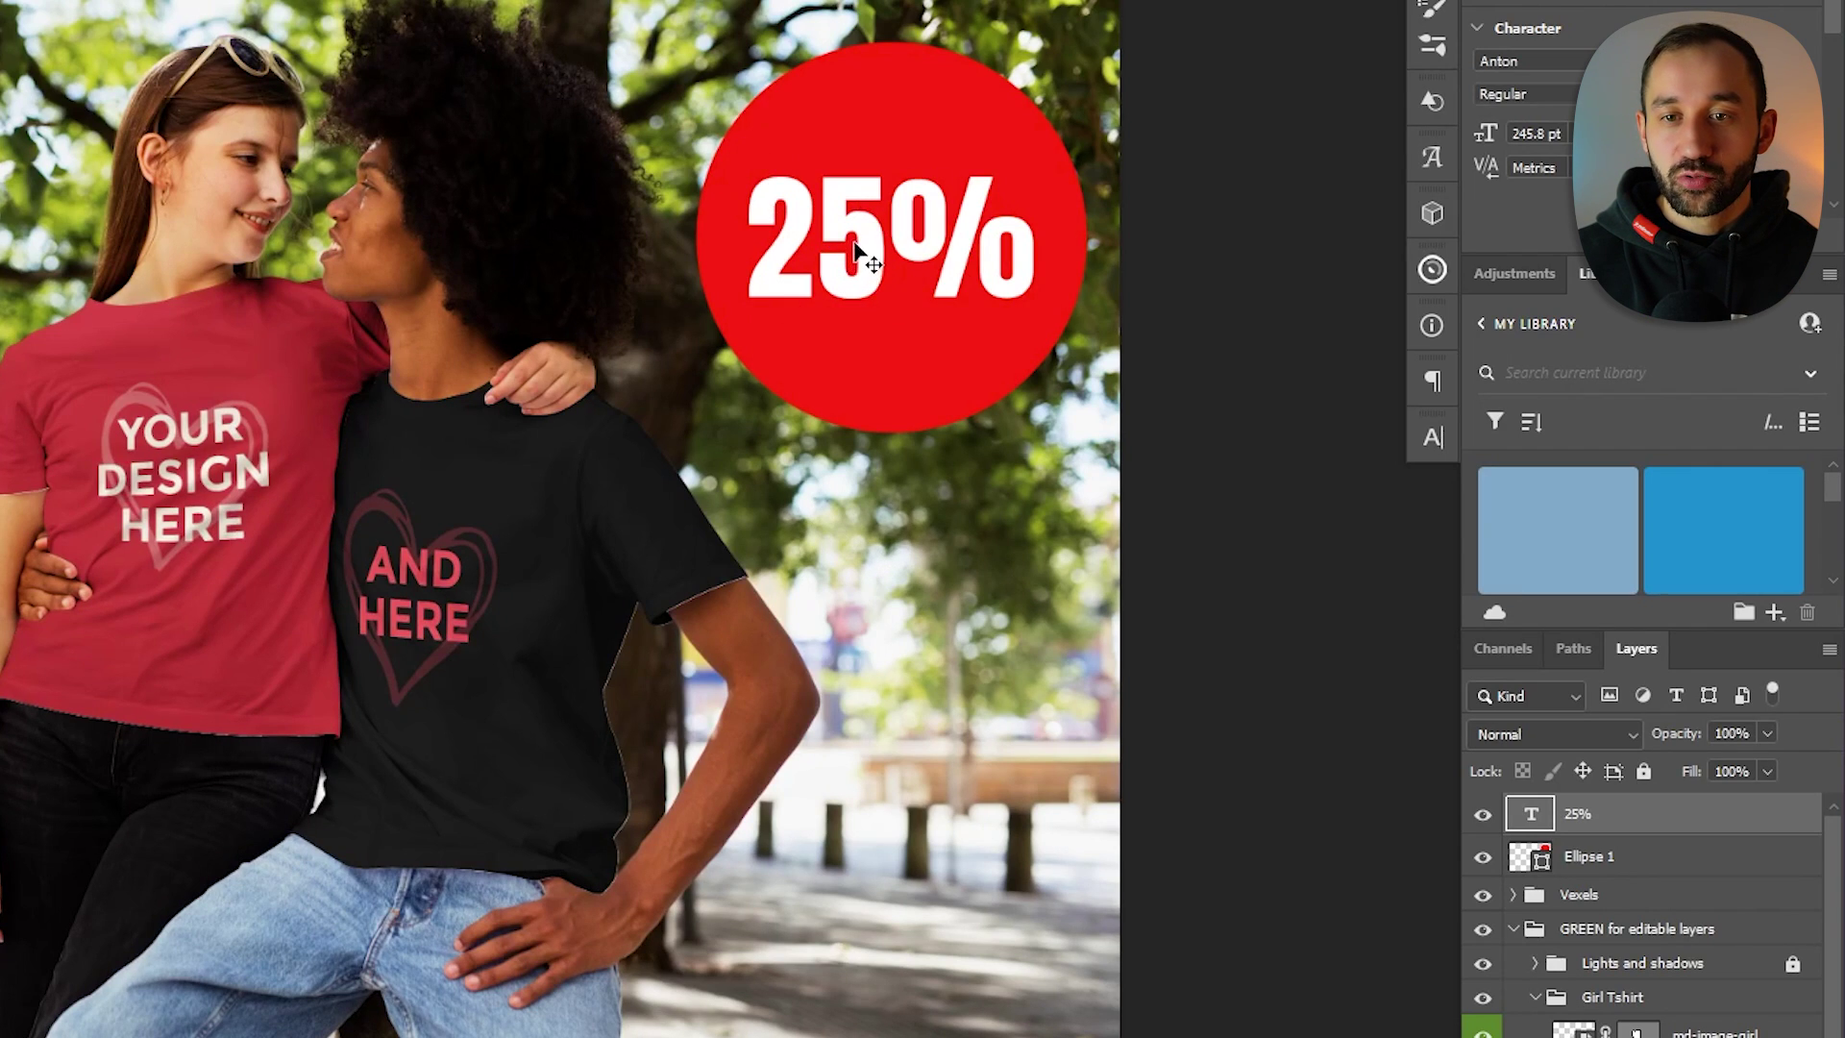
# - Edit the 25% text on the red badge with the Type tool
pyautogui.press('t')
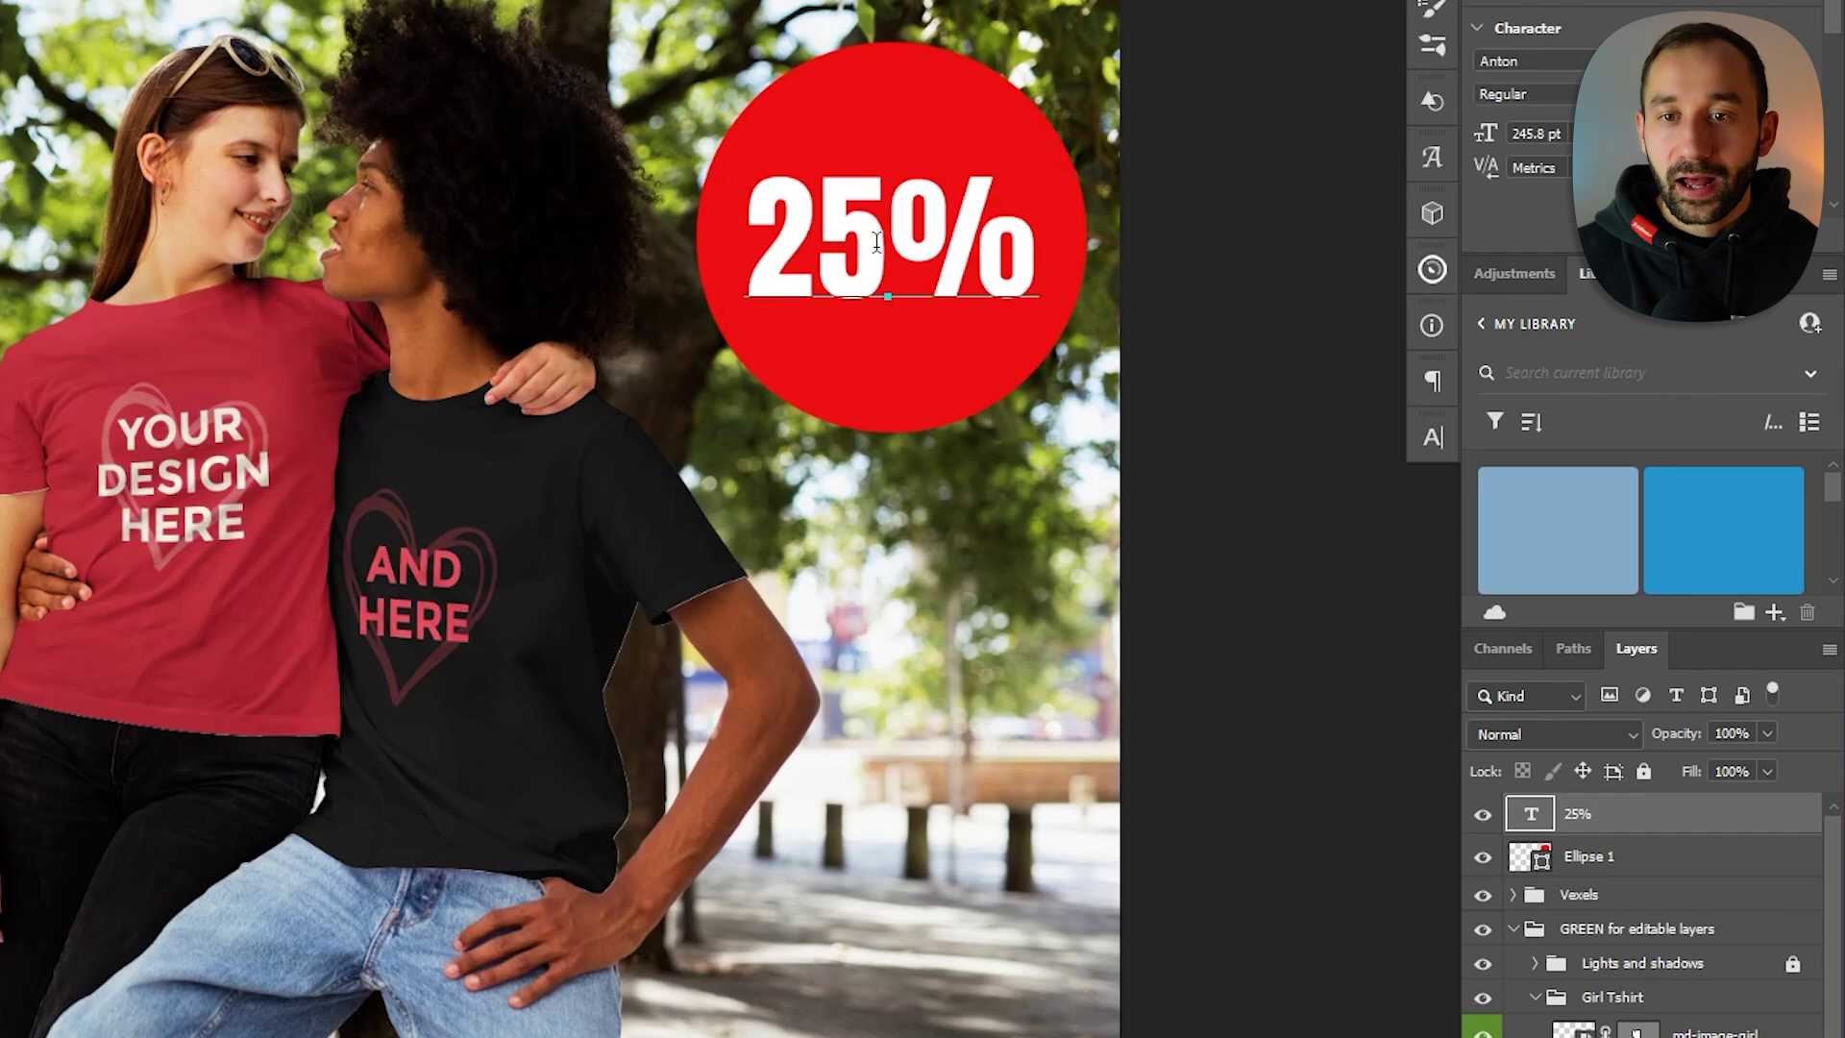
pyautogui.click(876, 241)
pyautogui.press('Escape')
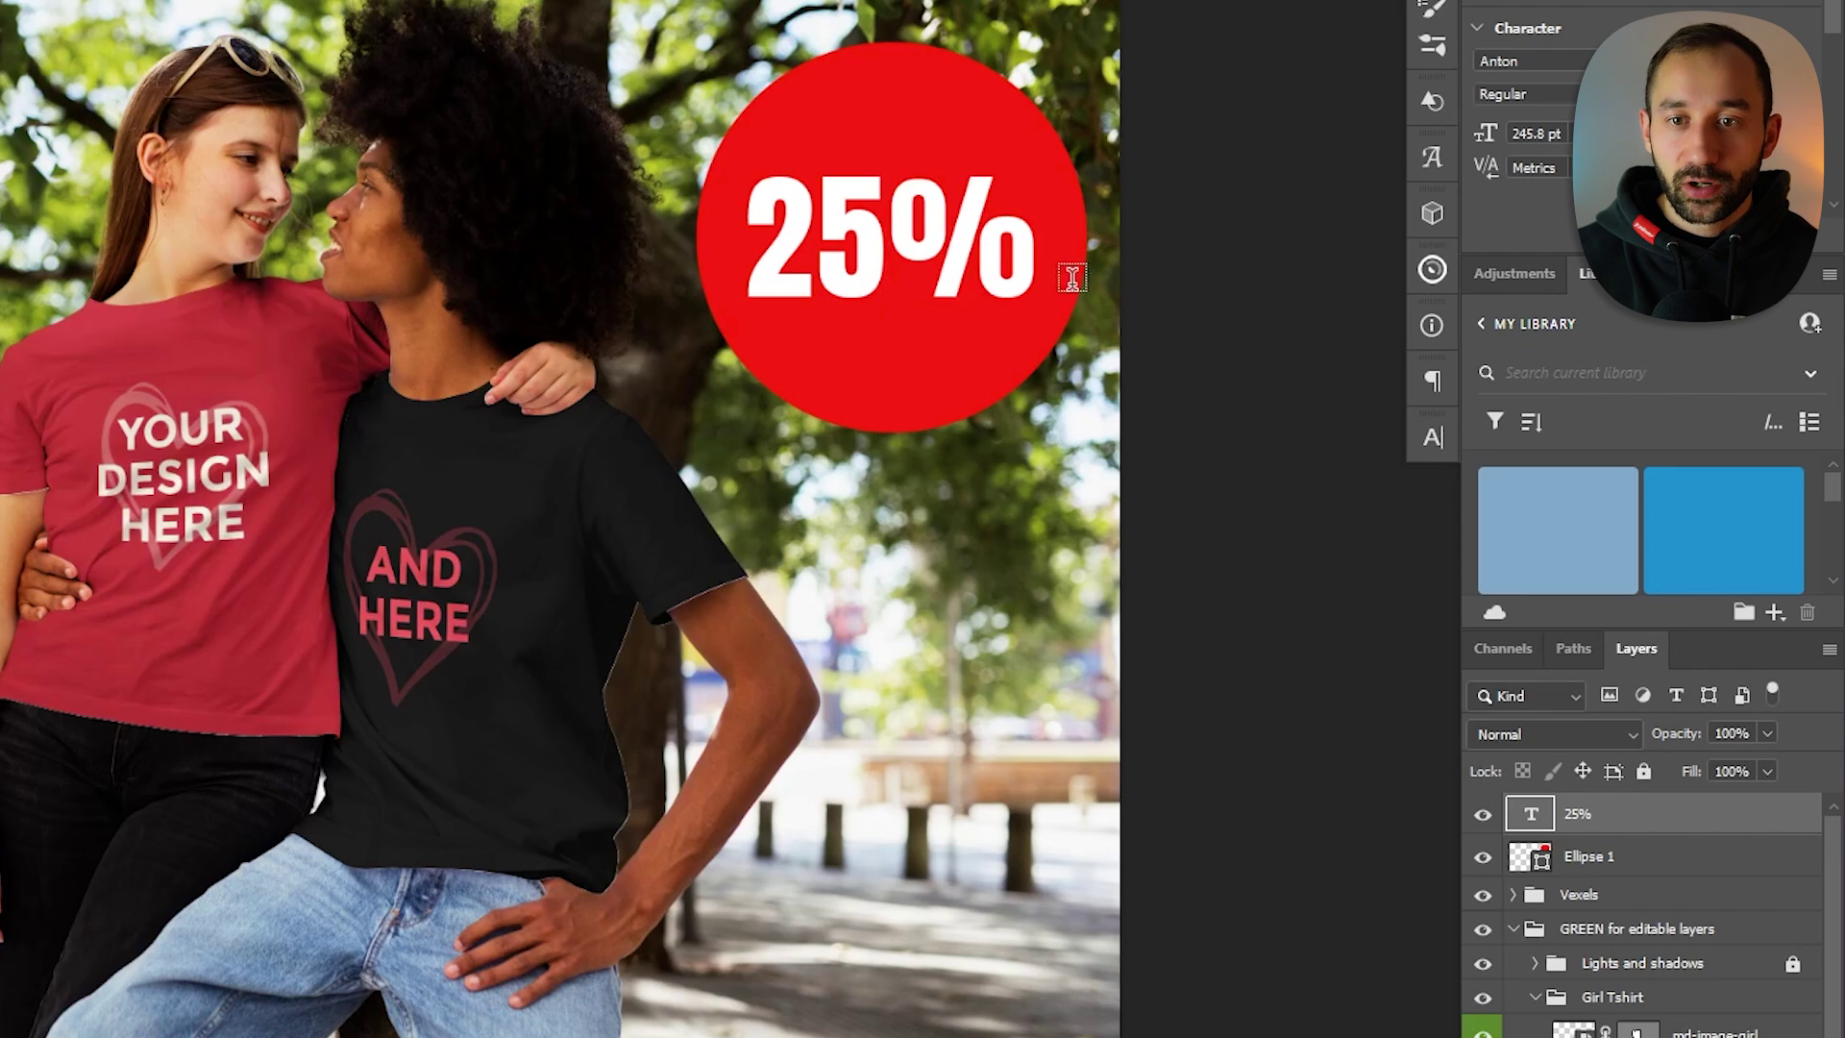
# - Rename the 25% text layer to md-text-discount
pyautogui.doubleClick(1578, 816)
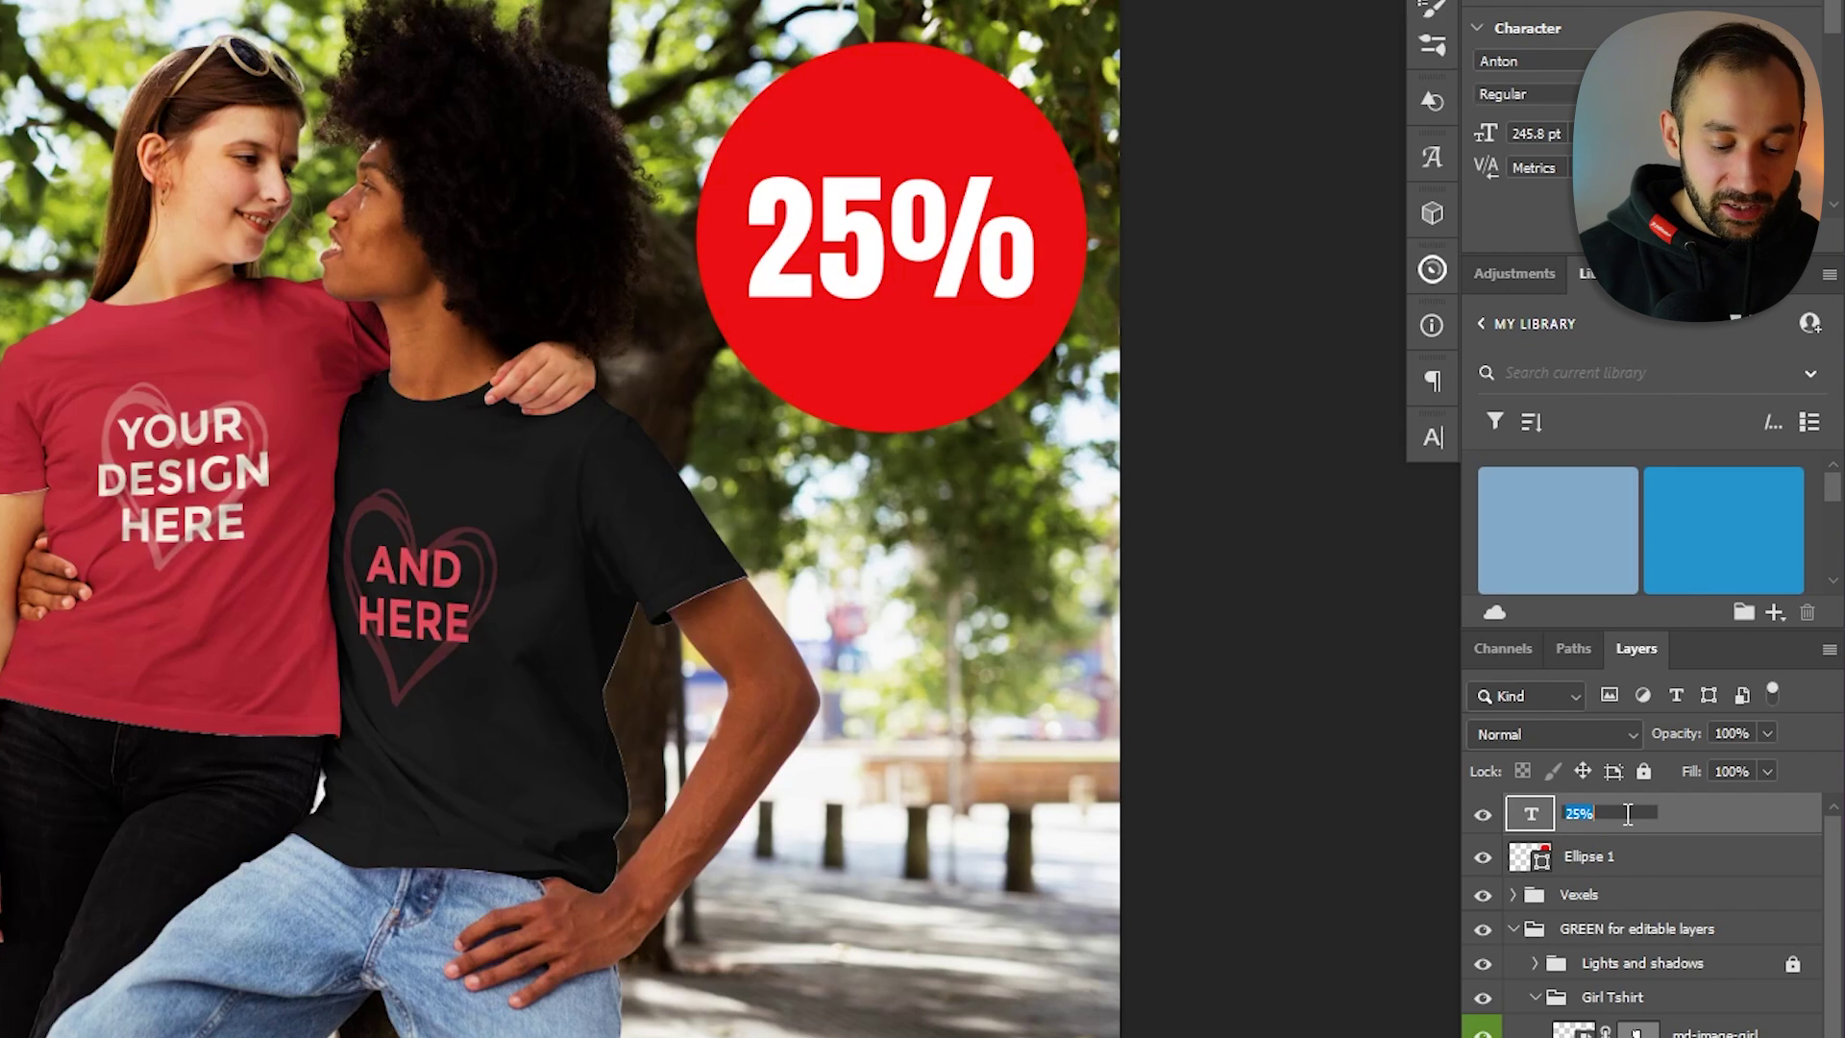
pyautogui.write('md-text')
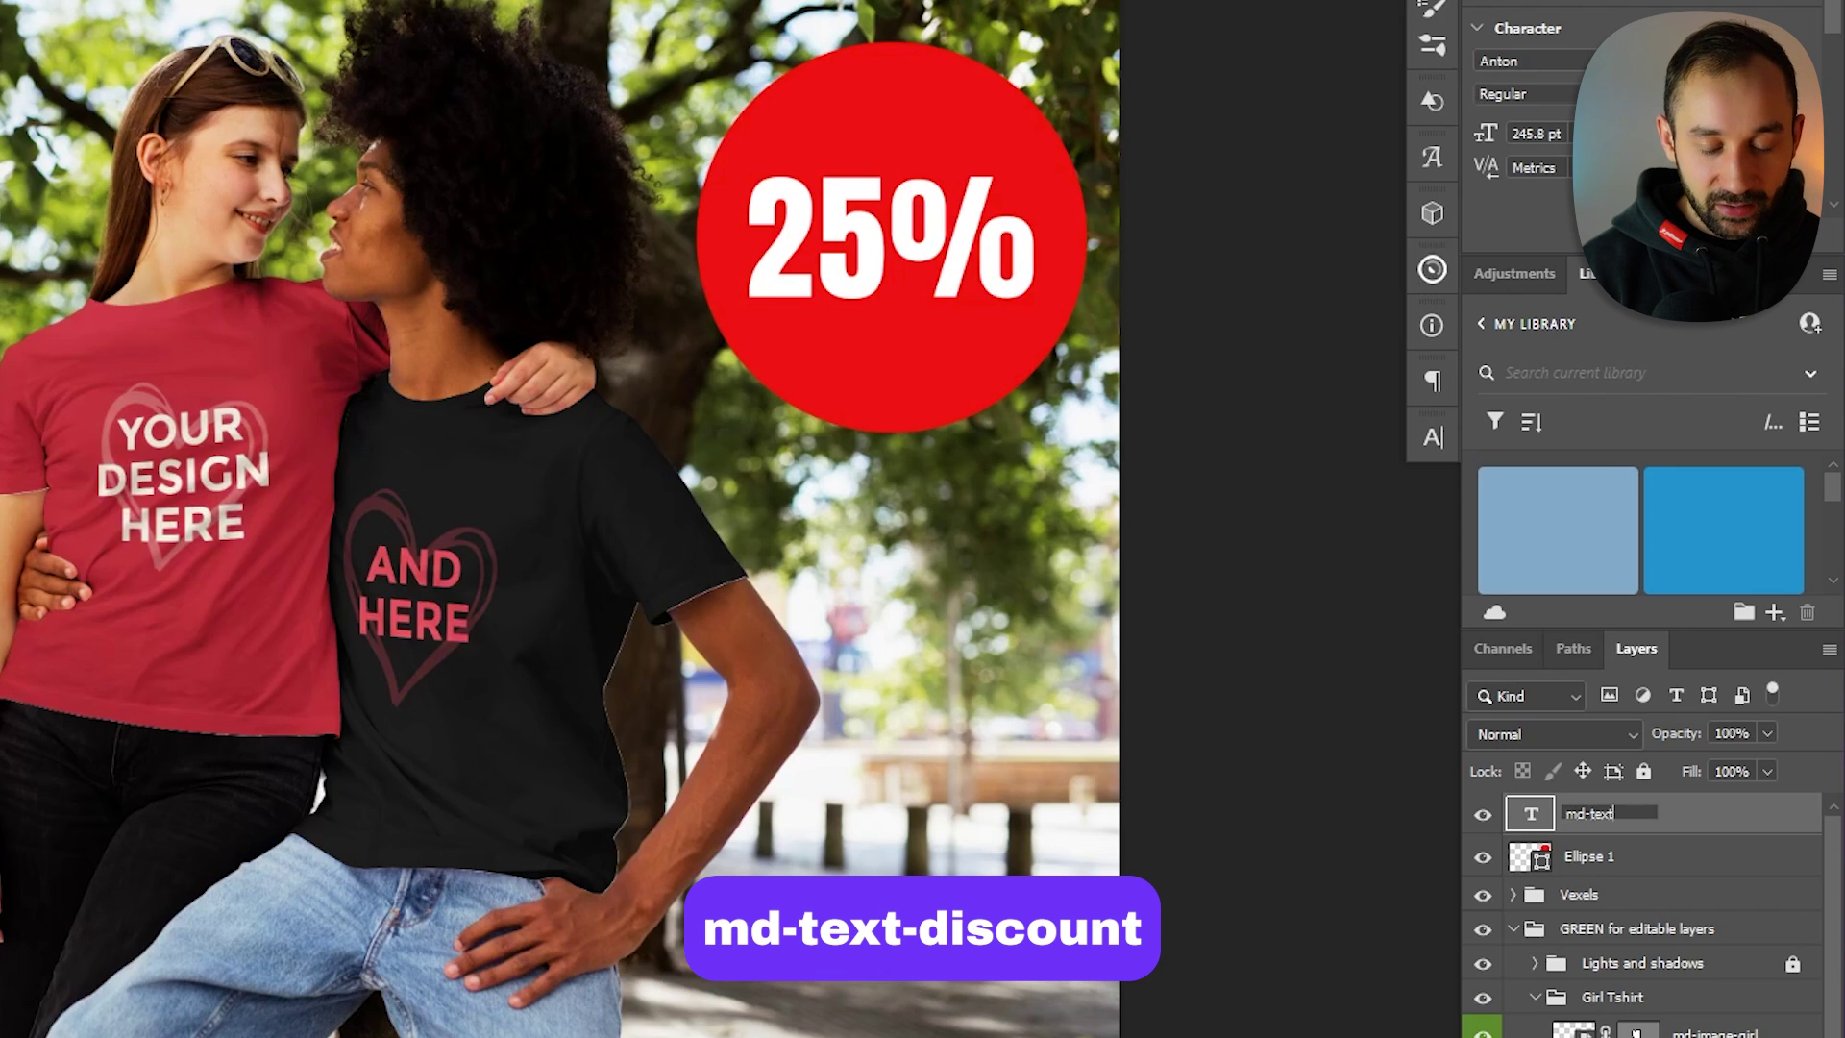
pyautogui.write('-dis')
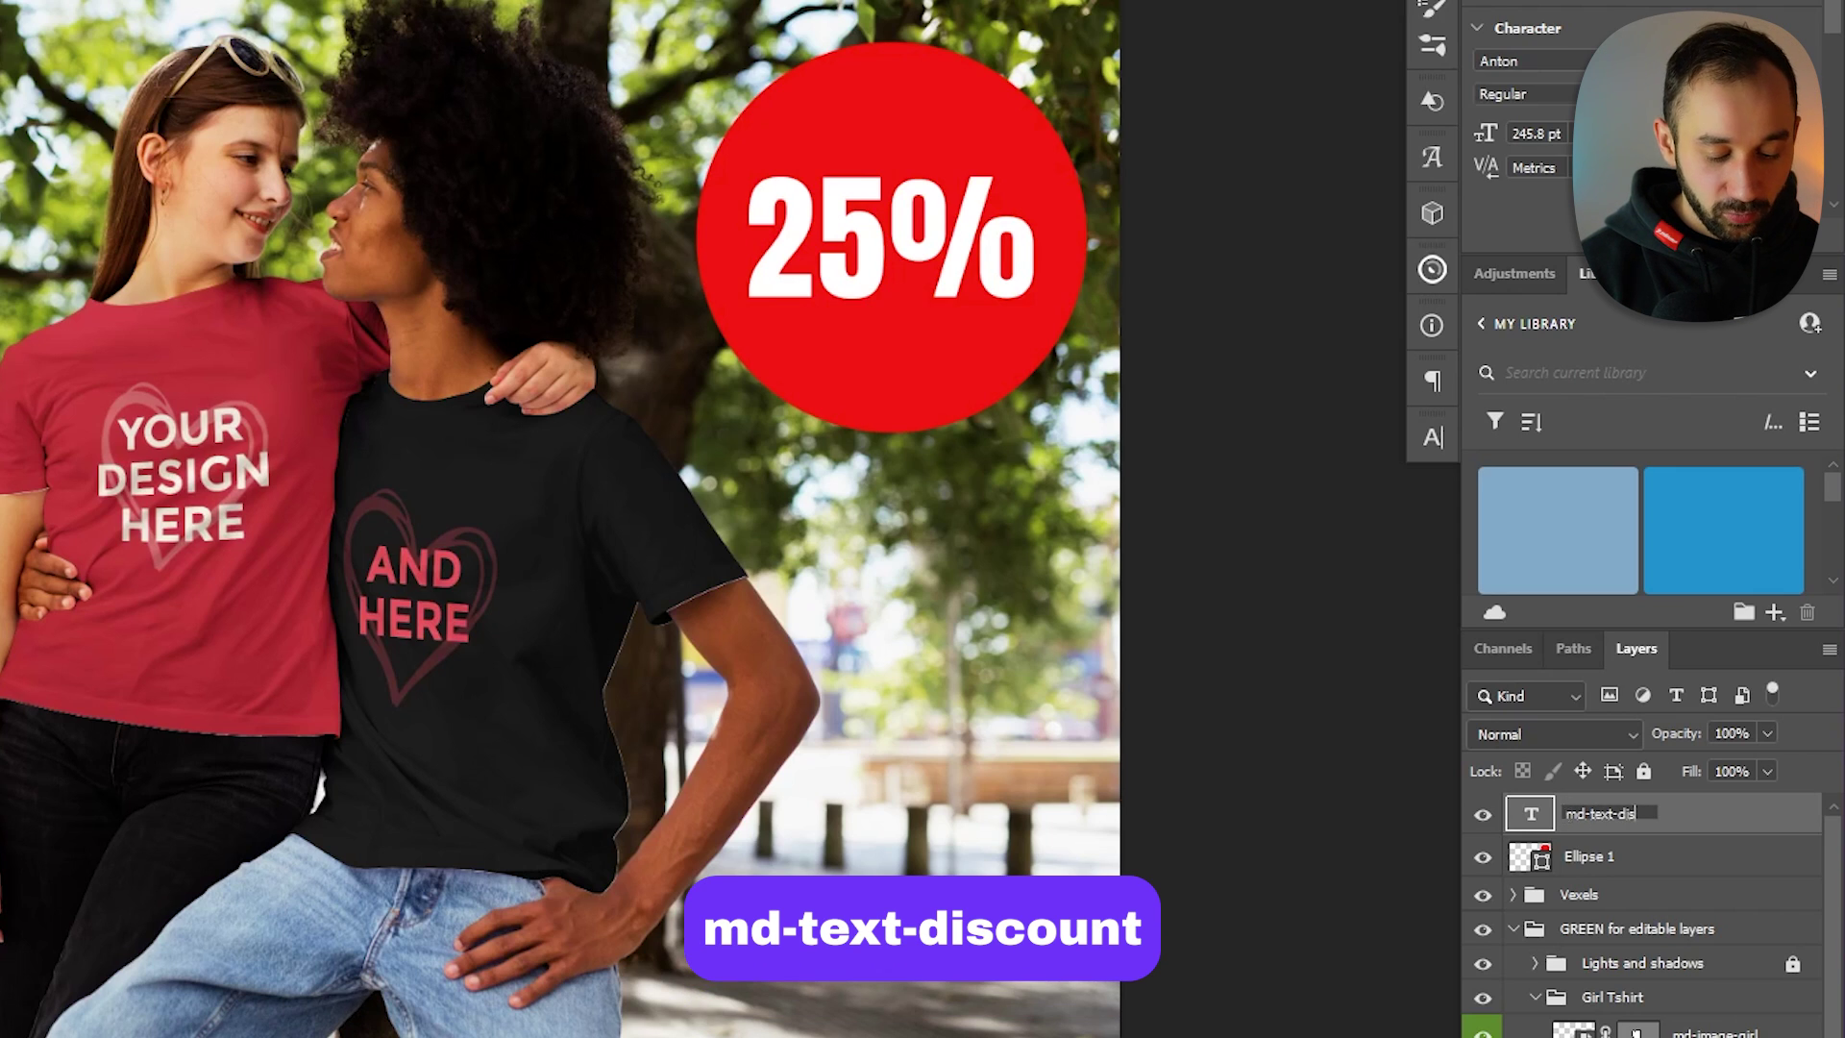
pyautogui.write('count')
pyautogui.press('Return')
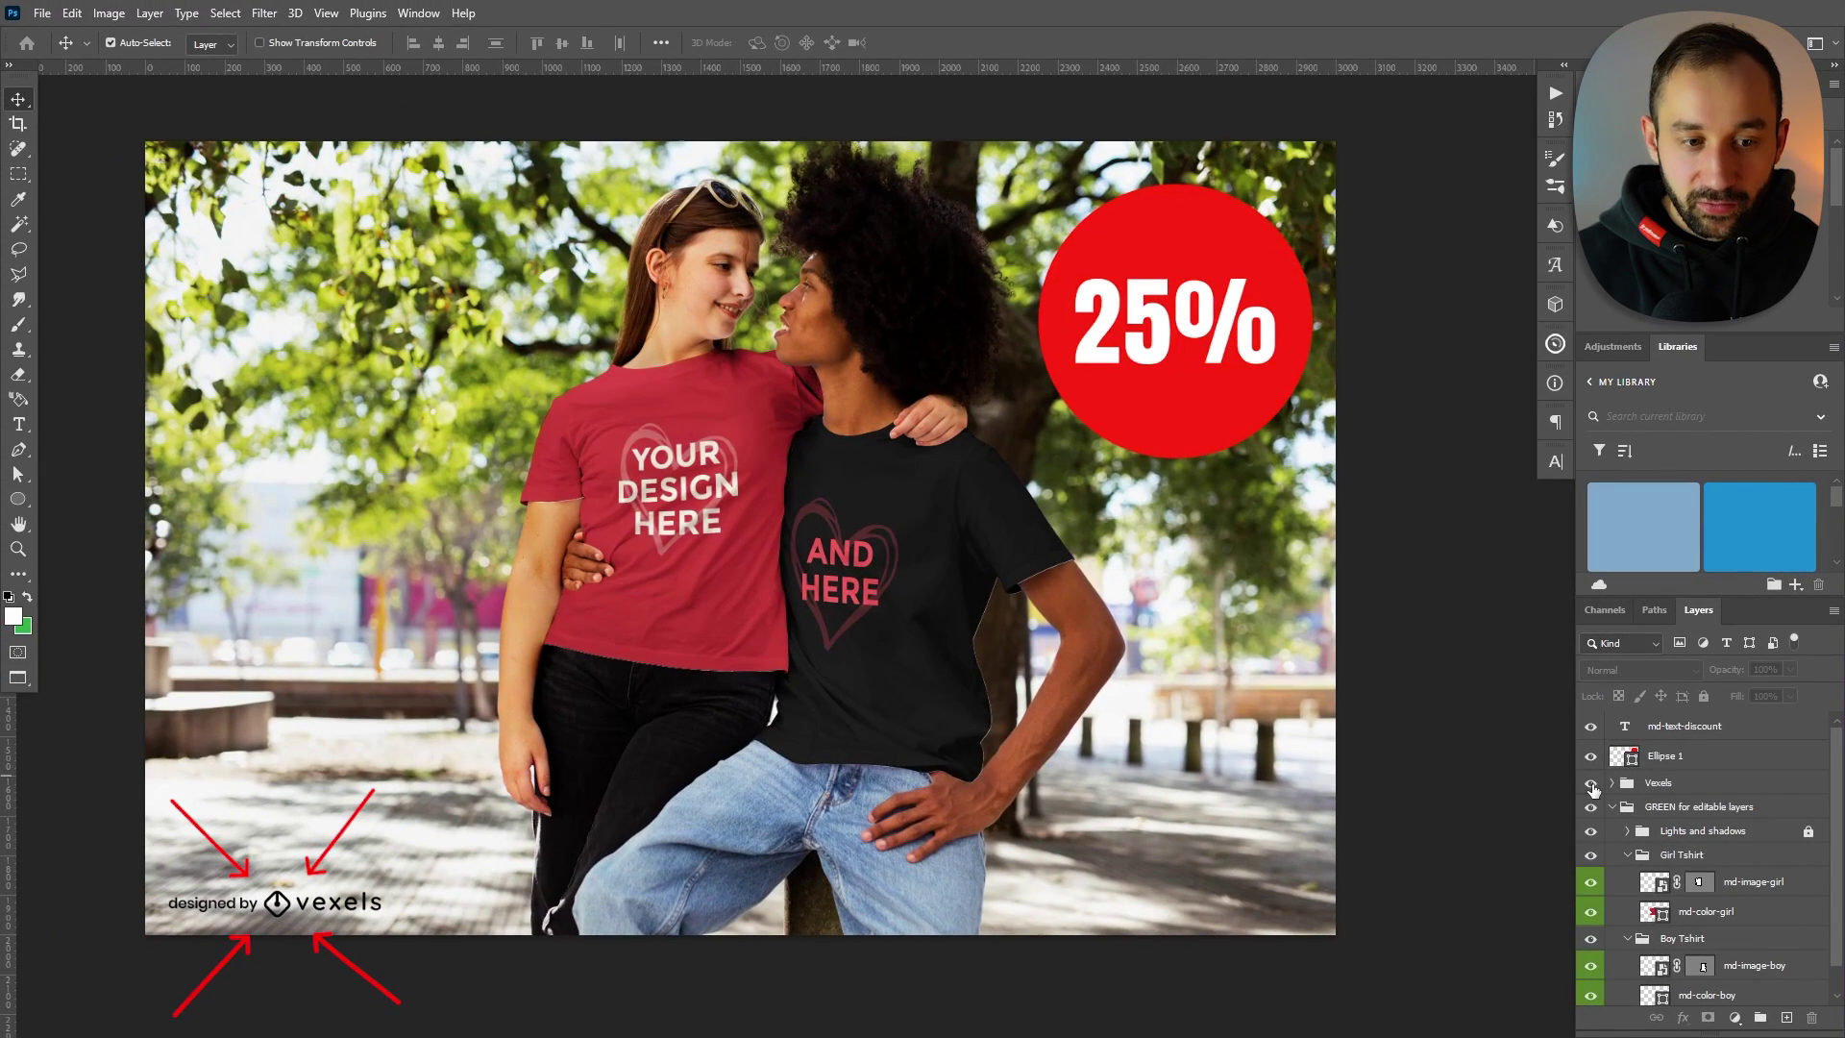
# - Hide the vexels watermark layer and save the mockup with File > Save
pyautogui.click(1591, 784)
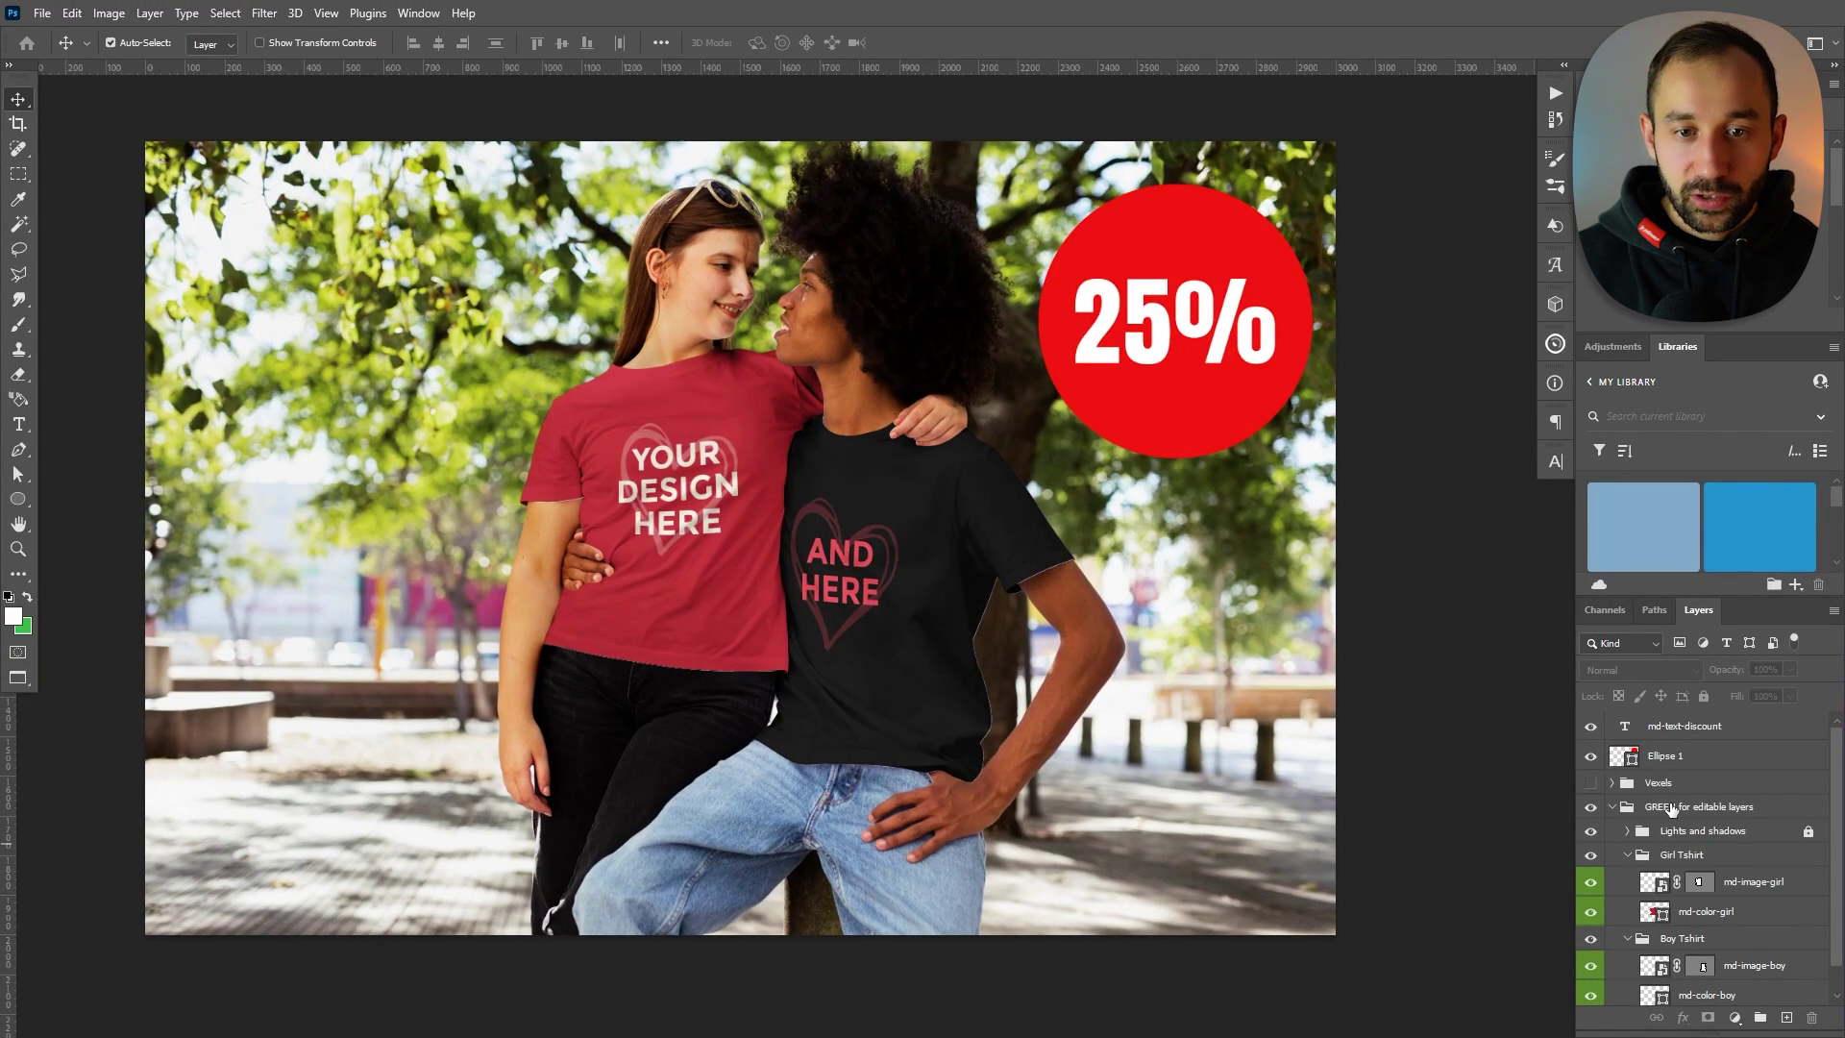
pyautogui.click(43, 13)
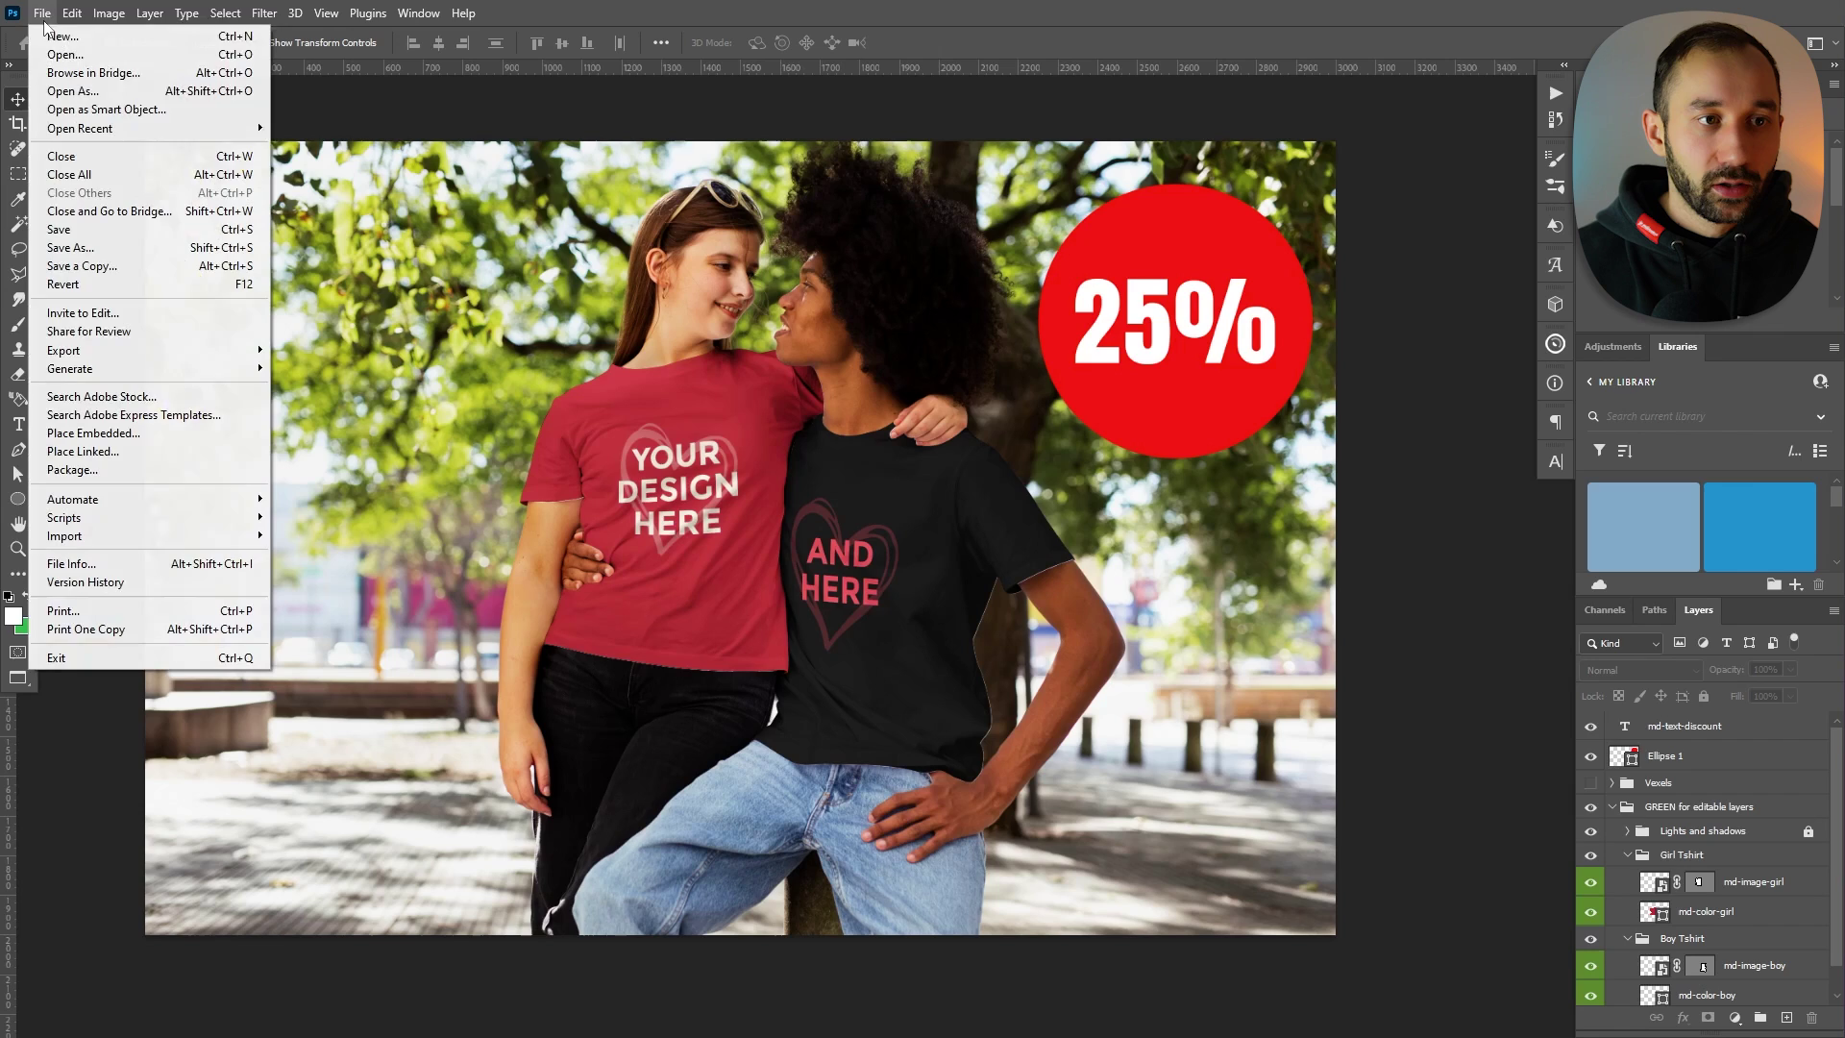
pyautogui.click(100, 238)
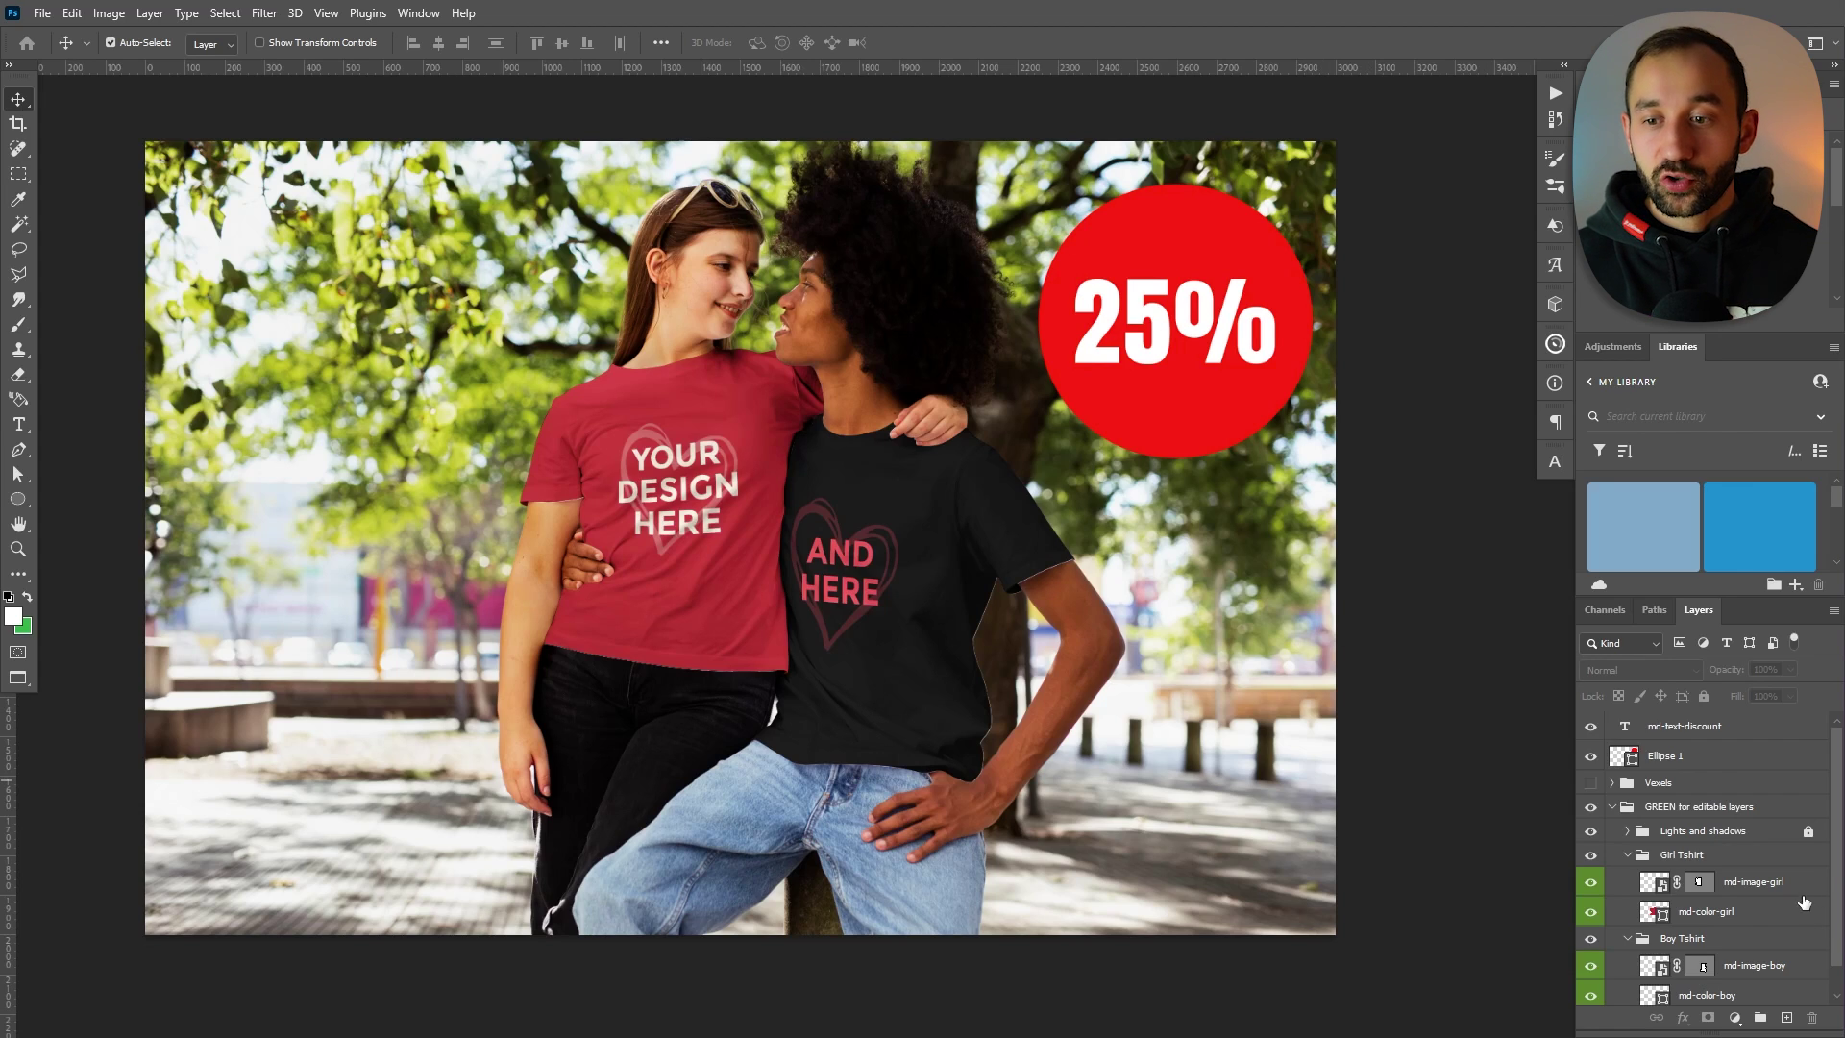
pyautogui.click(1740, 884)
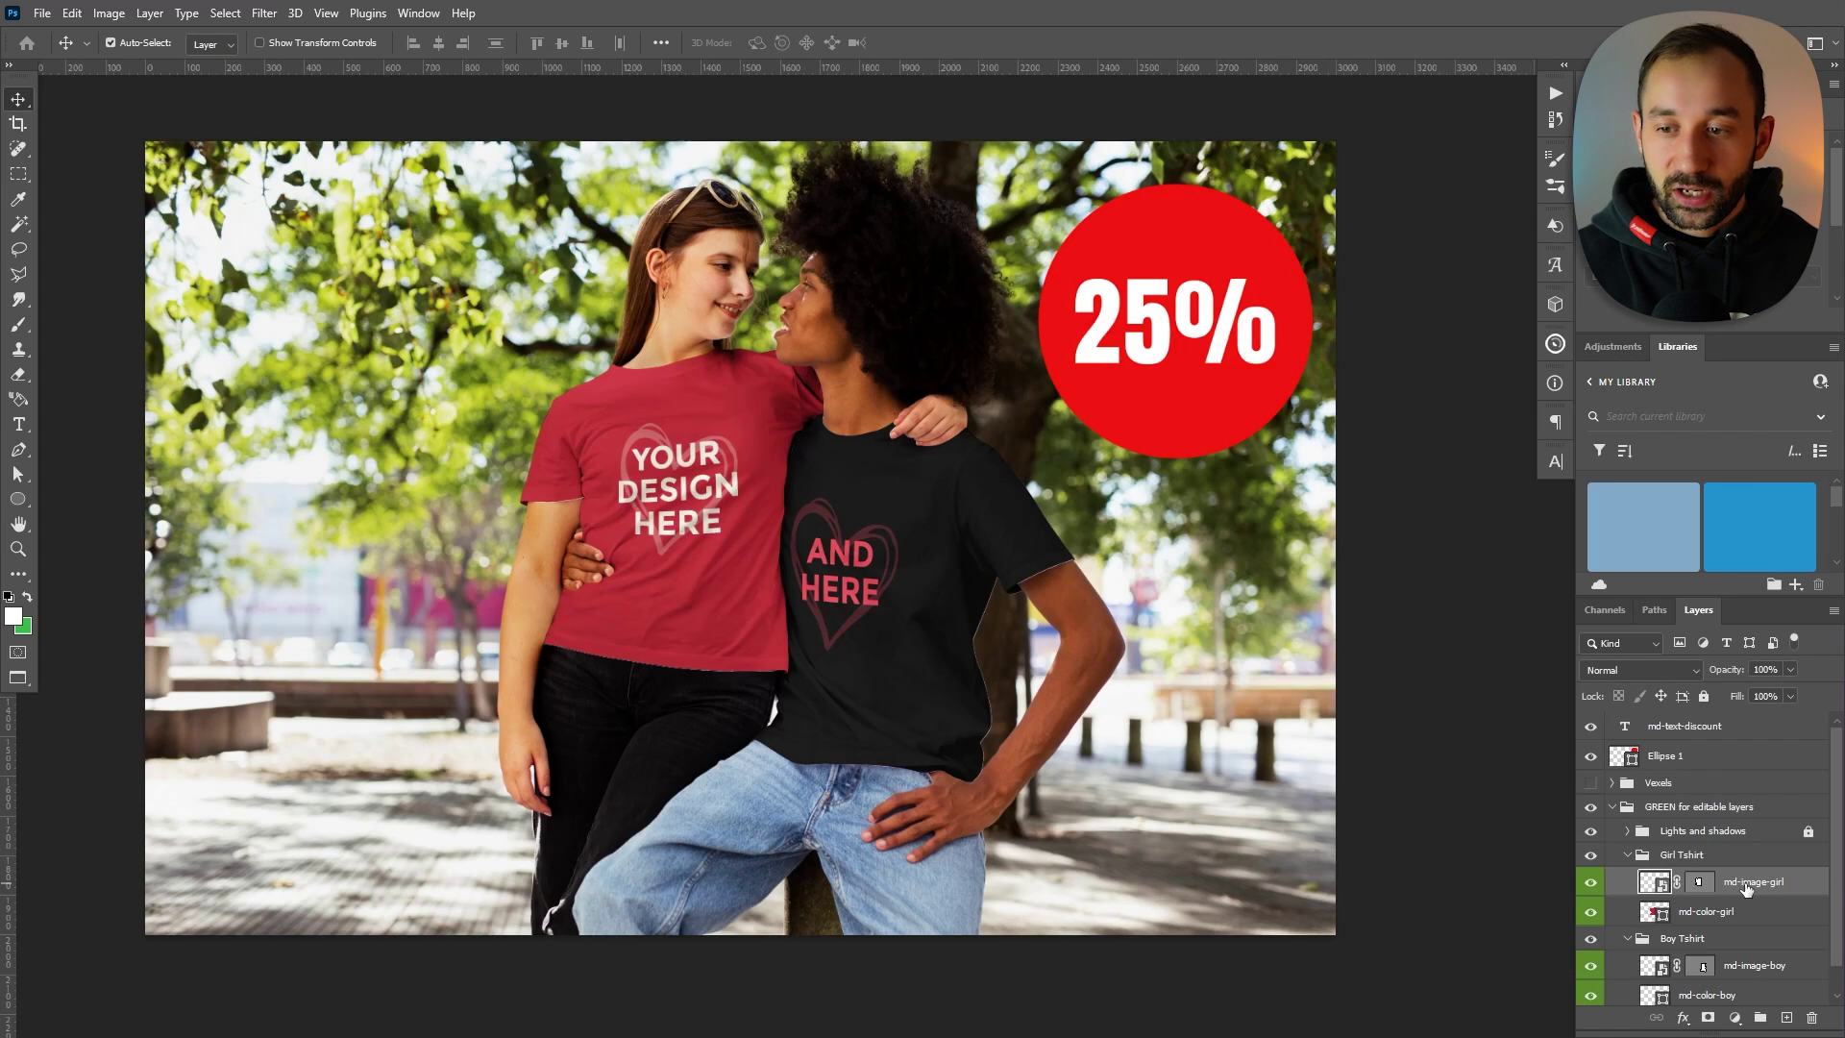
pyautogui.click(1392, 792)
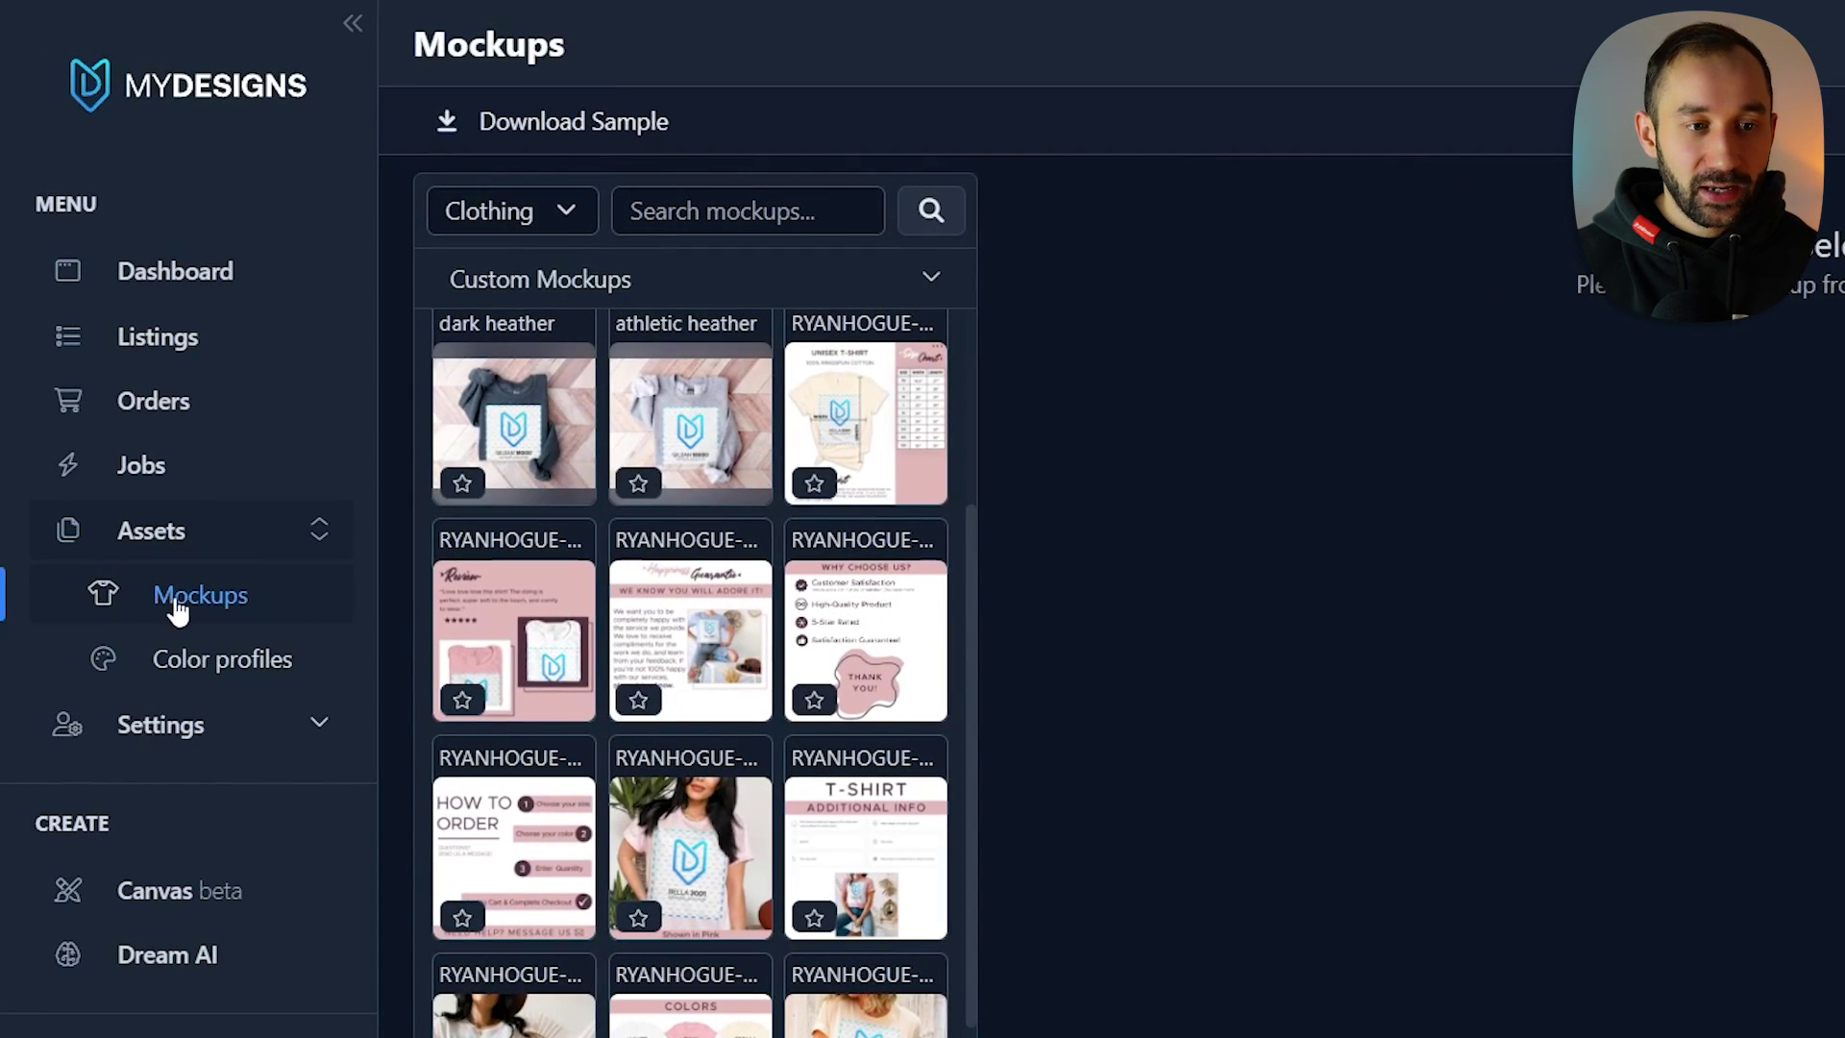
# - Scroll through the Clothing custom mockups grid on the Mockups page
pyautogui.scroll(5, 881, 609)
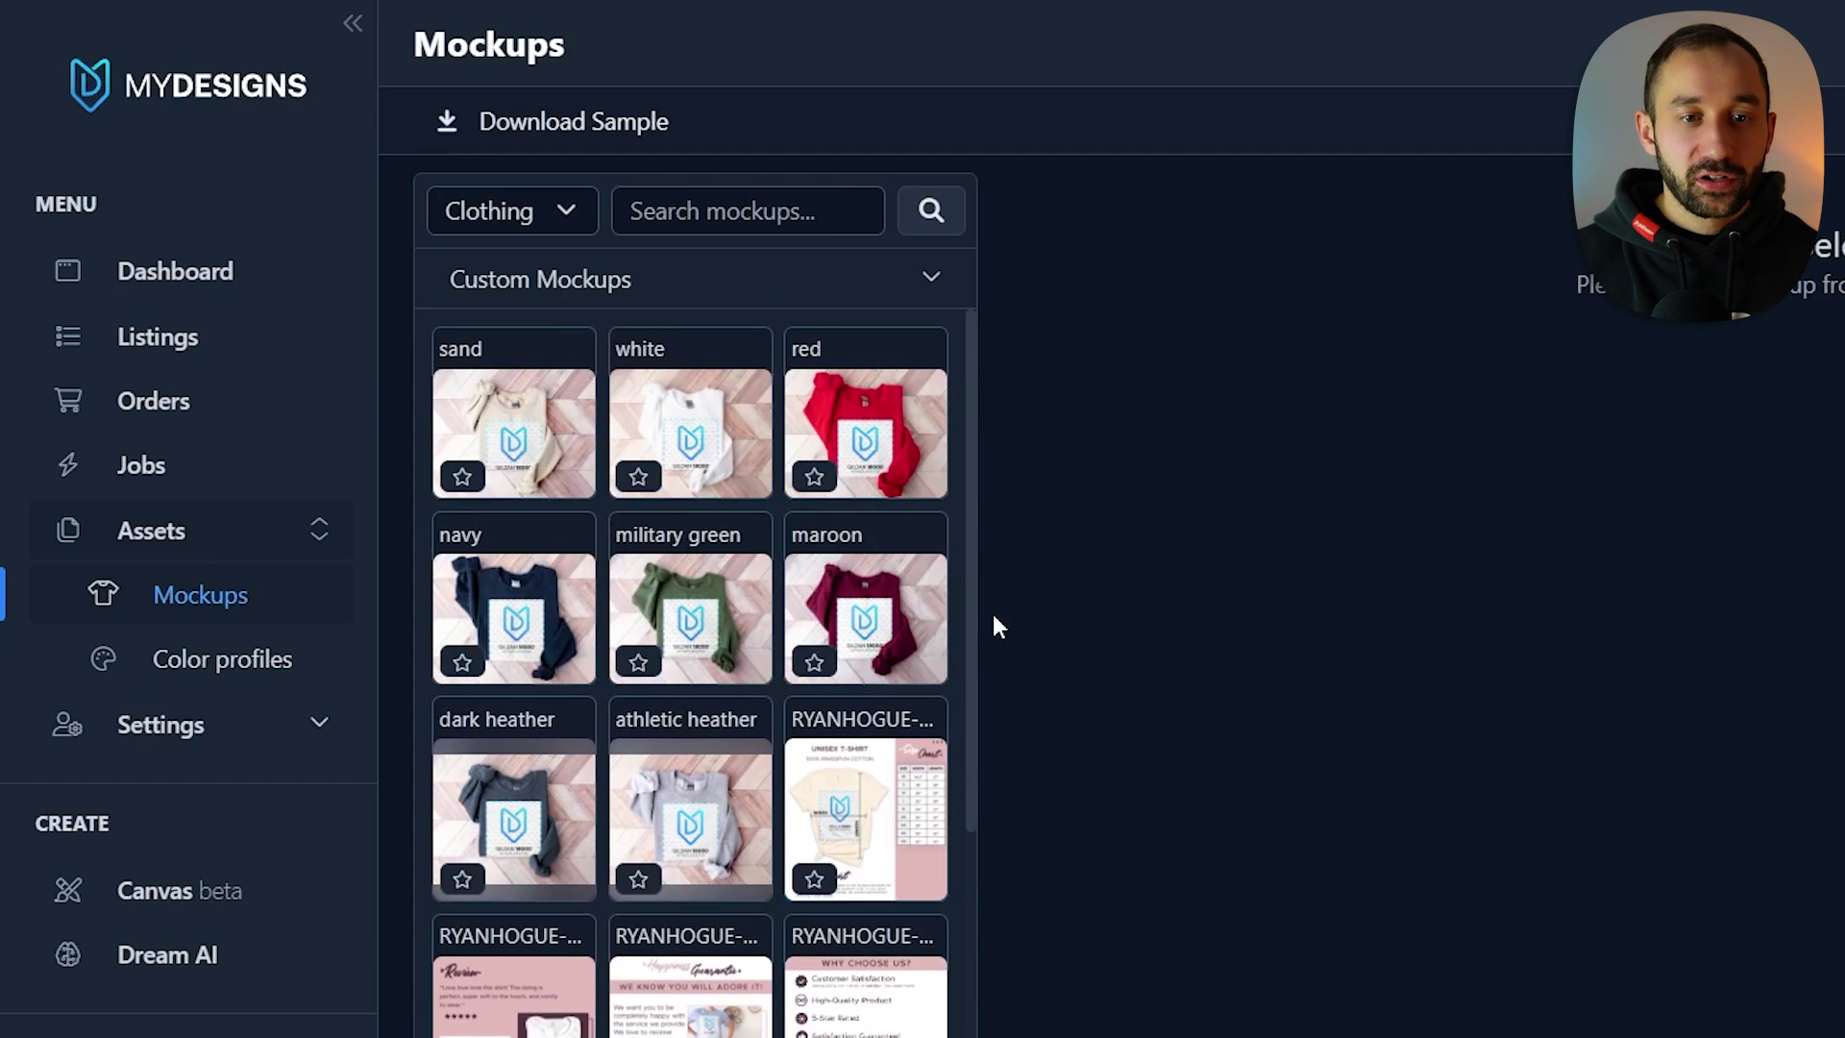
pyautogui.scroll(-8, 970, 597)
pyautogui.scroll(10, 975, 830)
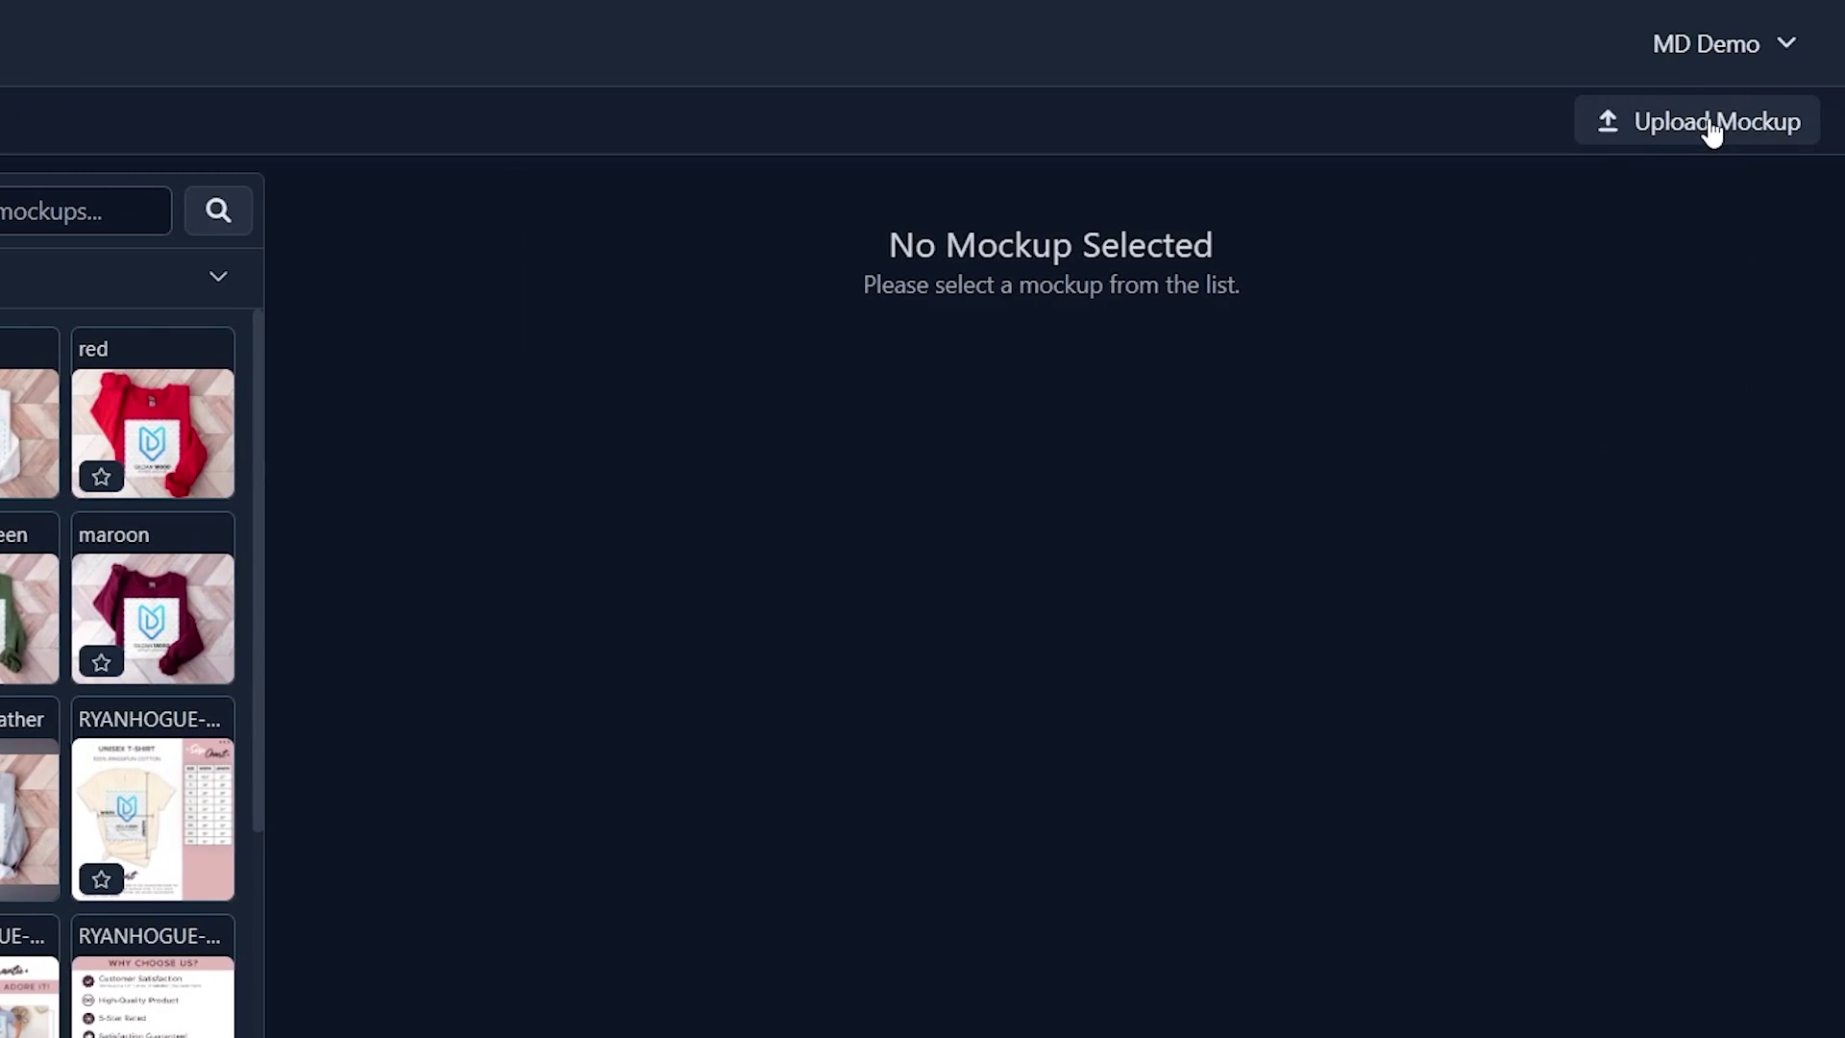
# - Start a new custom mockup upload using the Couples Mockup.psd file
pyautogui.click(1710, 125)
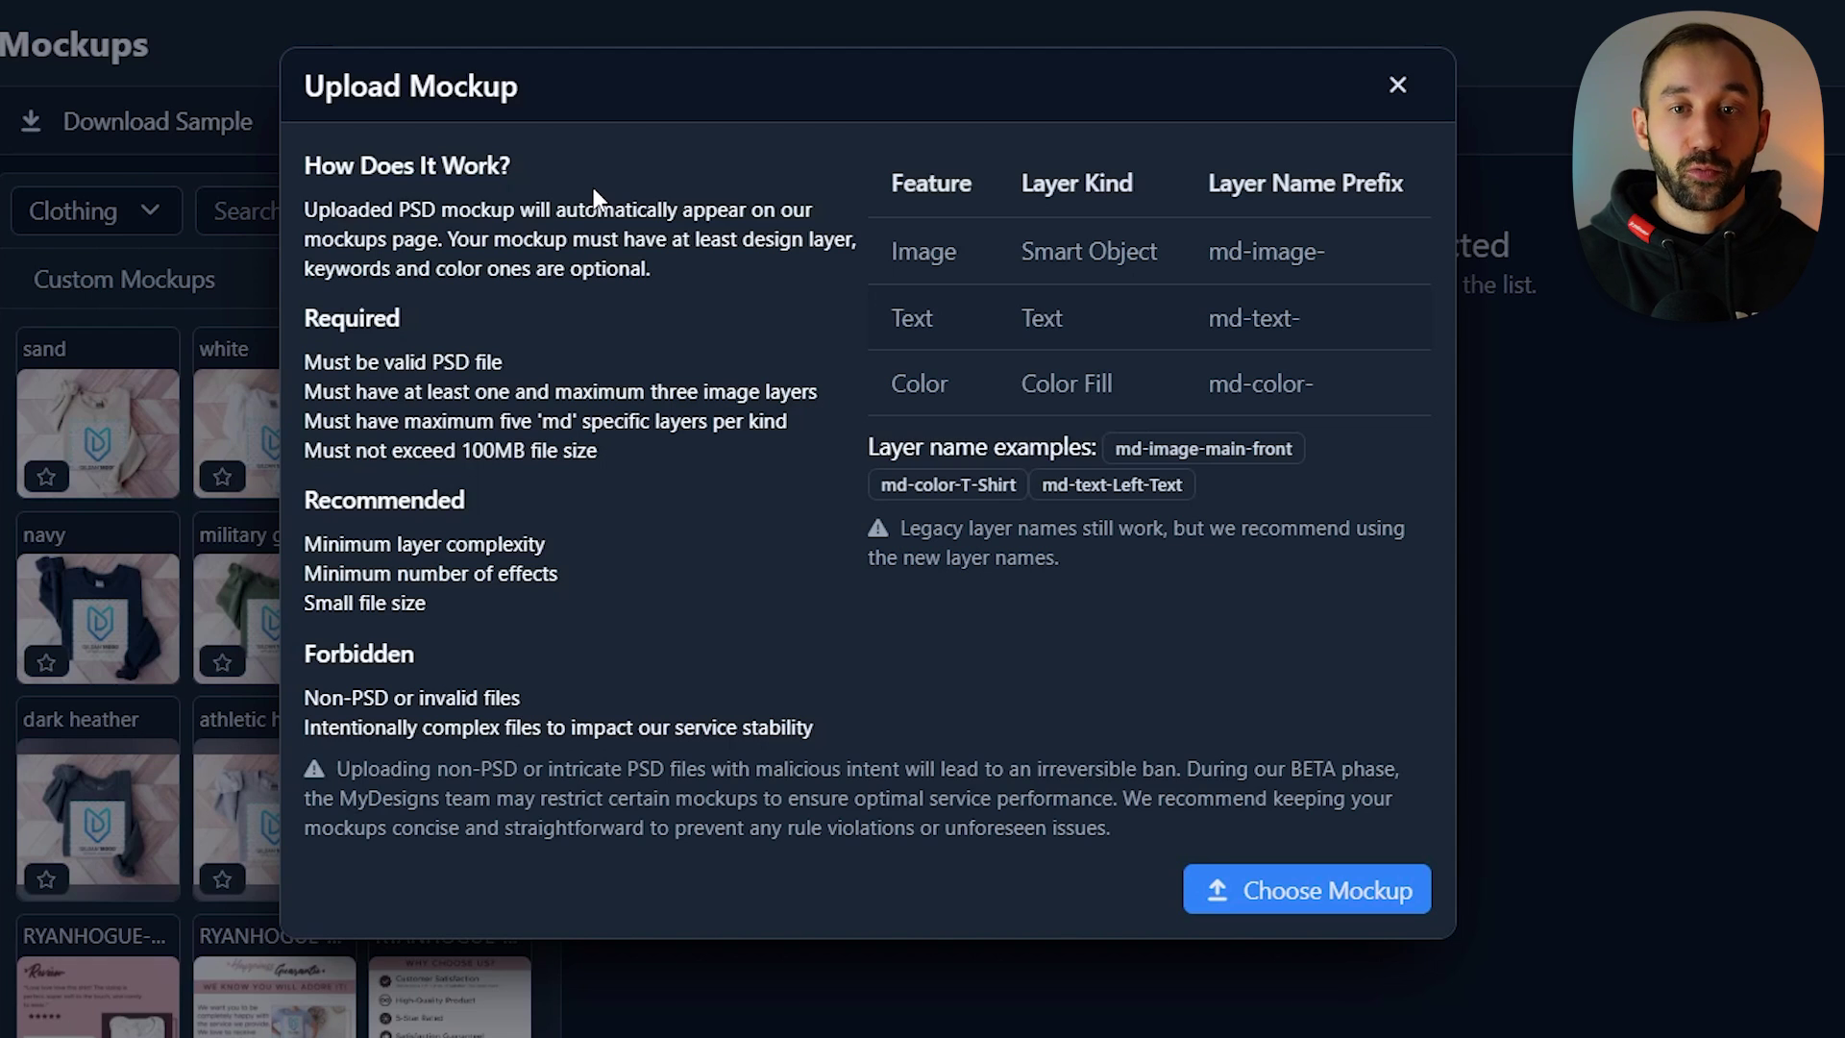
pyautogui.click(1309, 892)
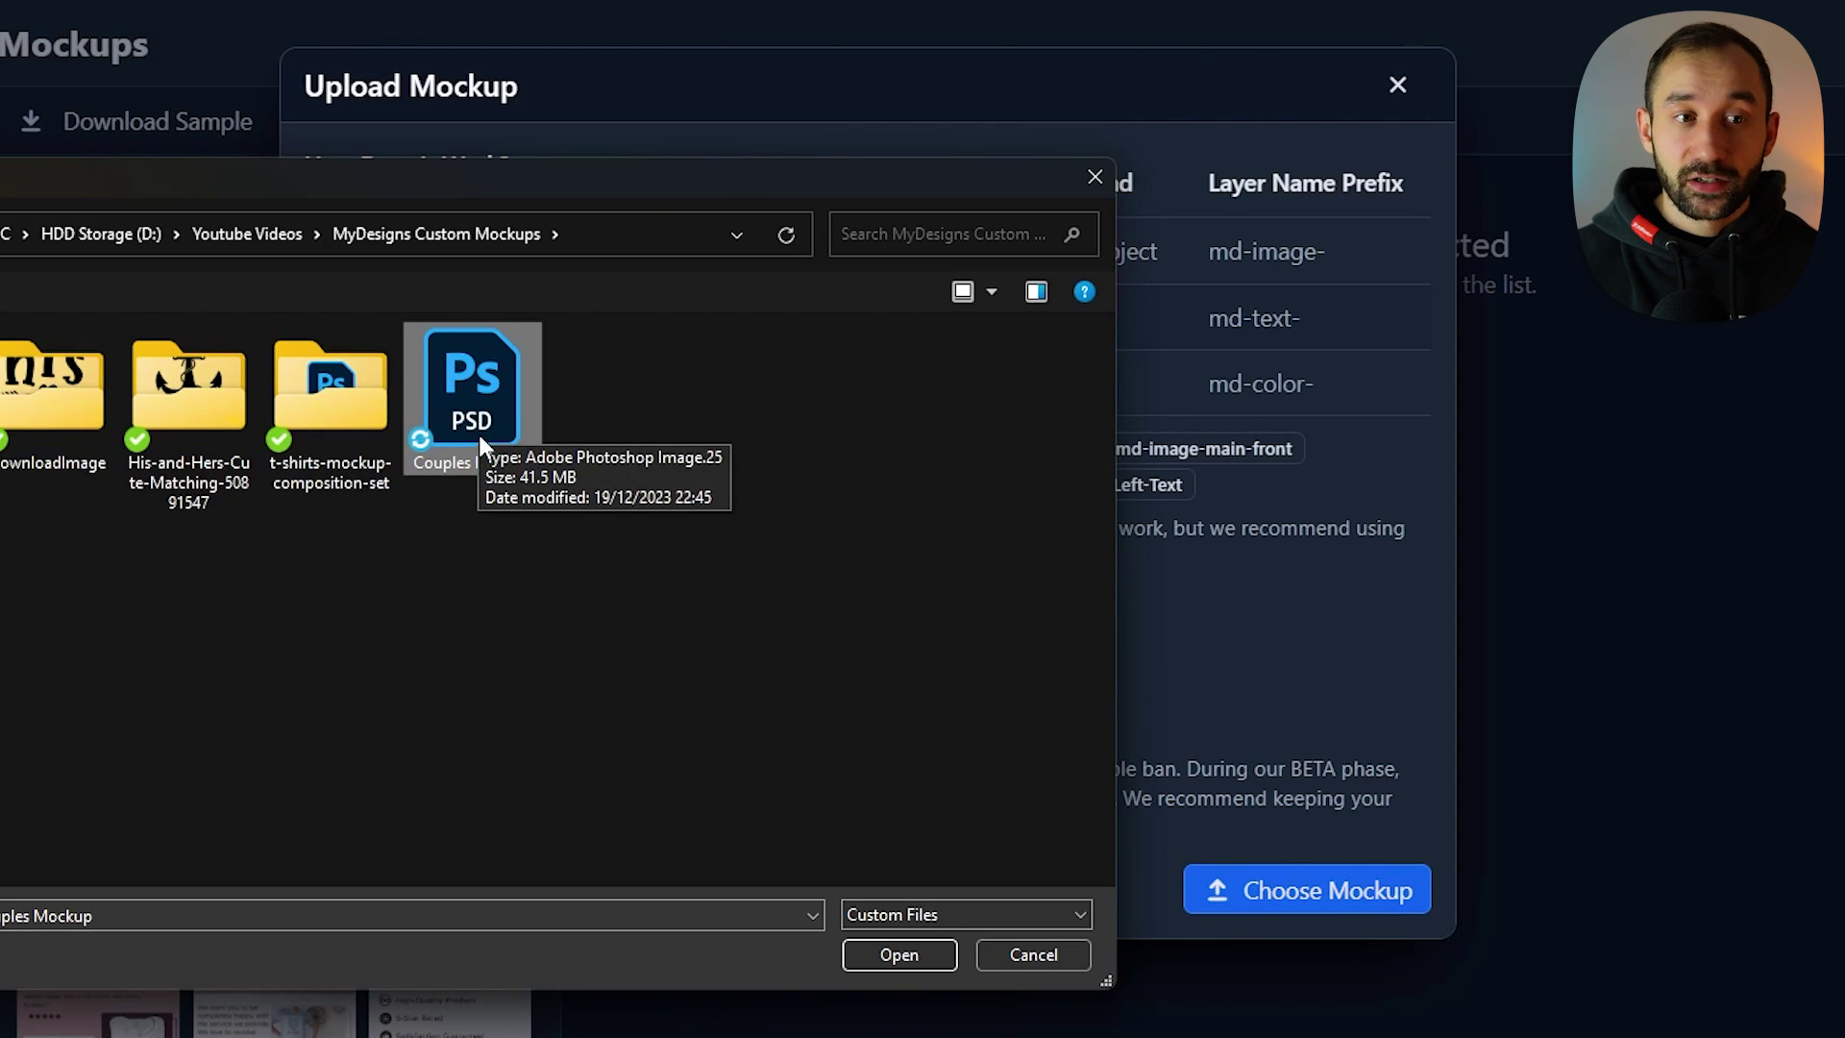
pyautogui.doubleClick(478, 450)
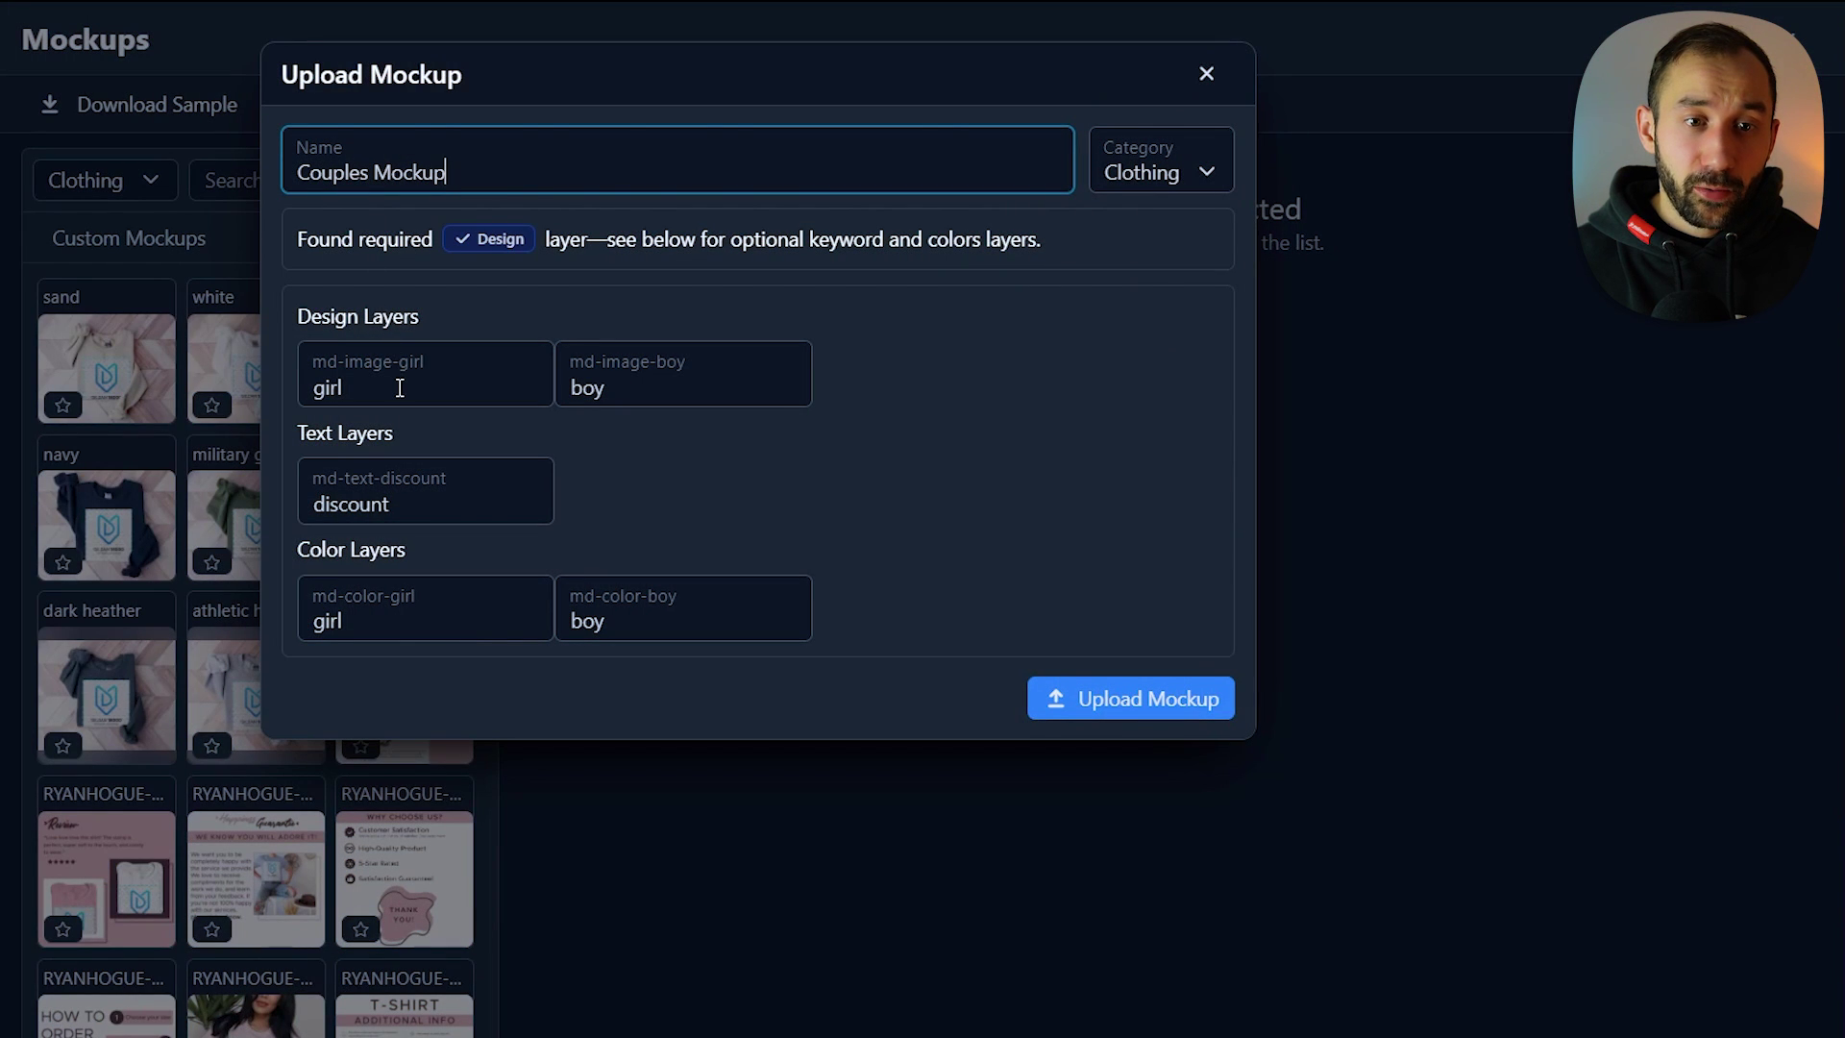
# - Check the md-image, discount and md-color layer fields, keep Clothing category, and upload
pyautogui.click(400, 387)
pyautogui.click(611, 389)
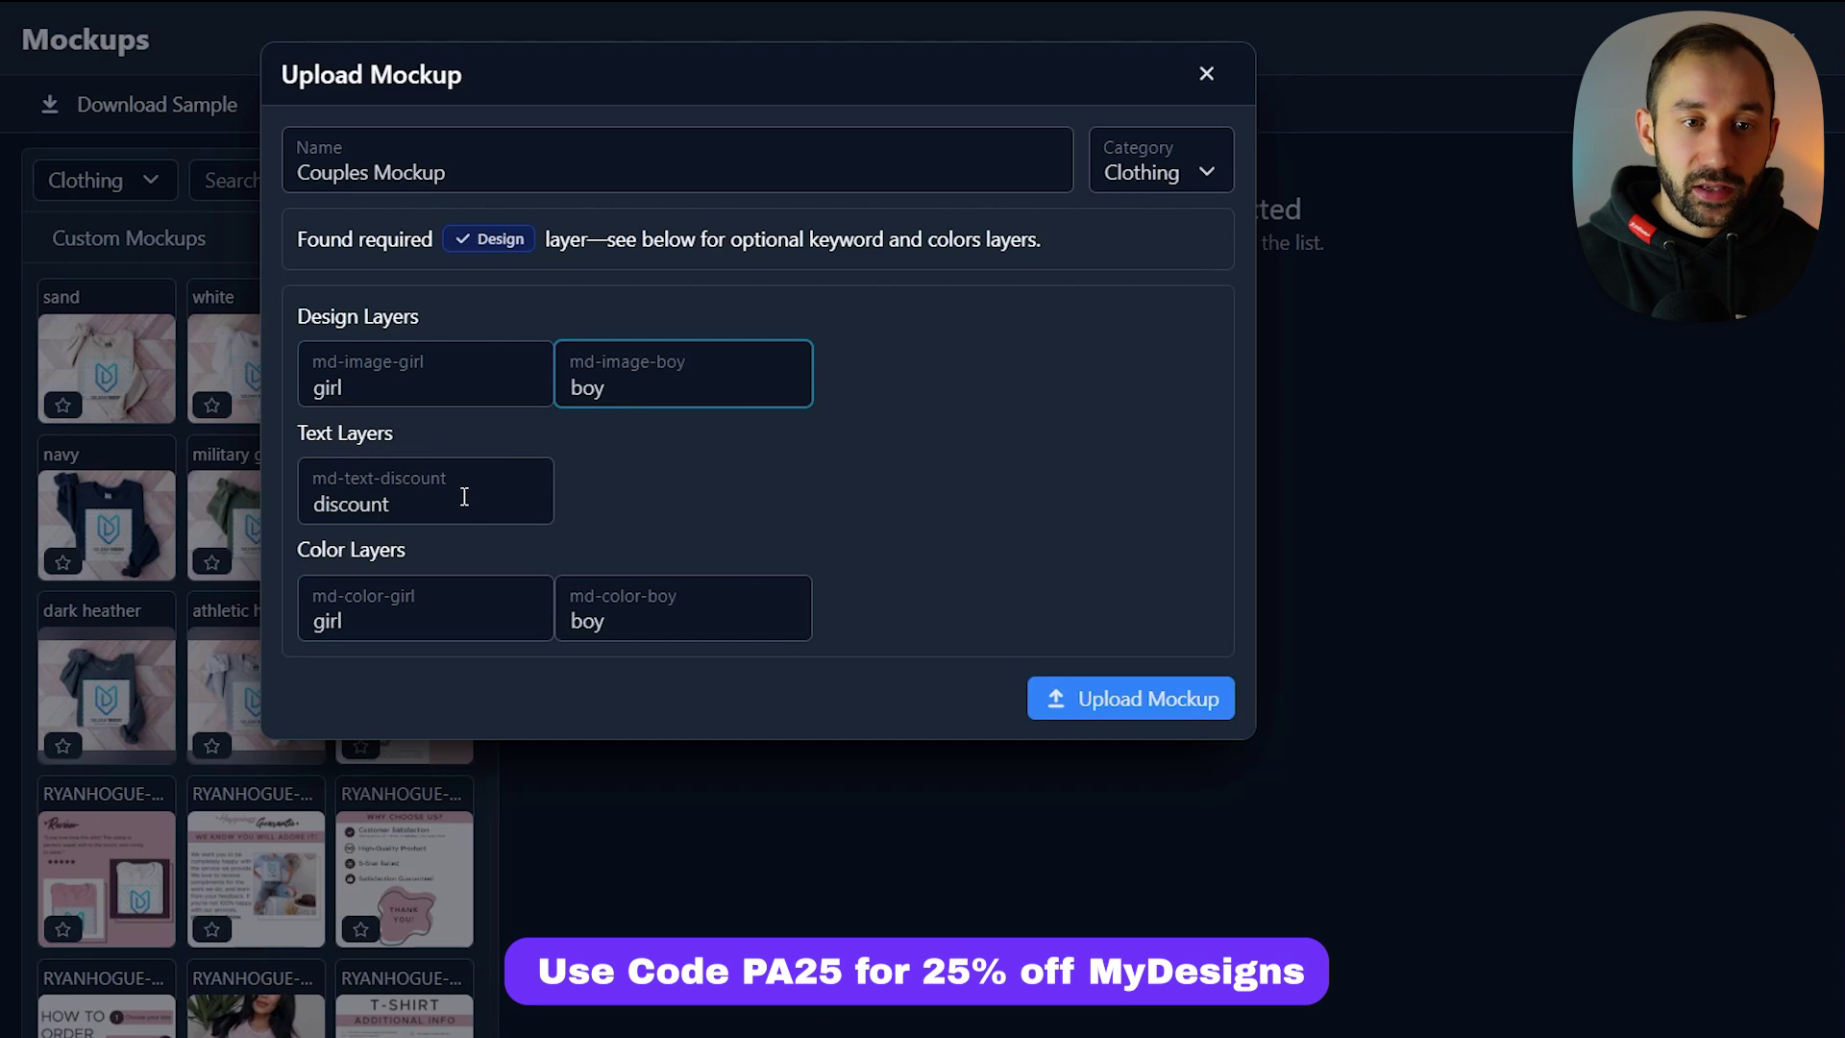
pyautogui.click(464, 496)
pyautogui.click(449, 622)
pyautogui.click(581, 623)
pyautogui.click(995, 511)
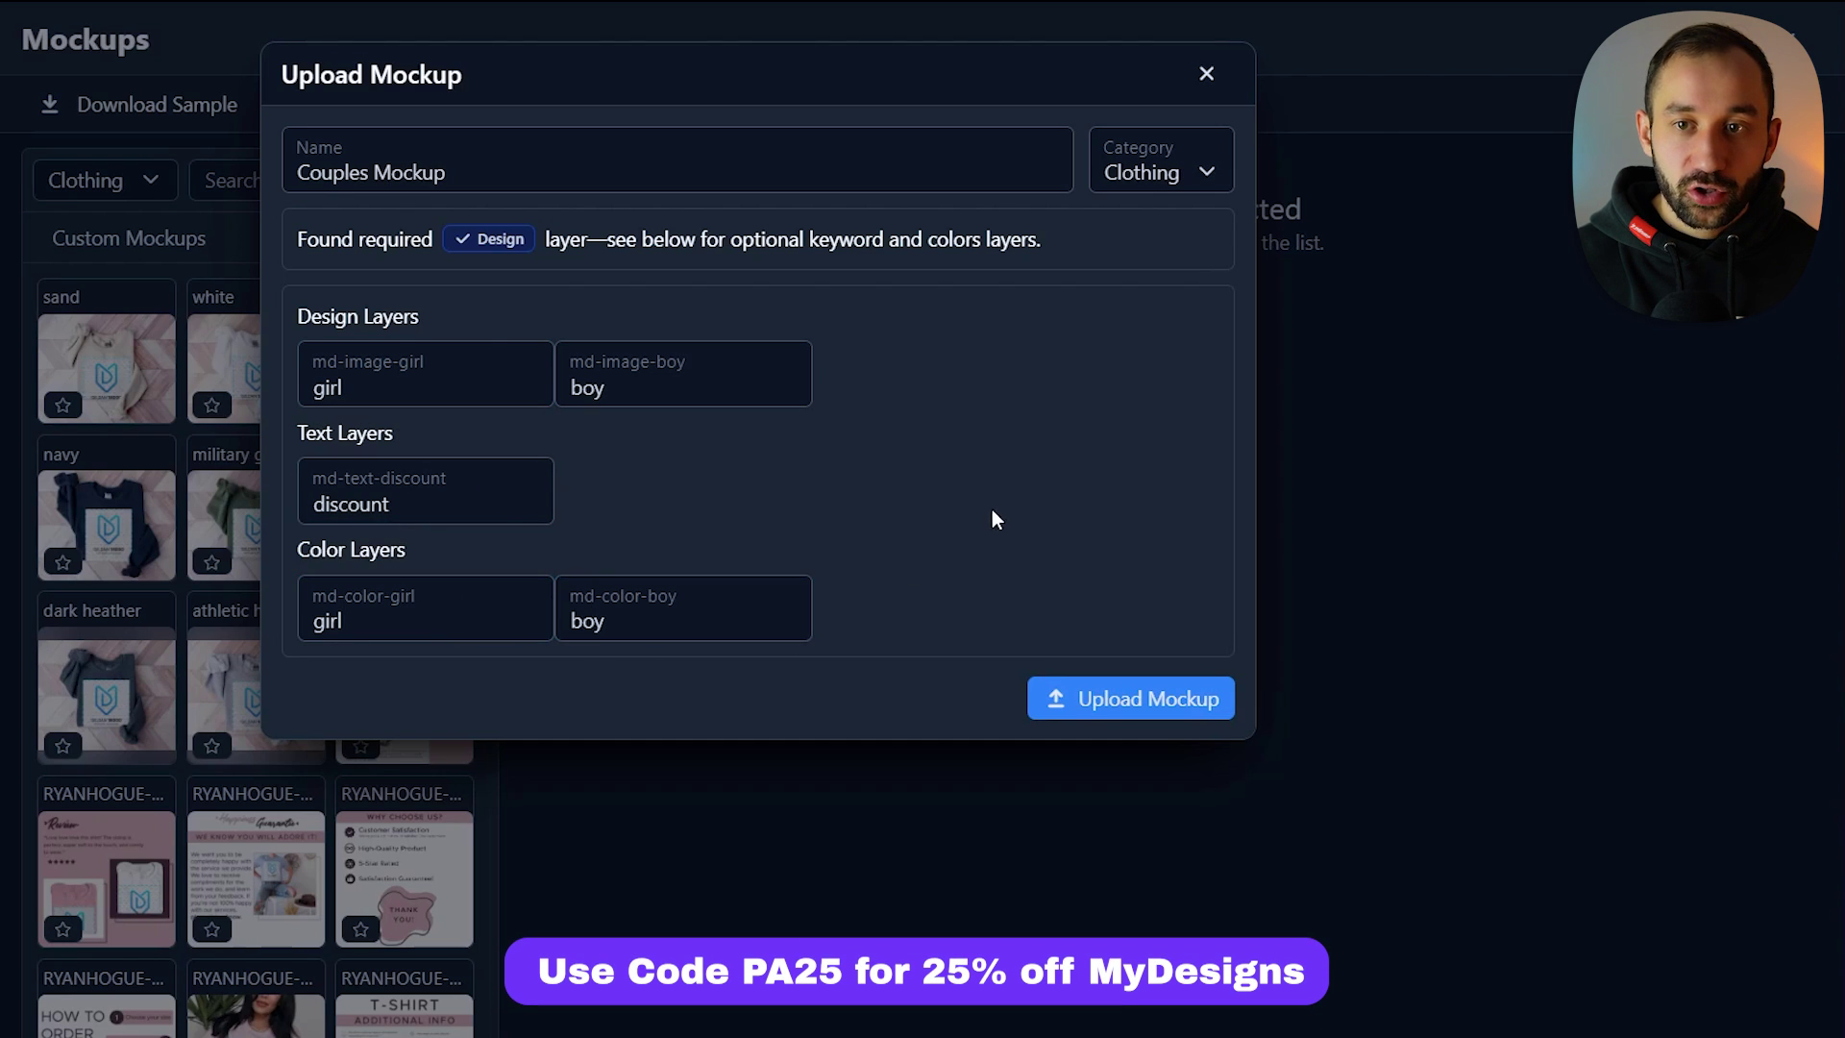
pyautogui.click(1190, 176)
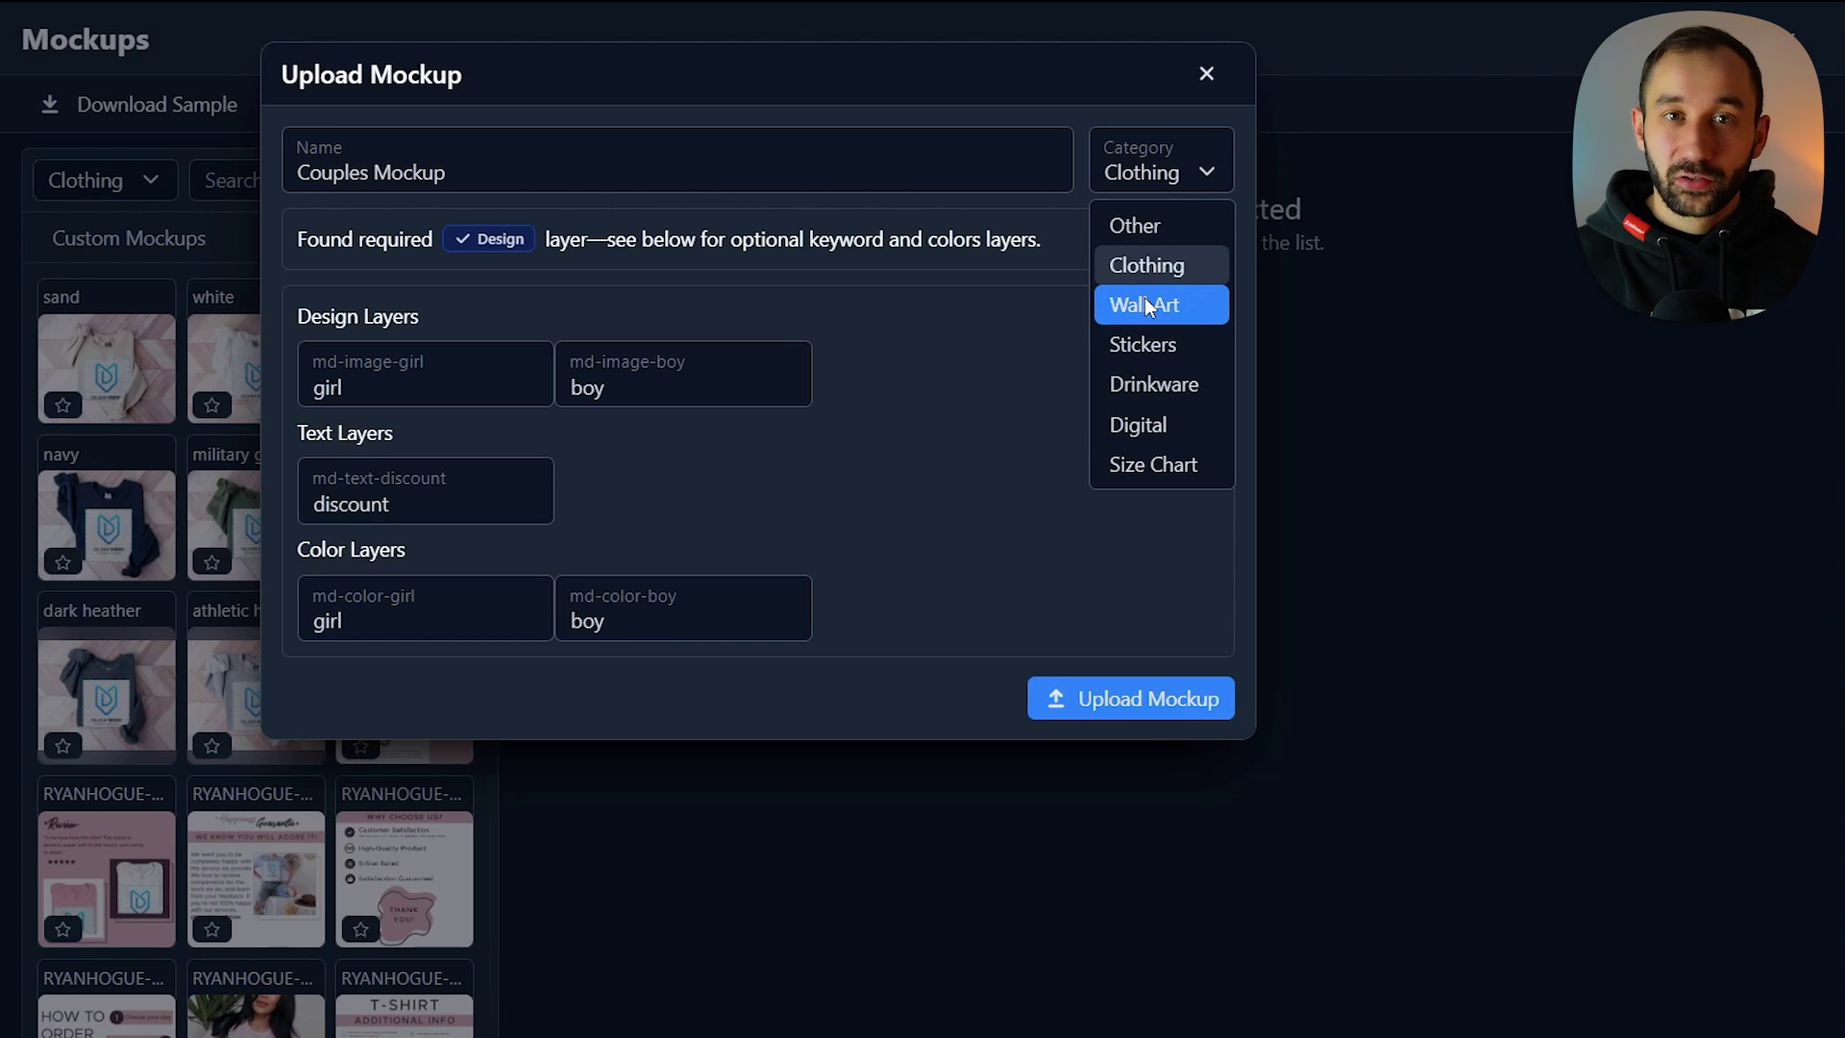
pyautogui.click(965, 699)
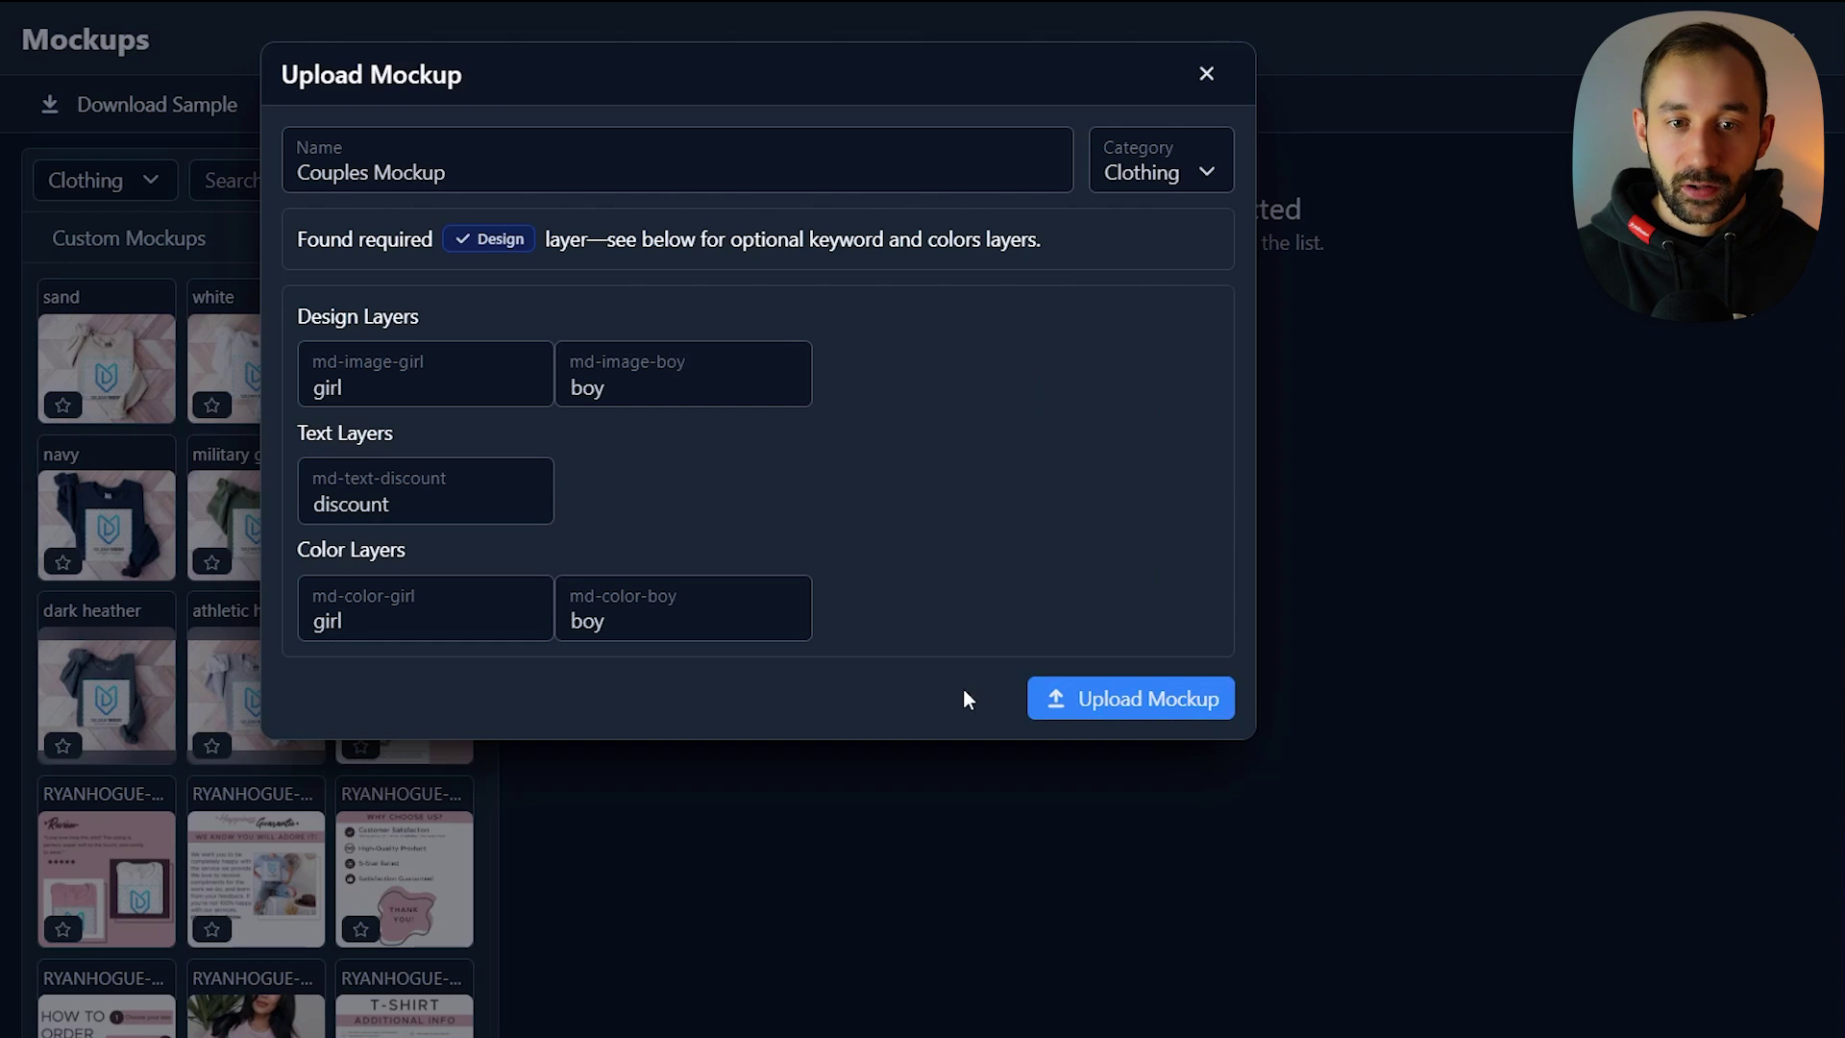
pyautogui.click(1208, 713)
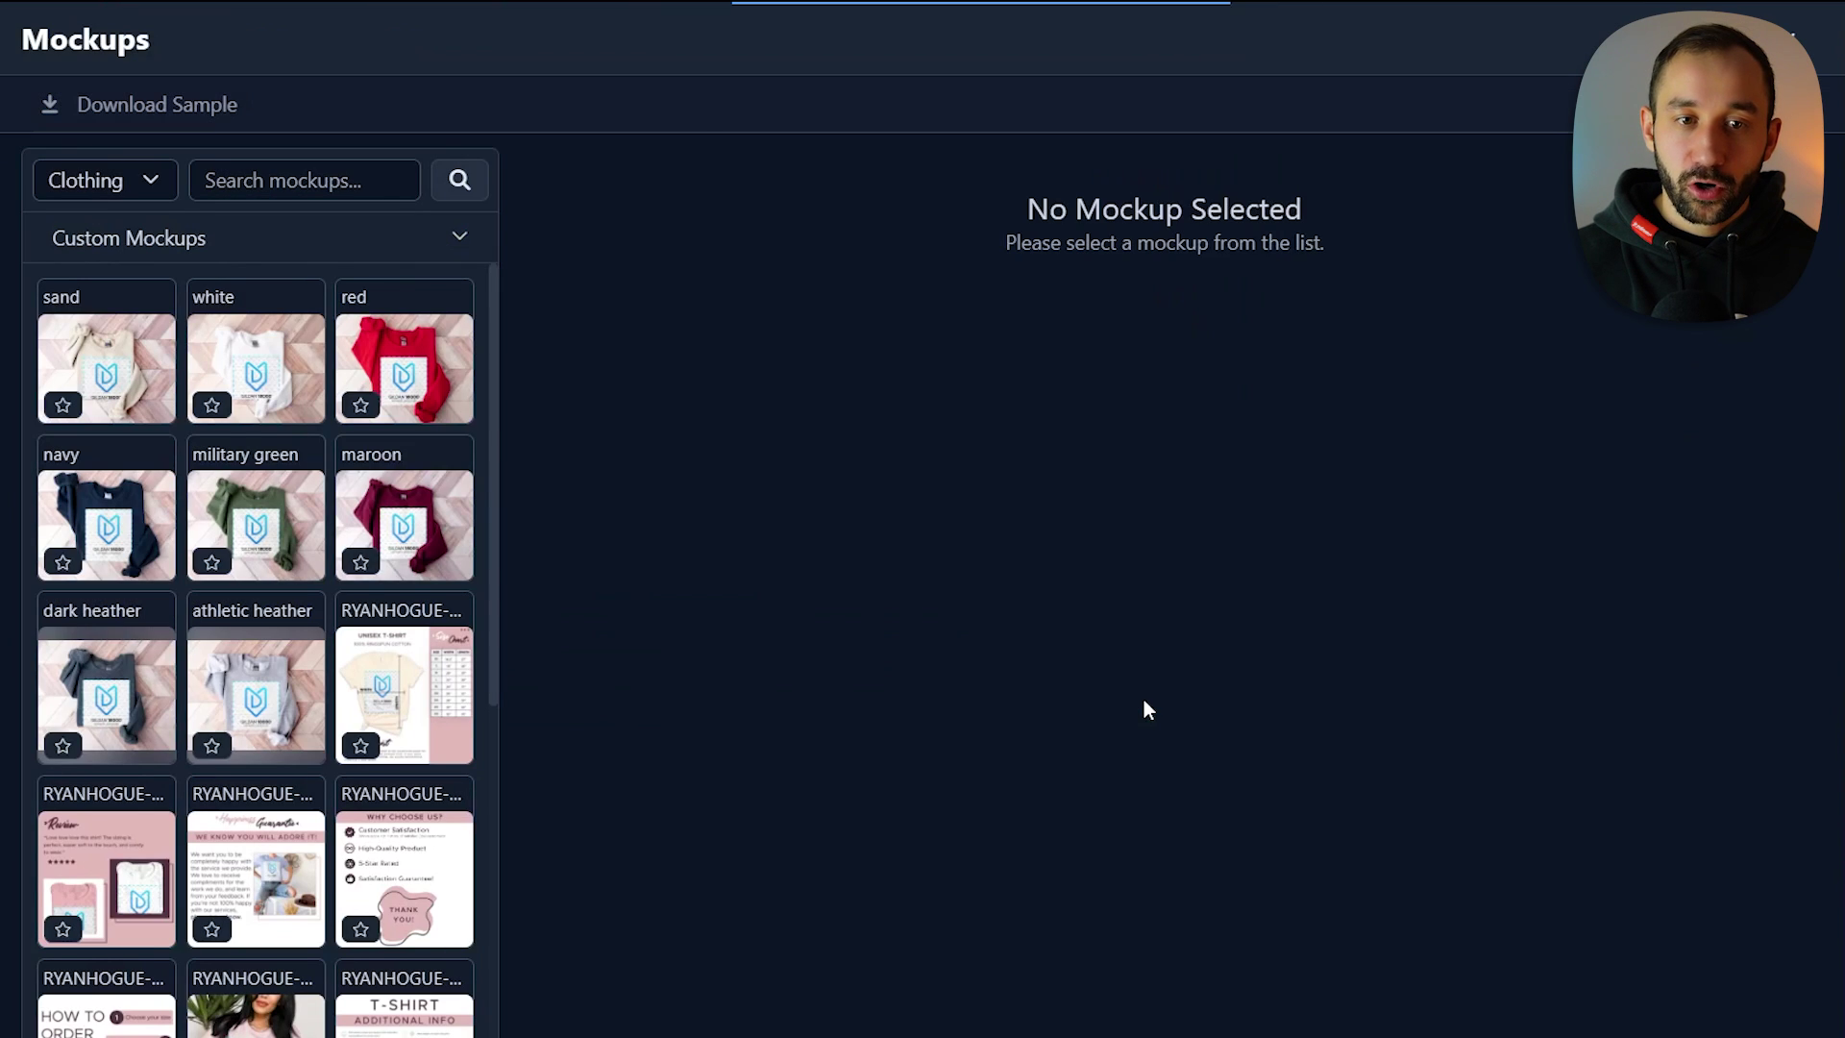
# - Open the Couples Matching Design listings, preview the boy designs and inspect the template's file slots
pyautogui.click(206, 328)
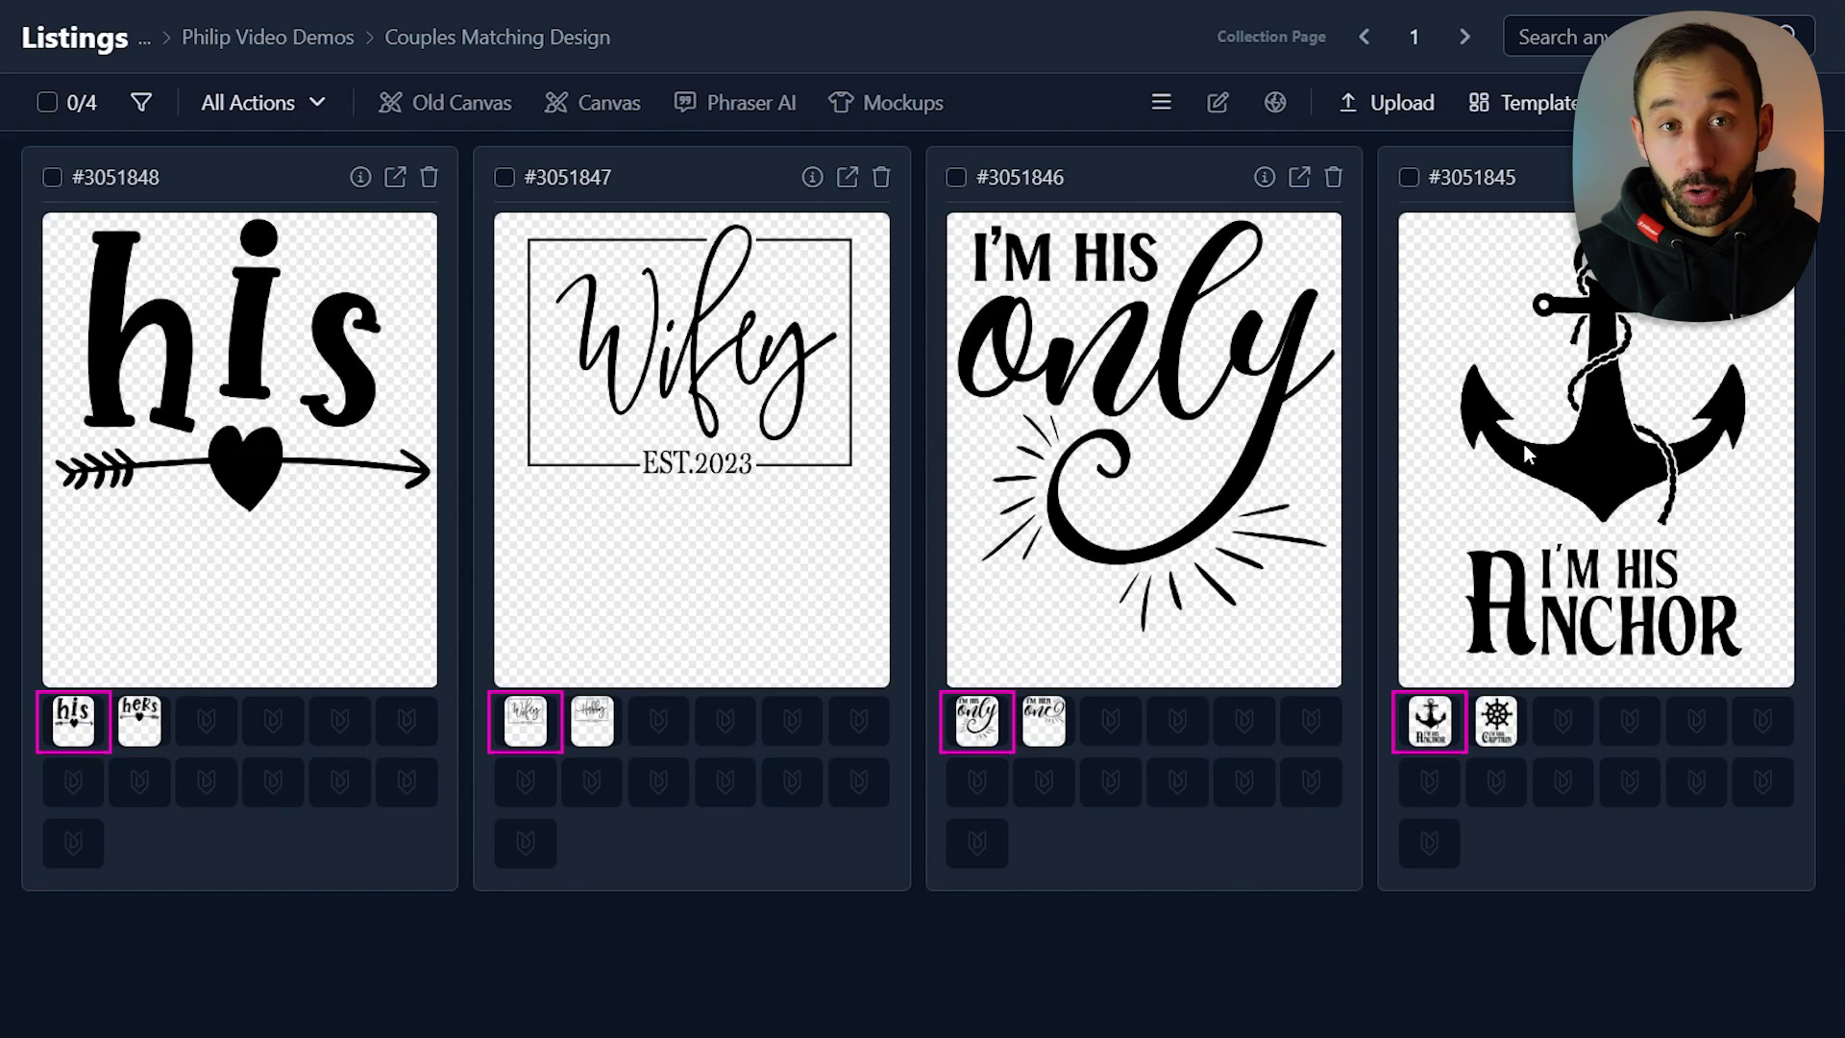
pyautogui.click(146, 730)
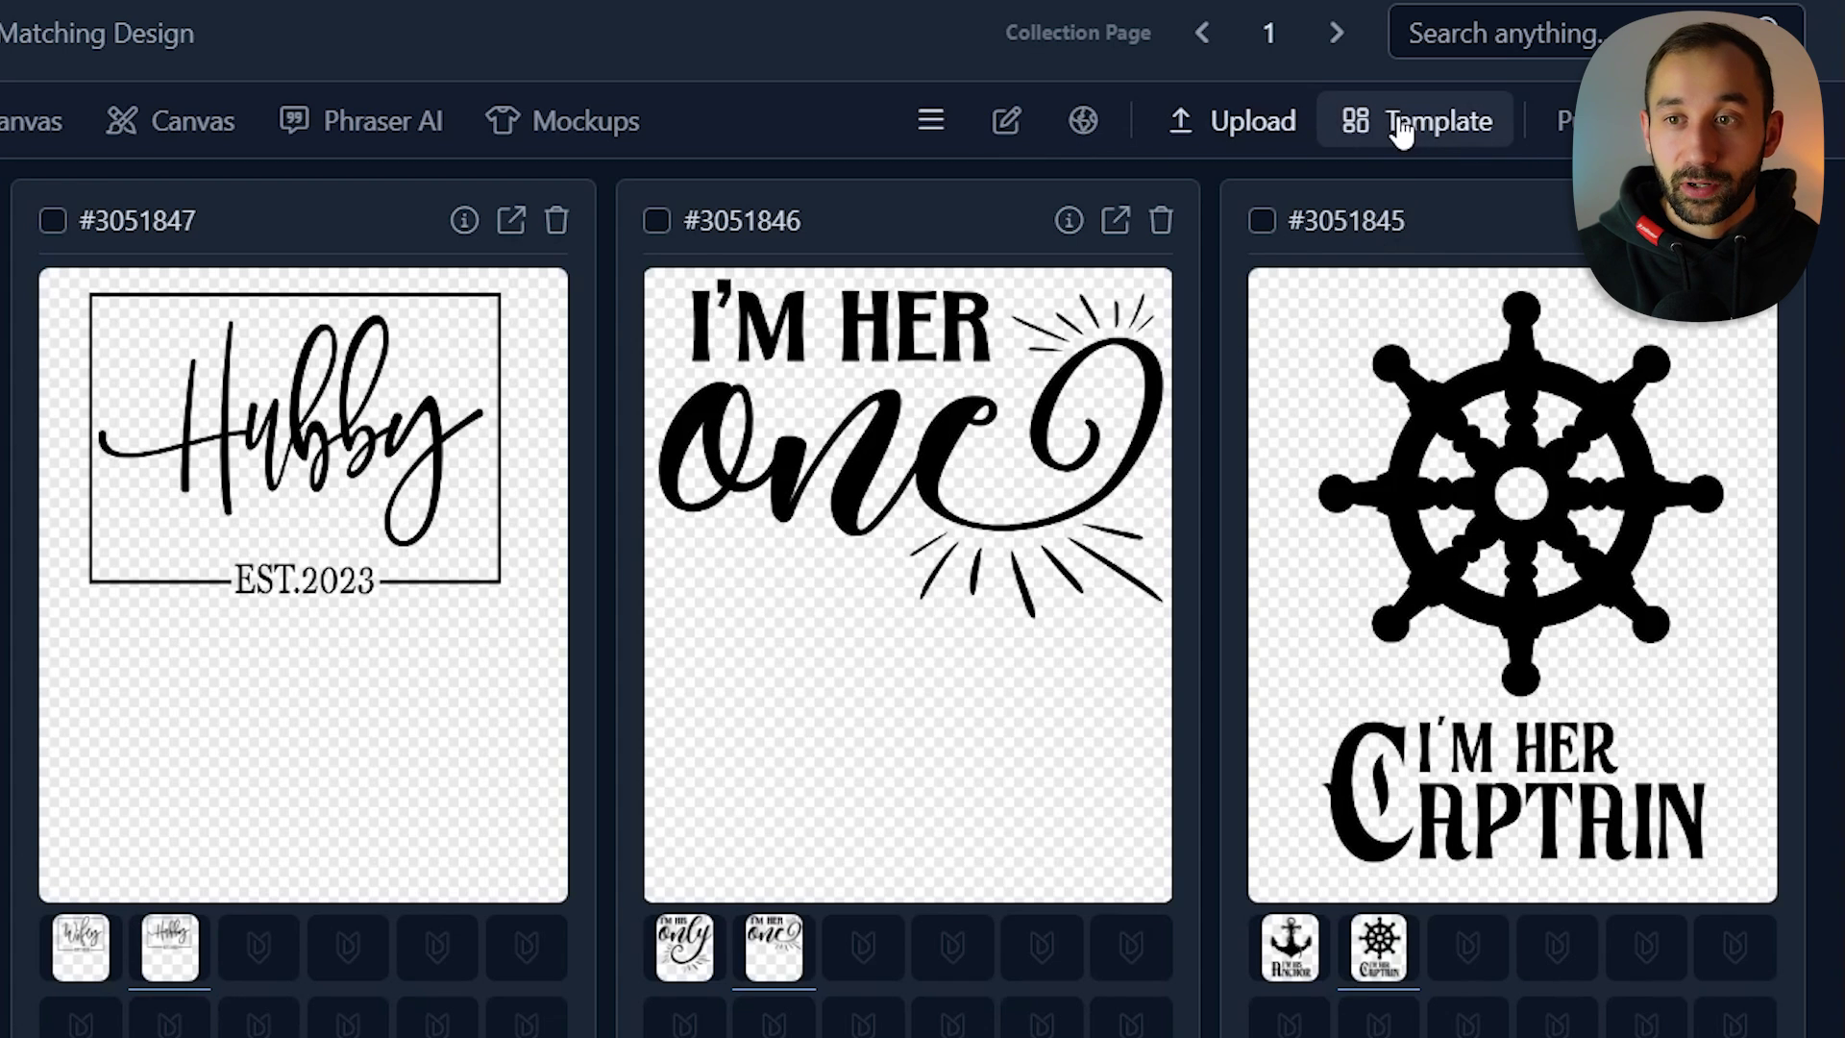
pyautogui.click(1419, 129)
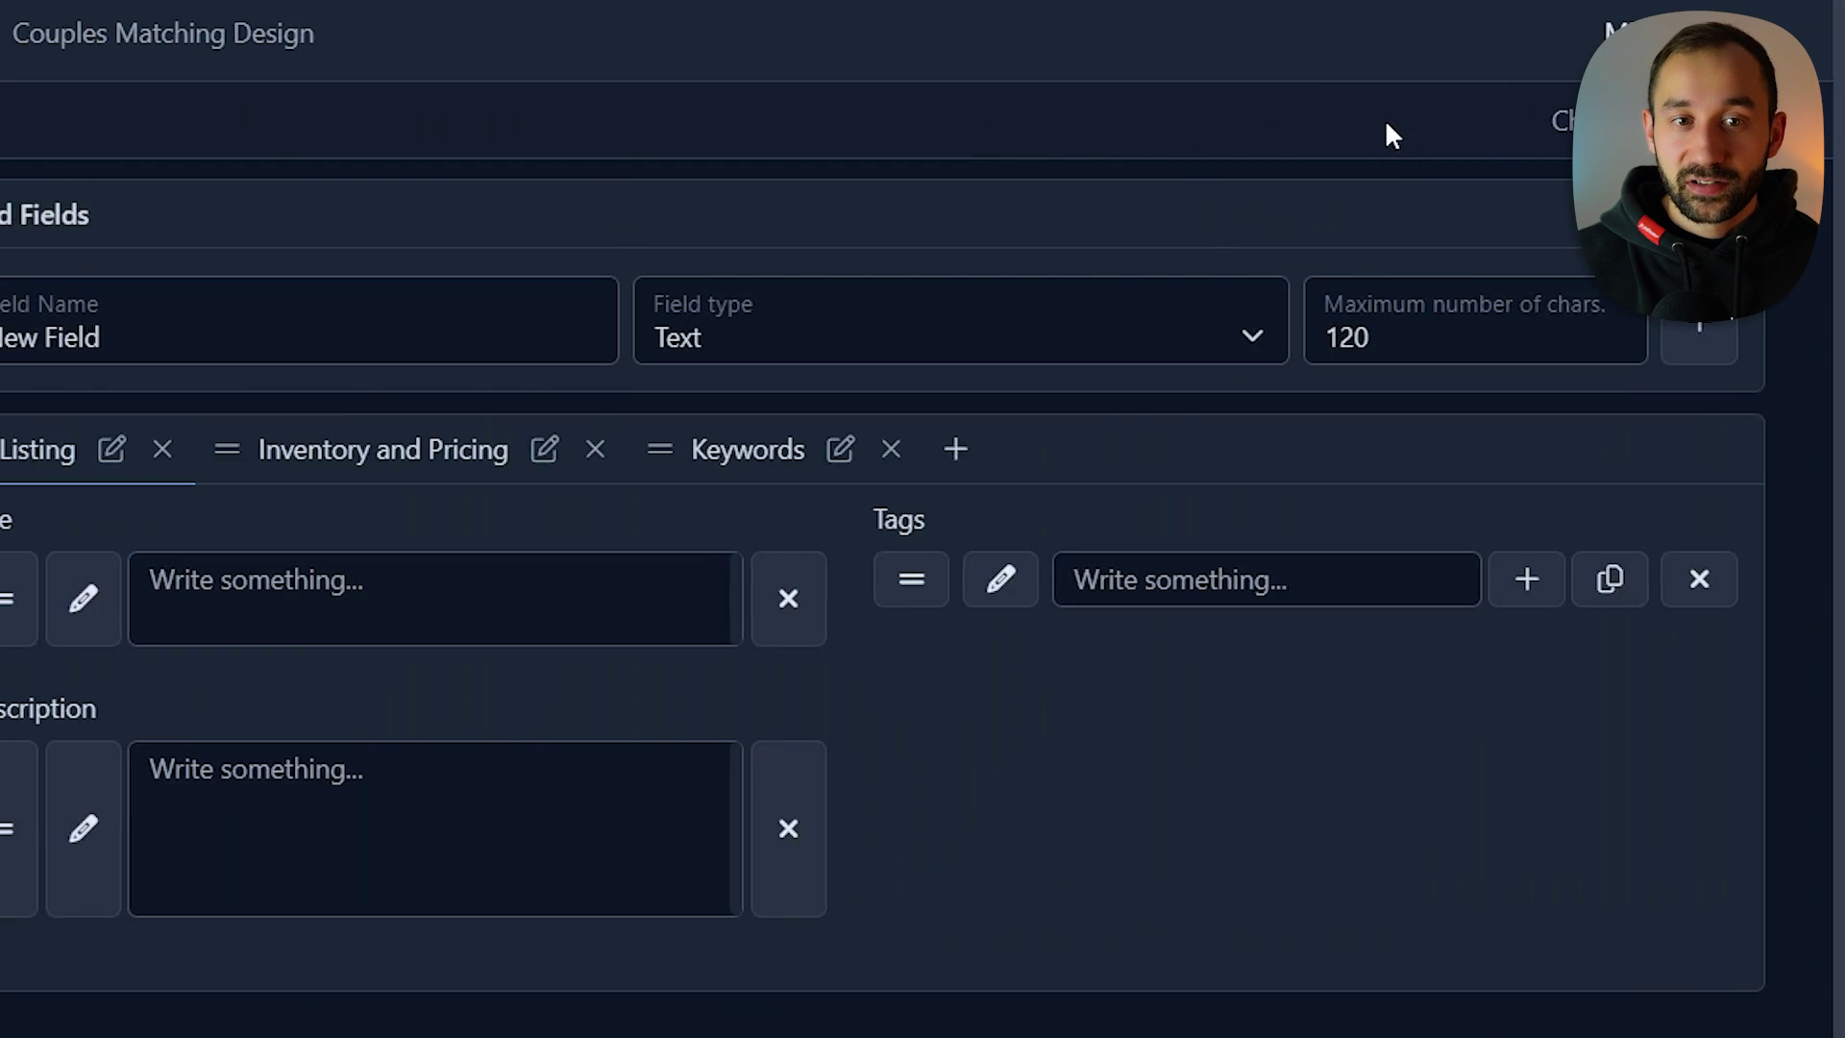
pyautogui.click(0, 368)
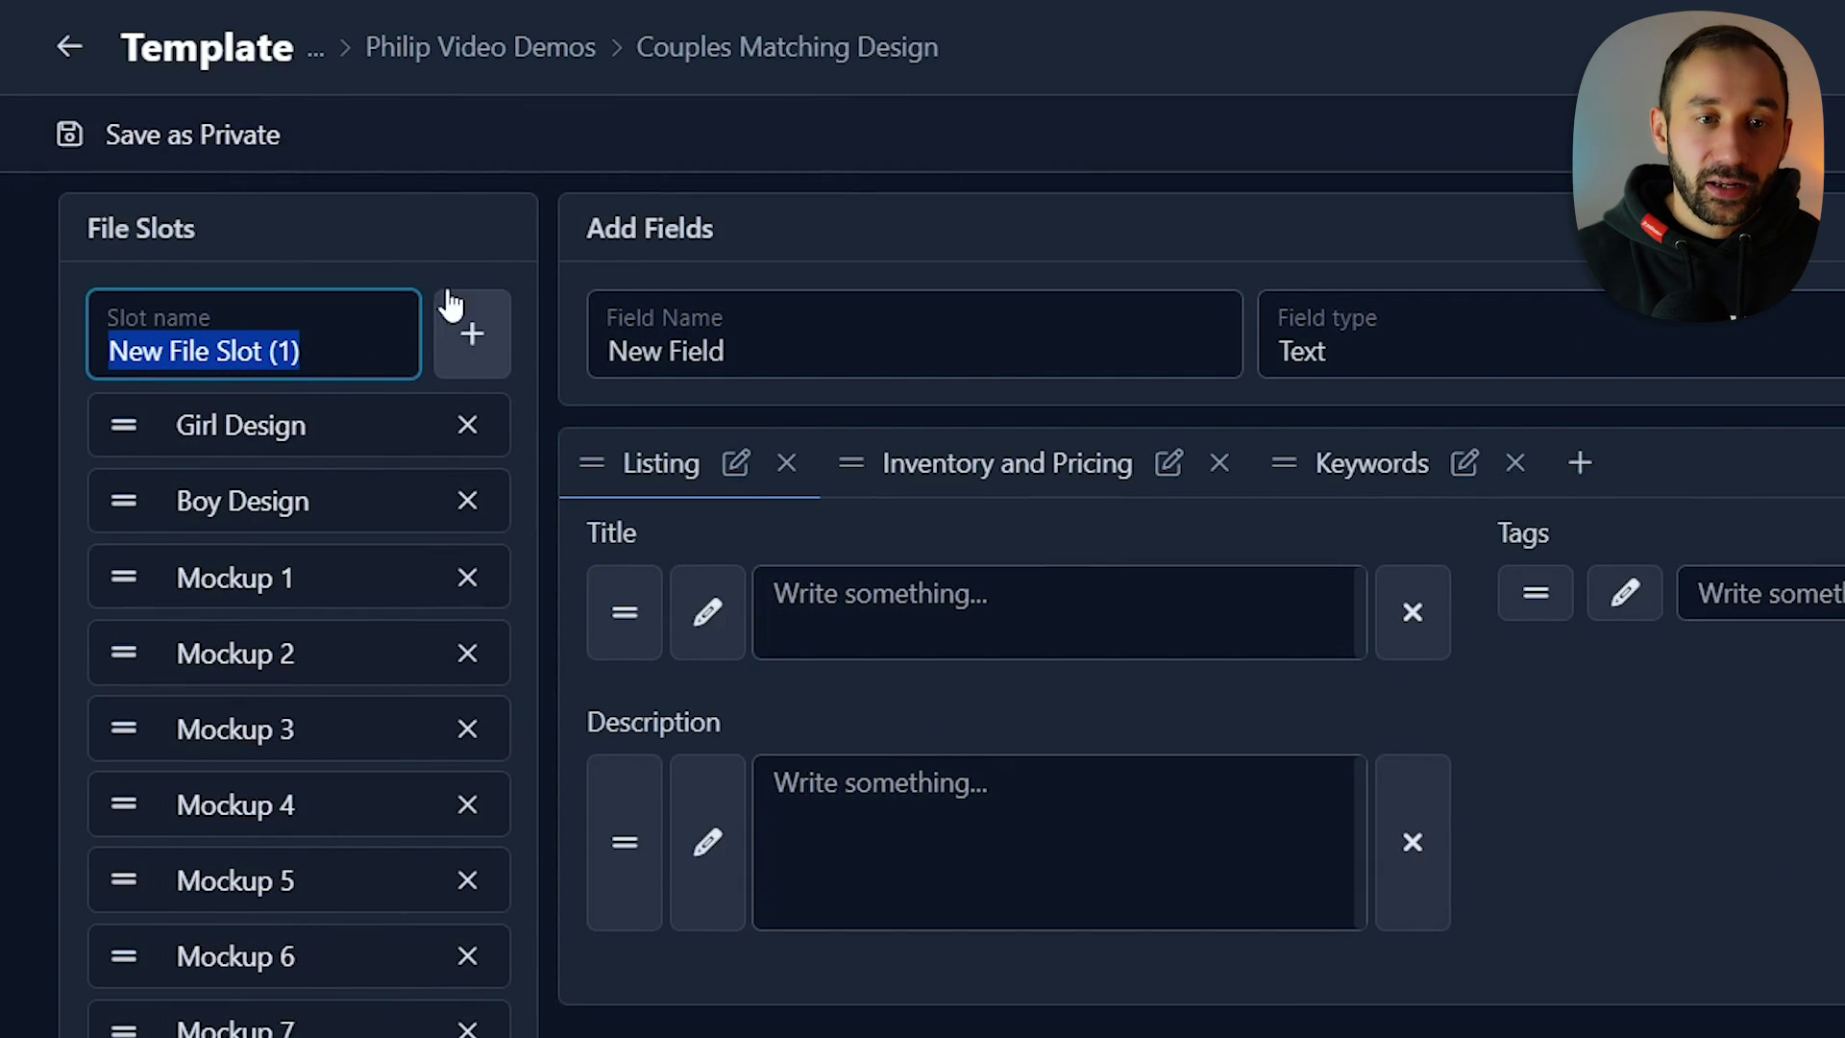
pyautogui.click(424, 240)
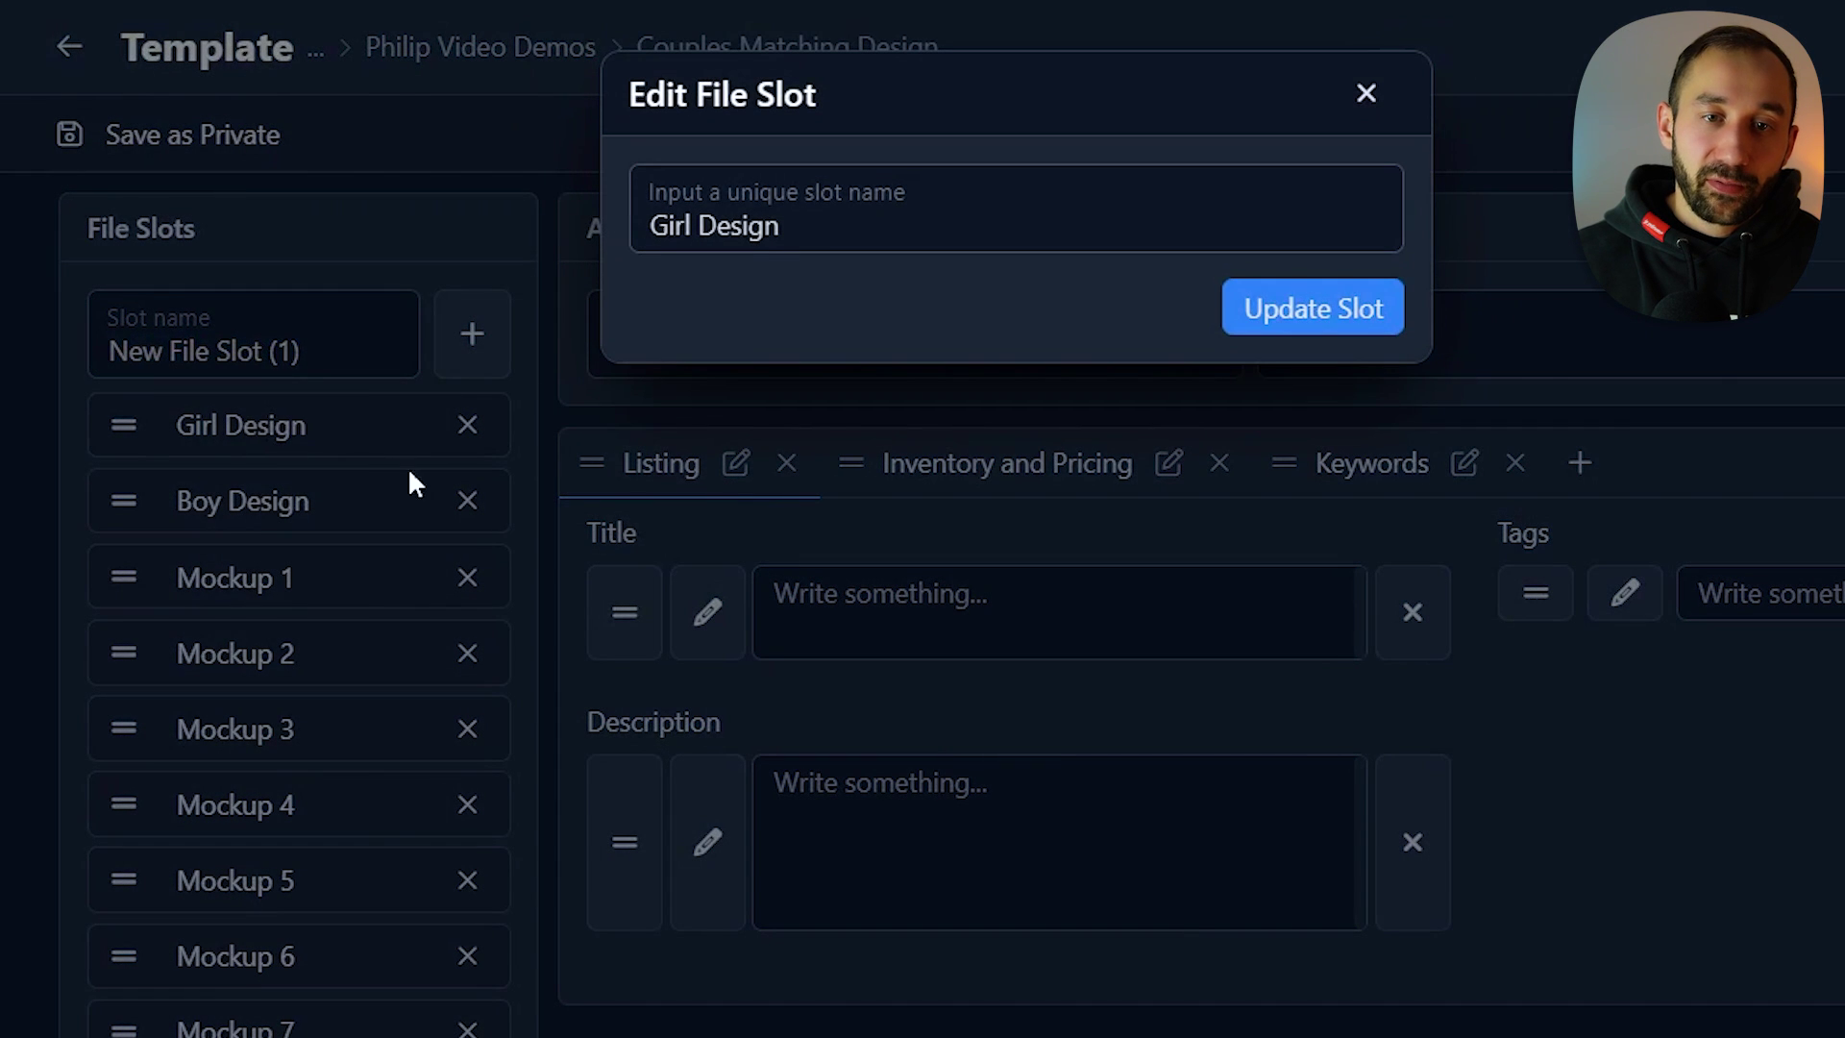
pyautogui.click(1366, 93)
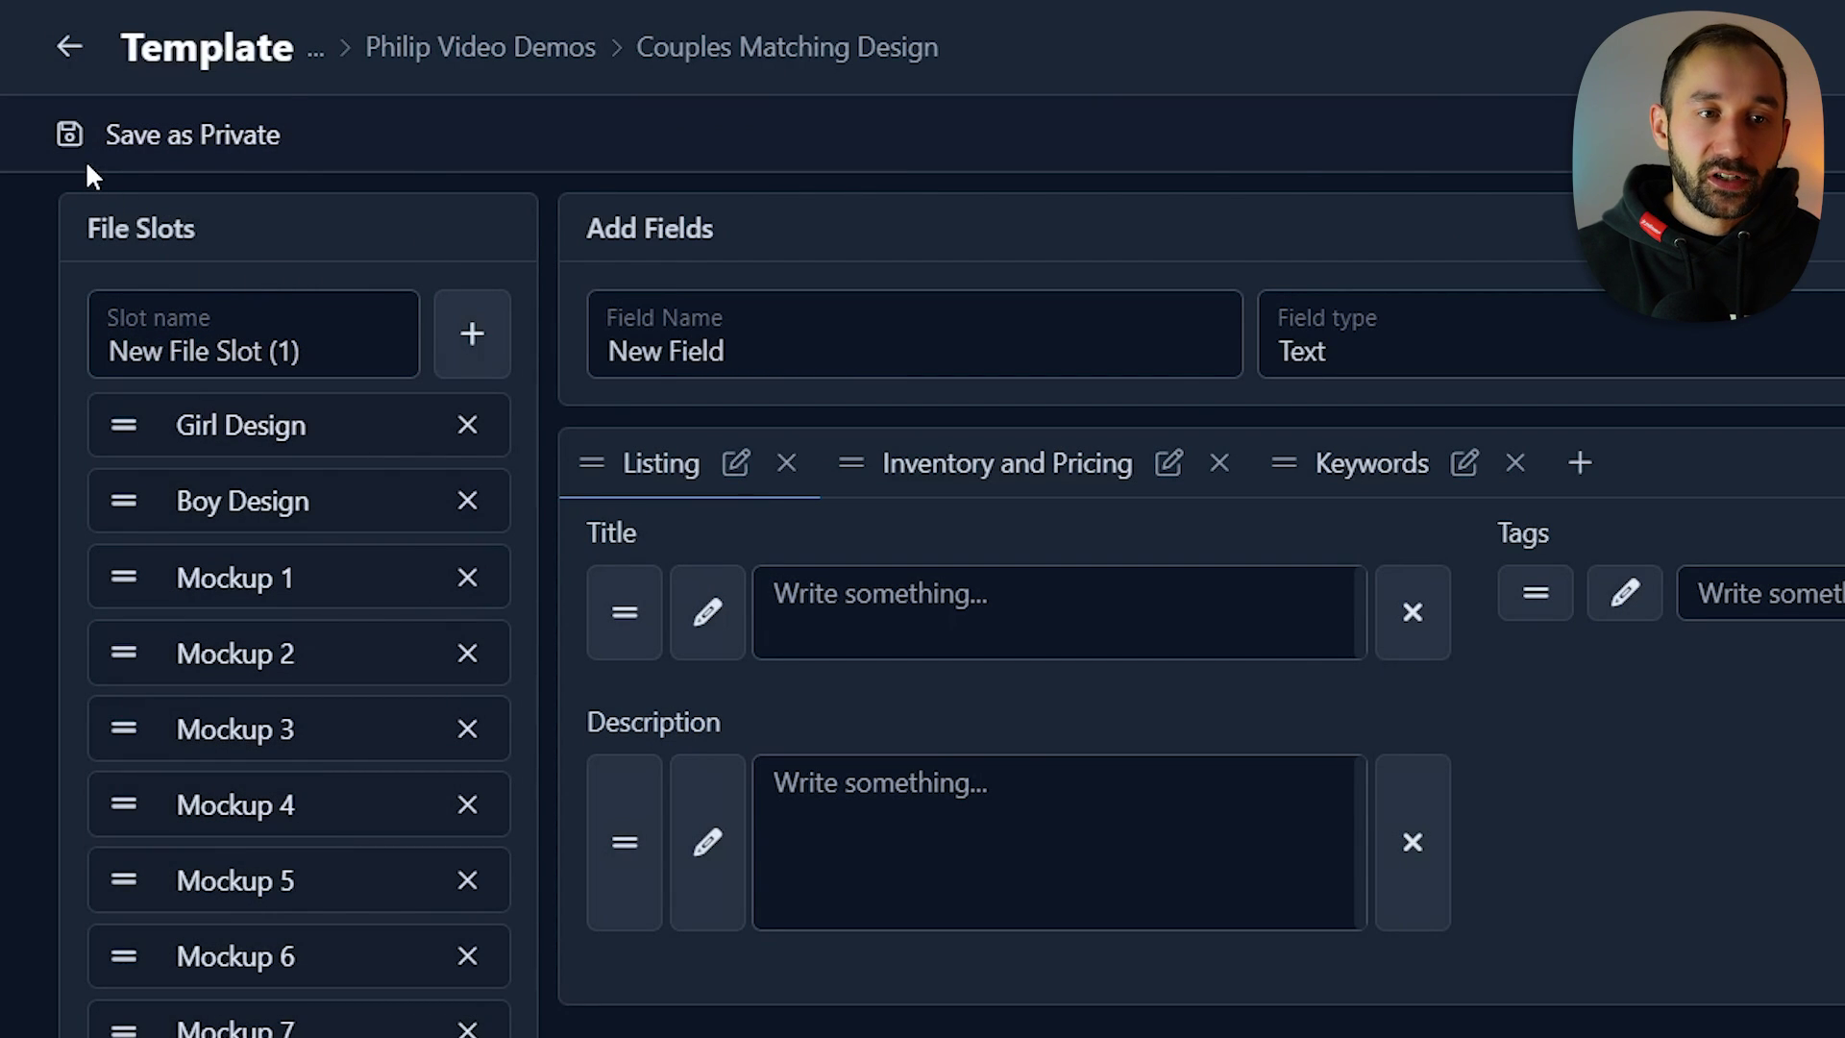
pyautogui.click(68, 48)
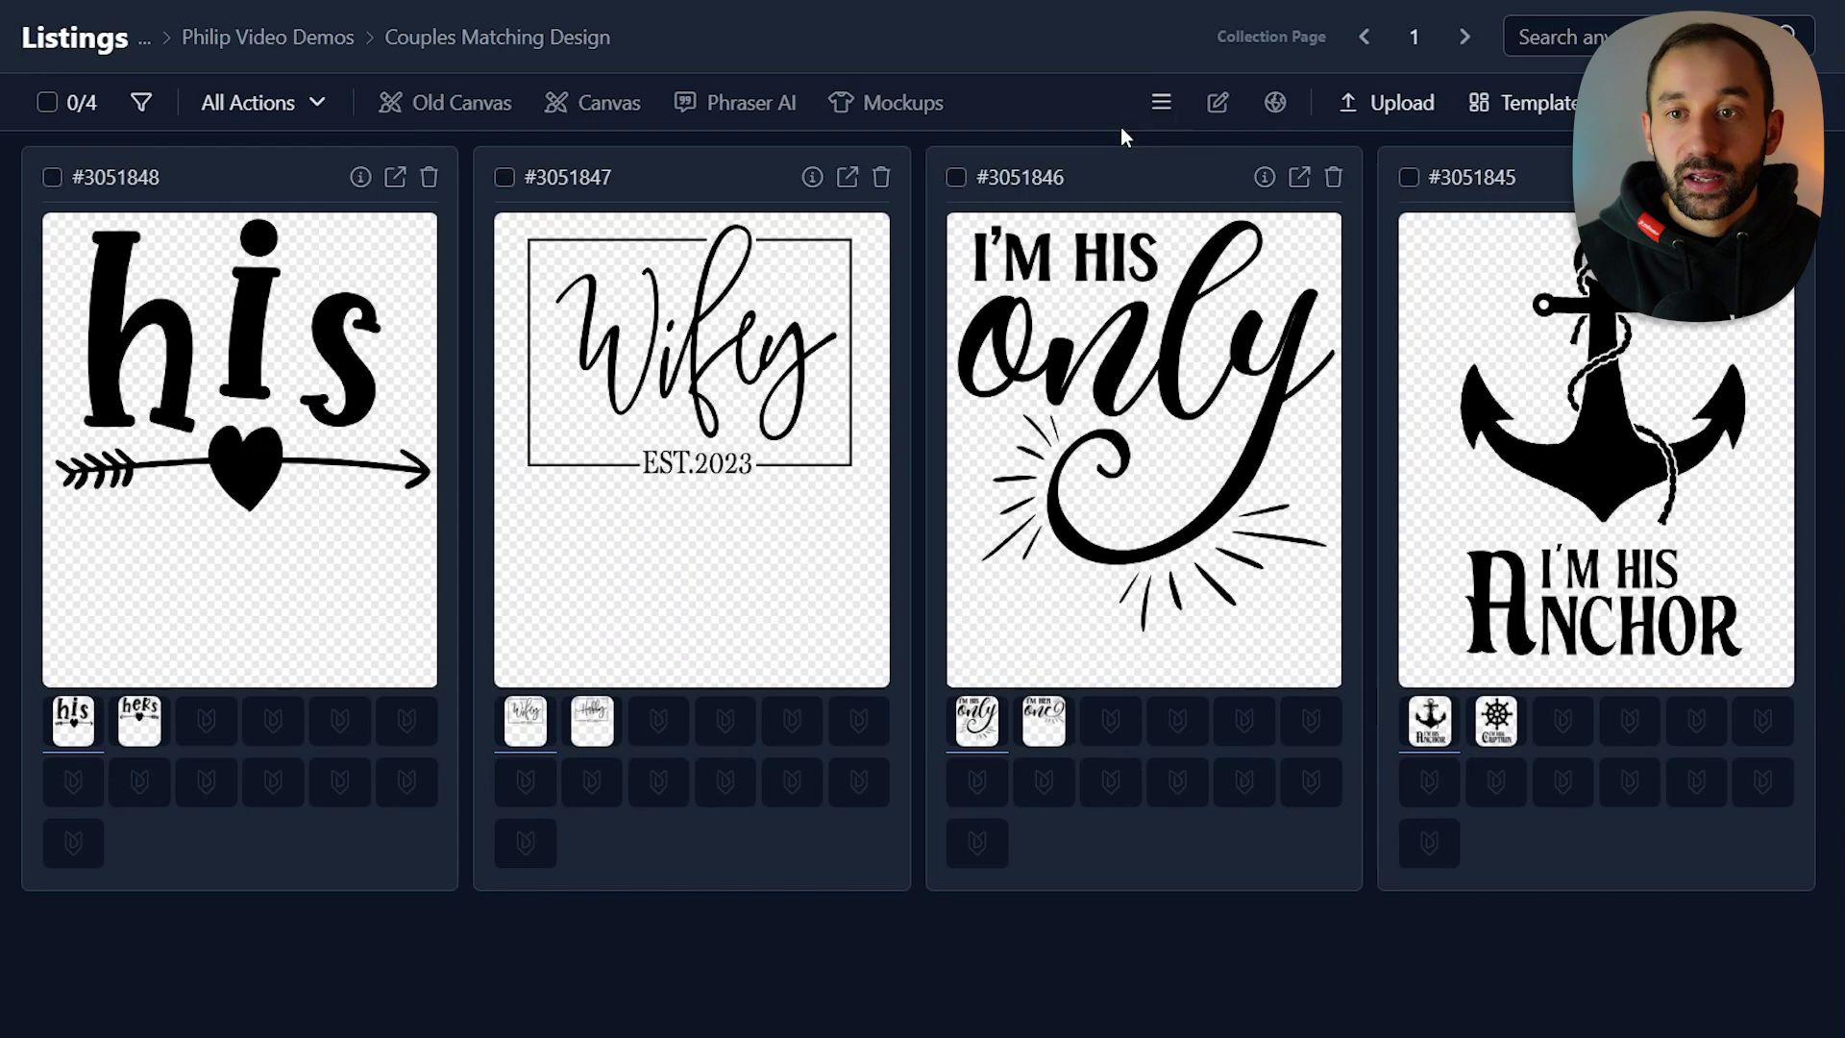
# - Review the listings' Keywords and Discount fields, then switch the four listings to grid view
pyautogui.click(1162, 107)
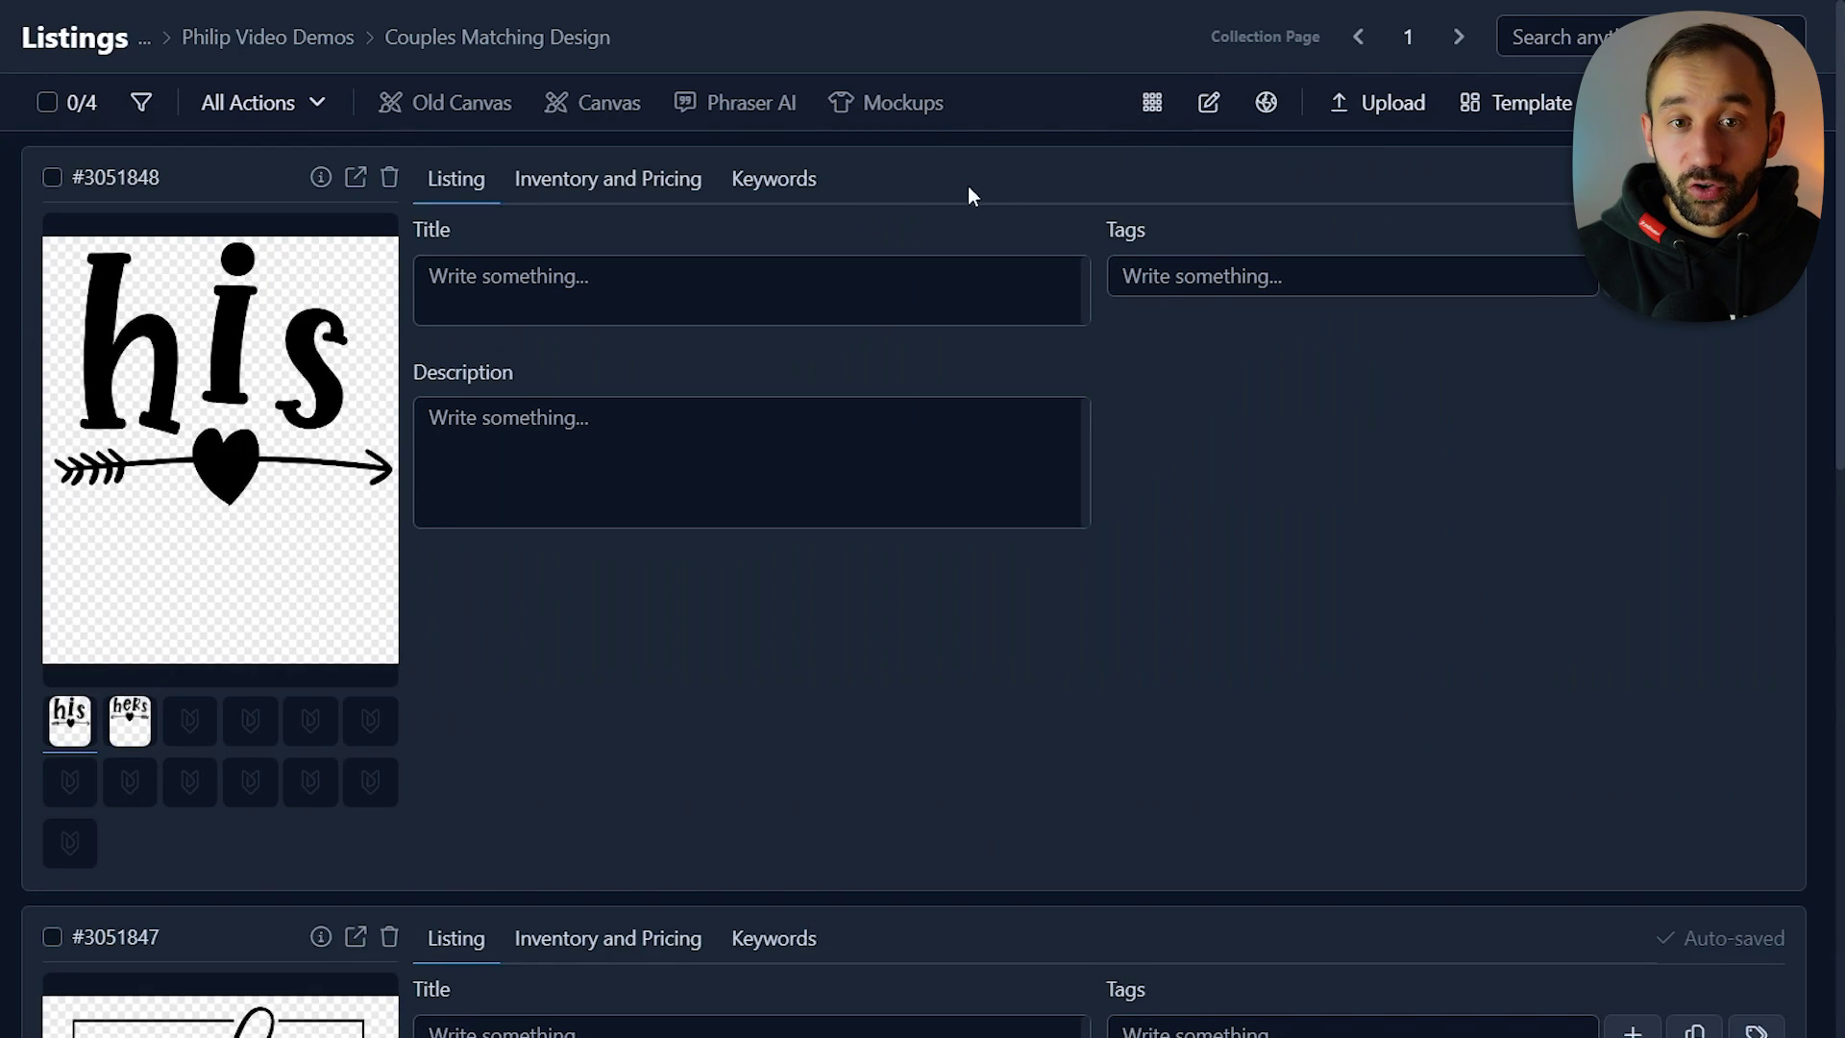
pyautogui.click(790, 183)
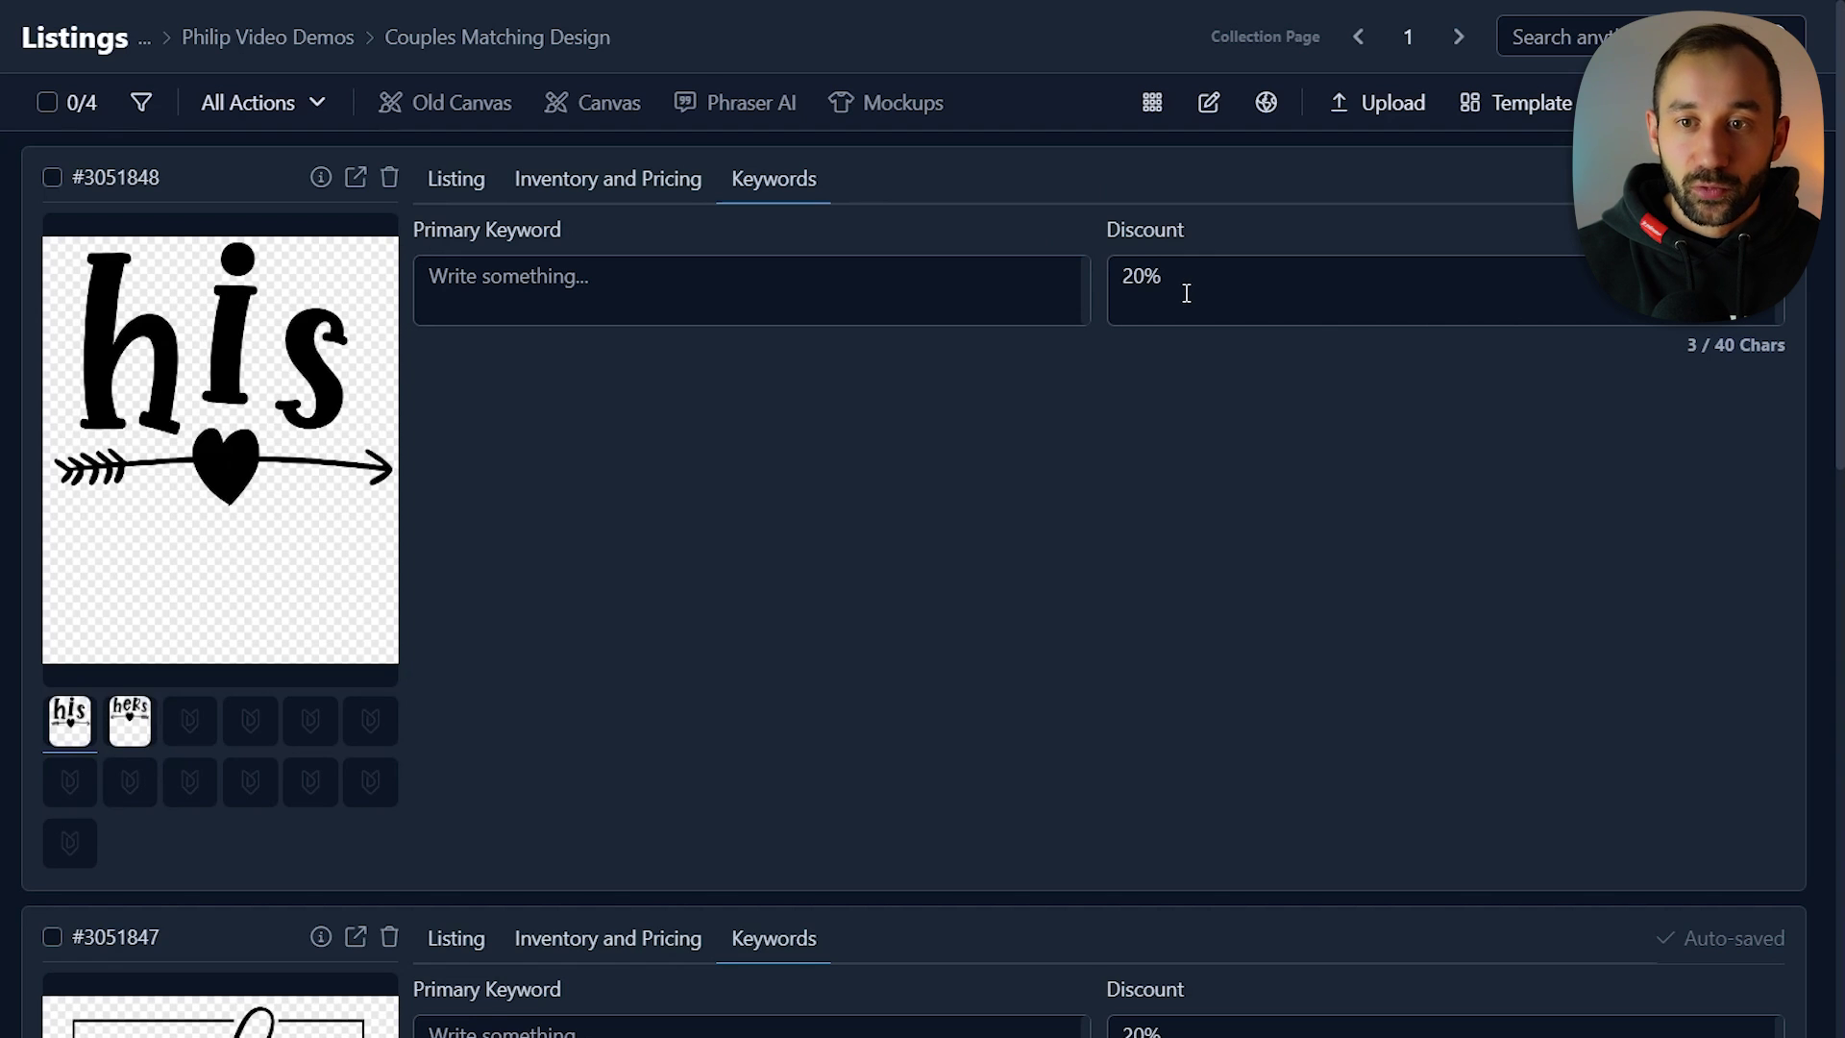
pyautogui.scroll(-15, 1186, 293)
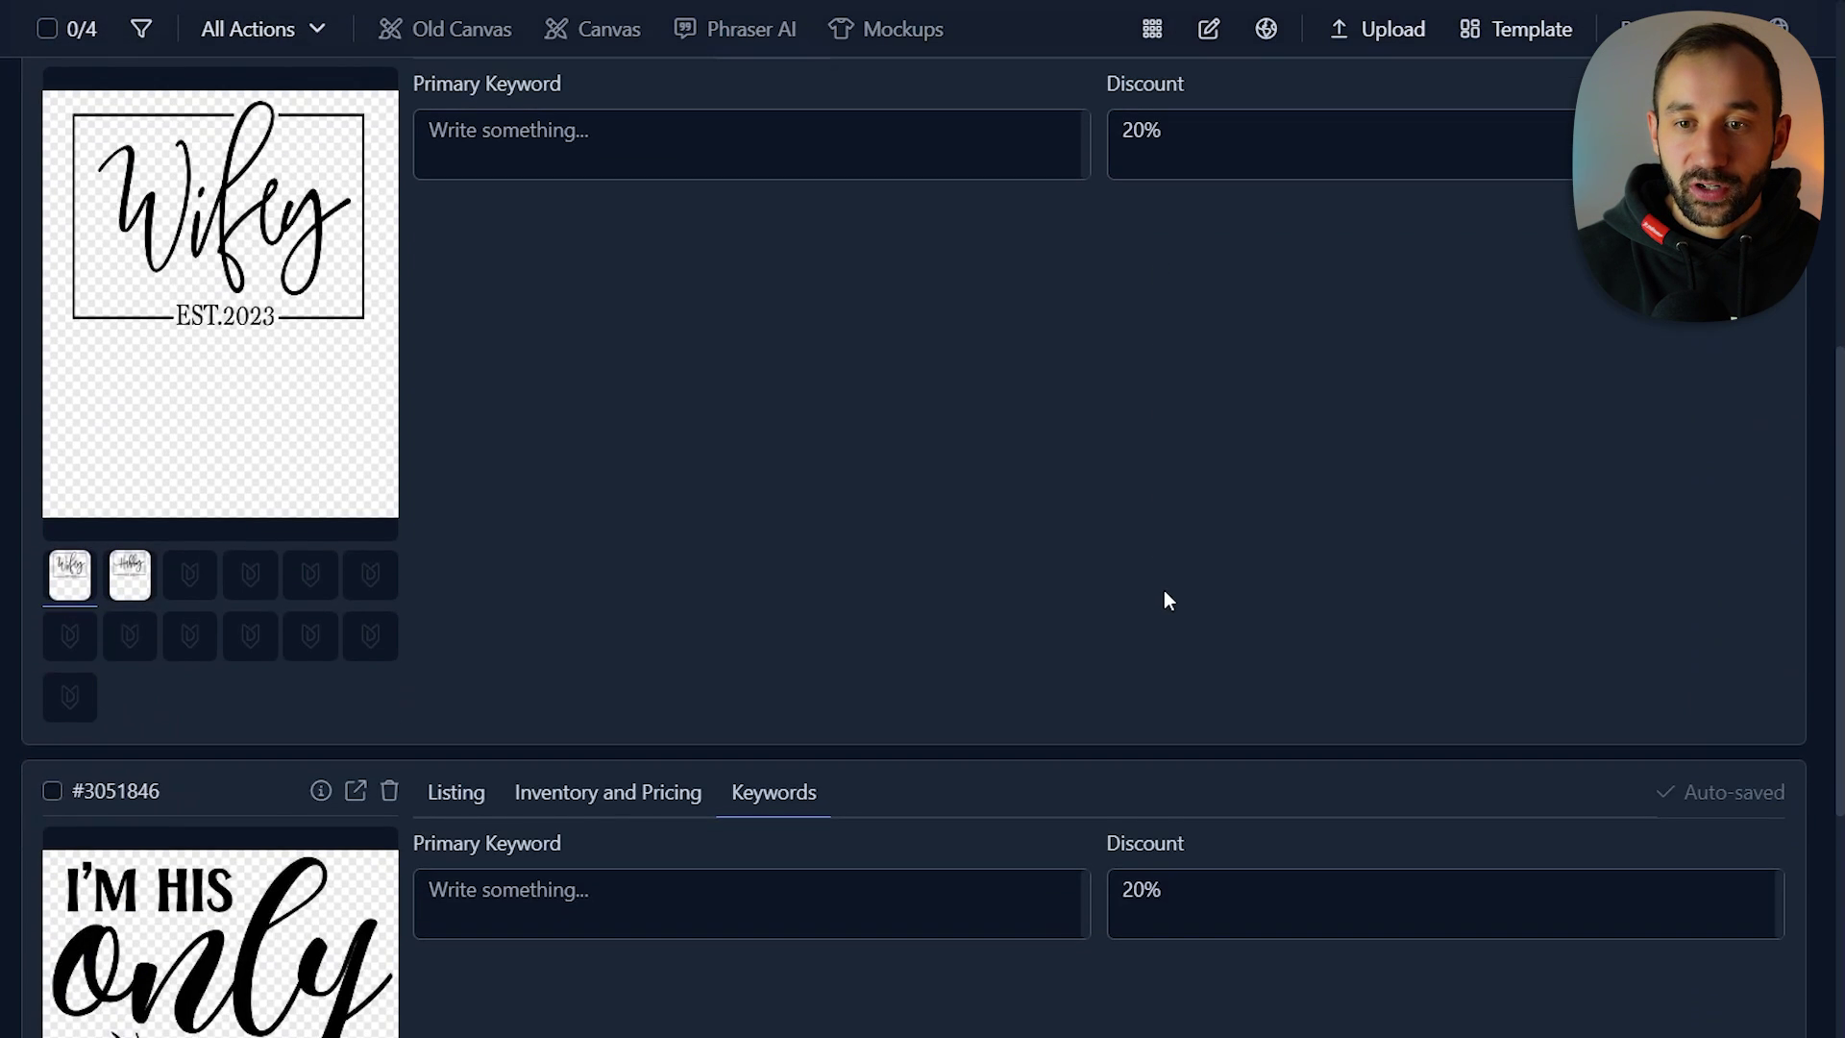
pyautogui.scroll(-5, 1173, 538)
pyautogui.scroll(7, 1182, 422)
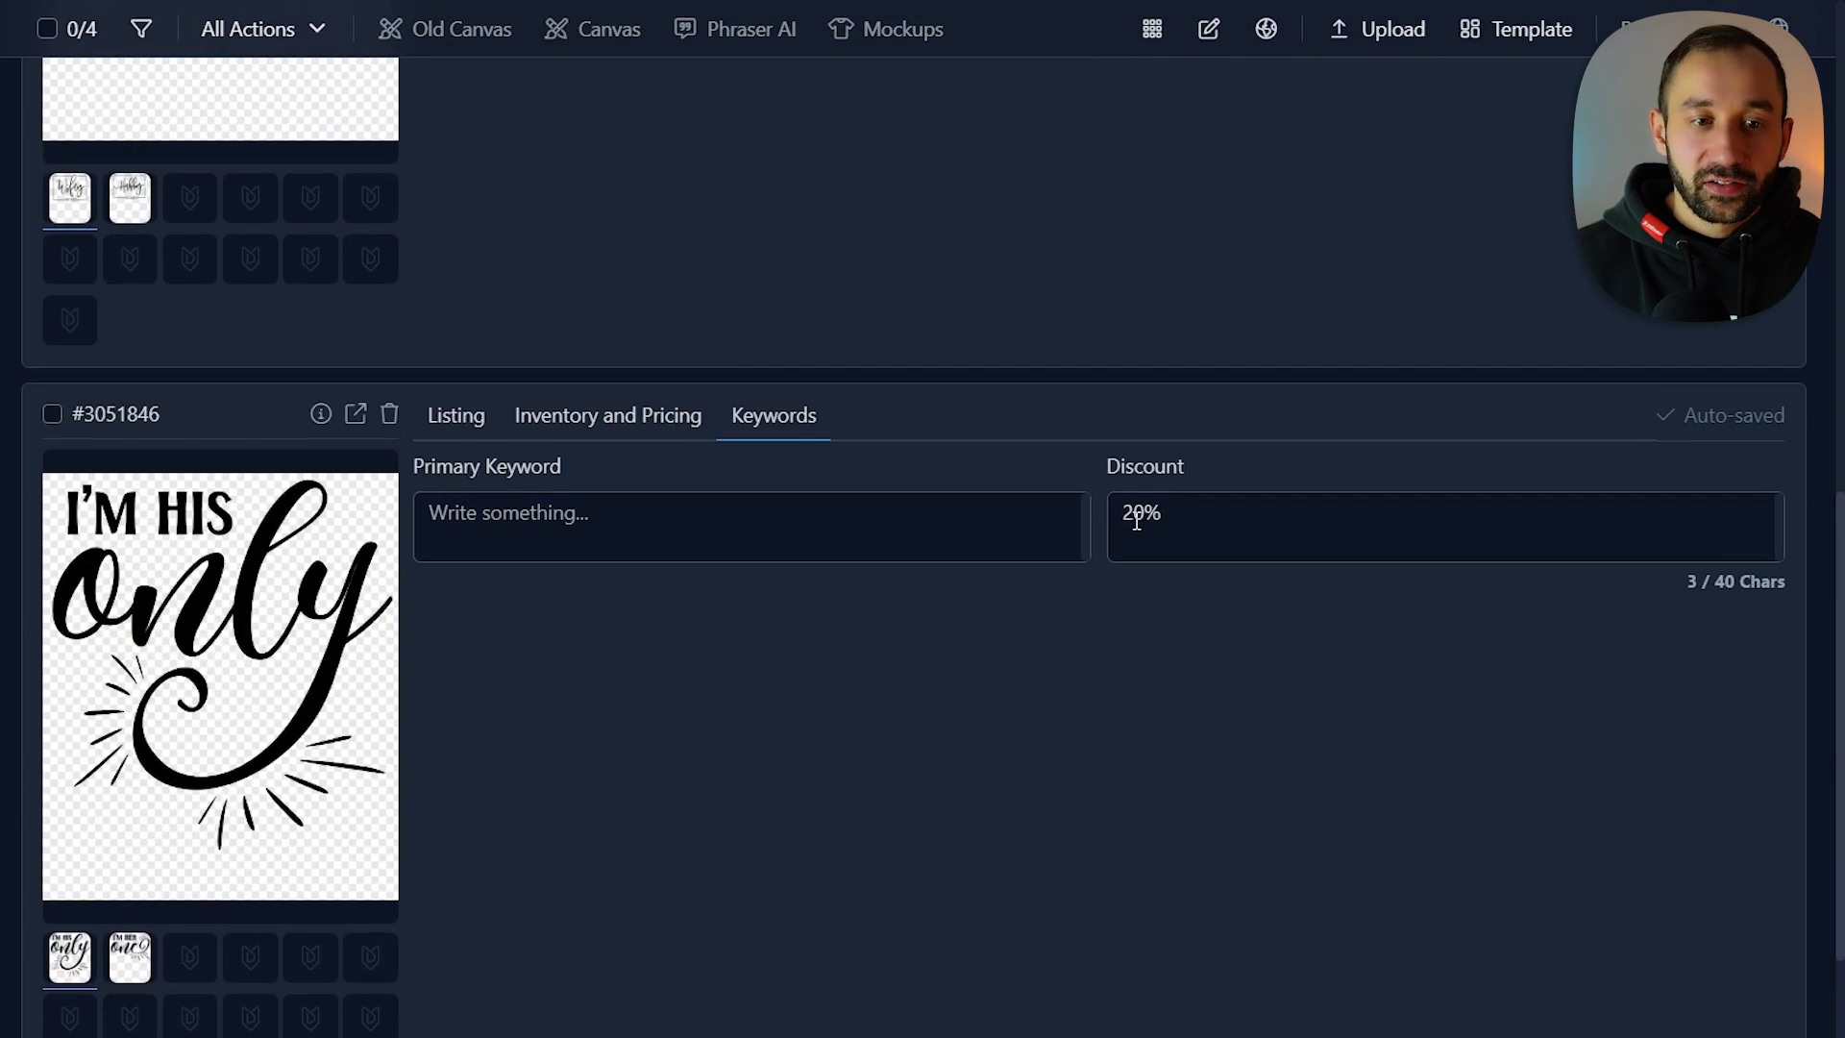
pyautogui.moveTo(1132, 517)
pyautogui.mouseDown()
pyautogui.moveTo(1101, 518)
pyautogui.moveTo(1132, 539)
pyautogui.mouseUp()
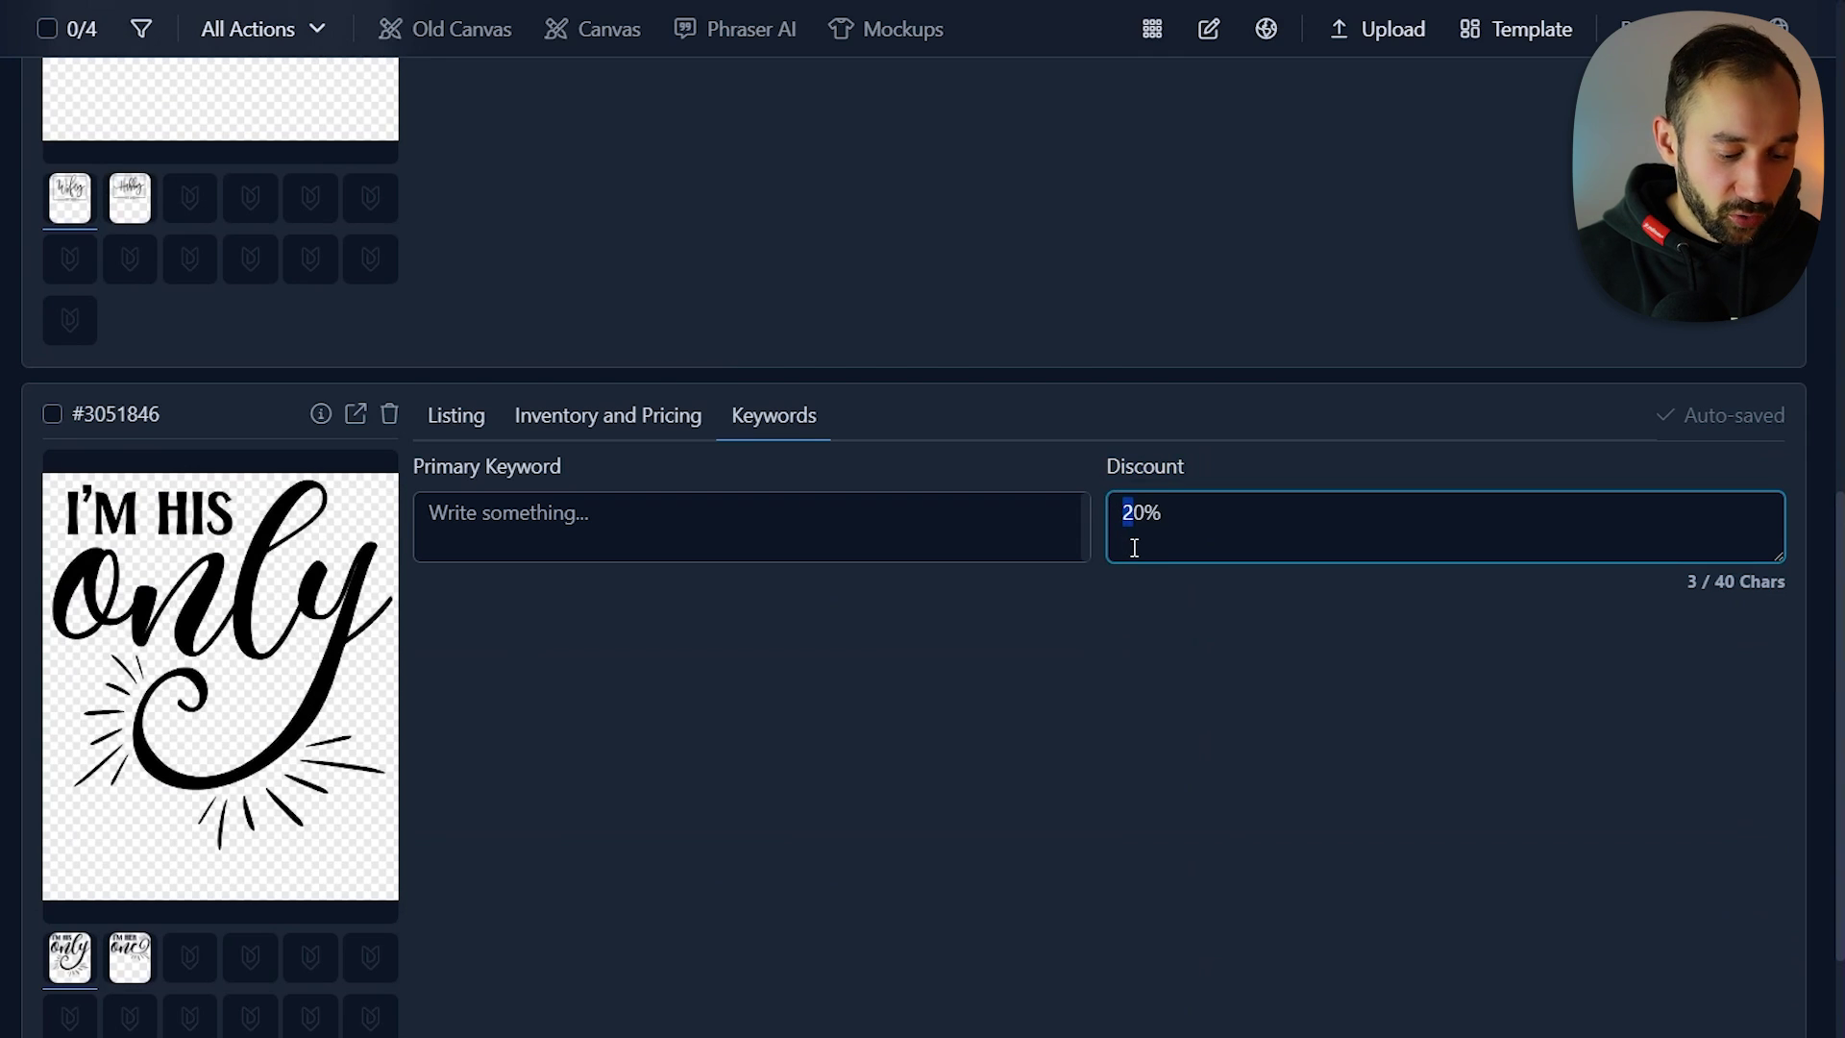
pyautogui.write('2')
pyautogui.scroll(12, 1186, 663)
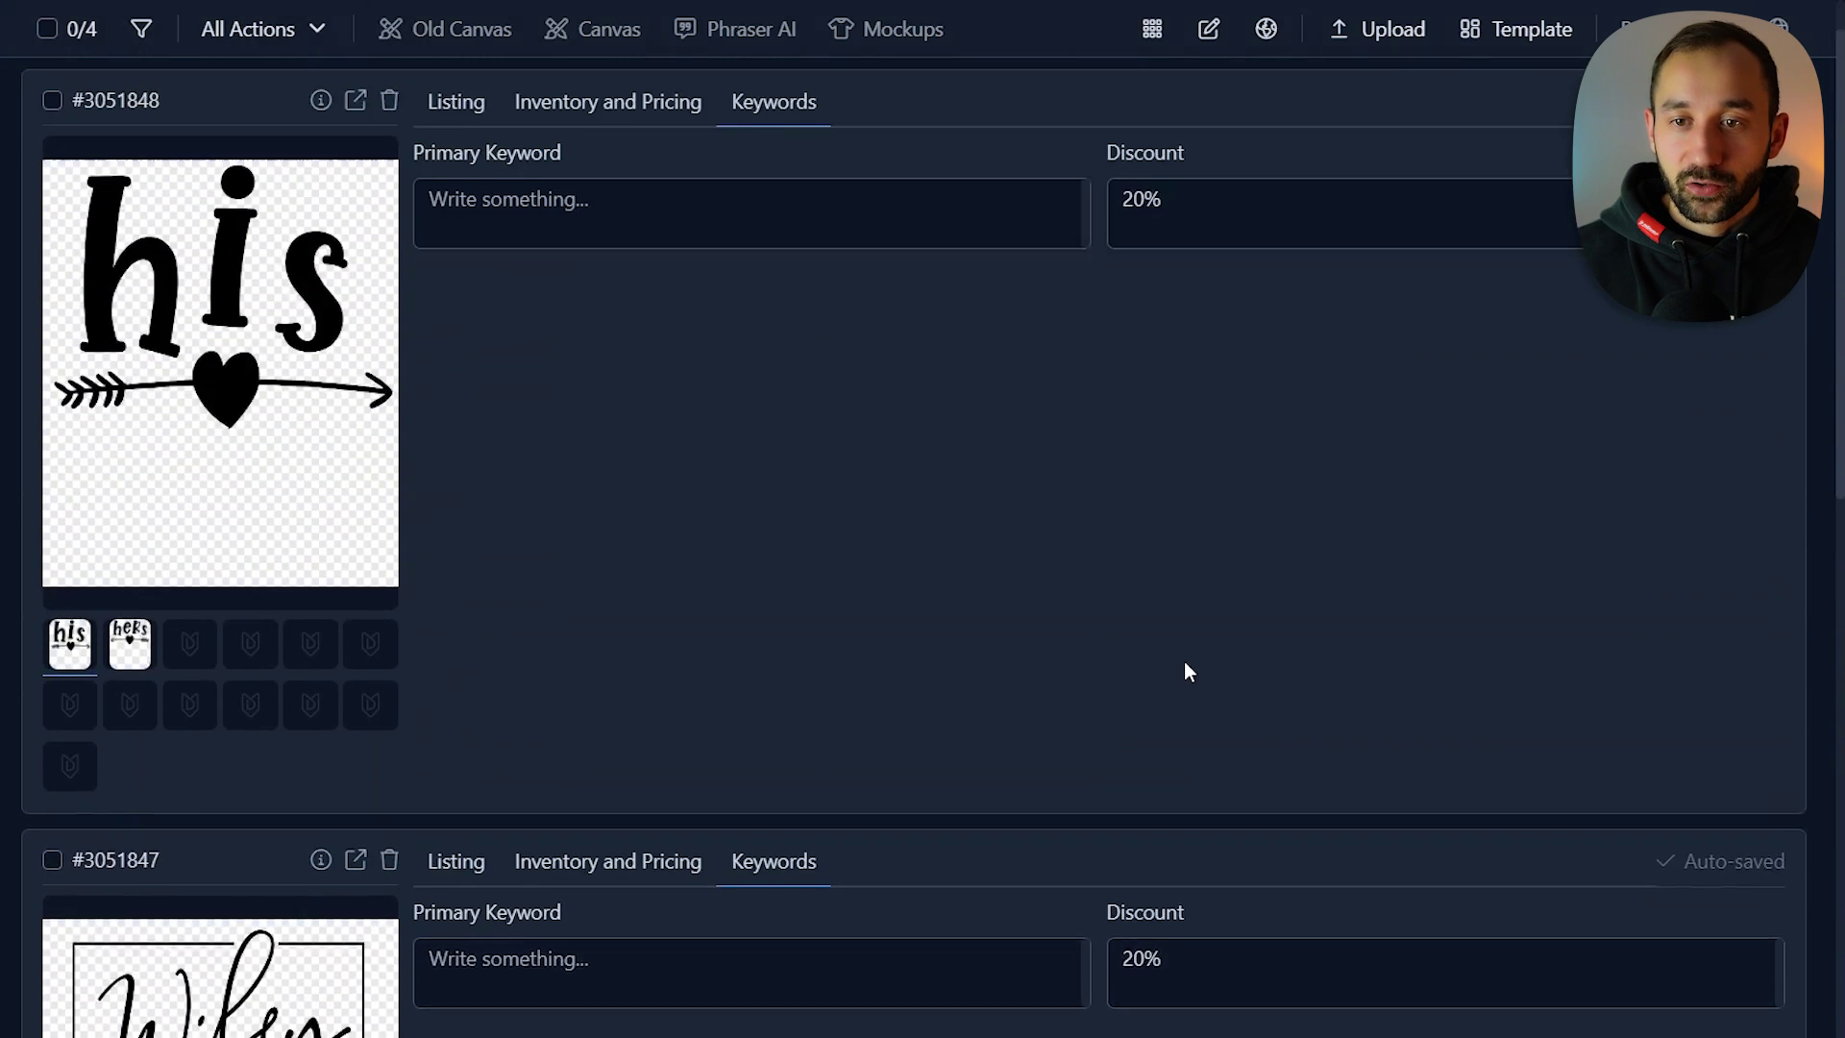
pyautogui.scroll(1, 1184, 661)
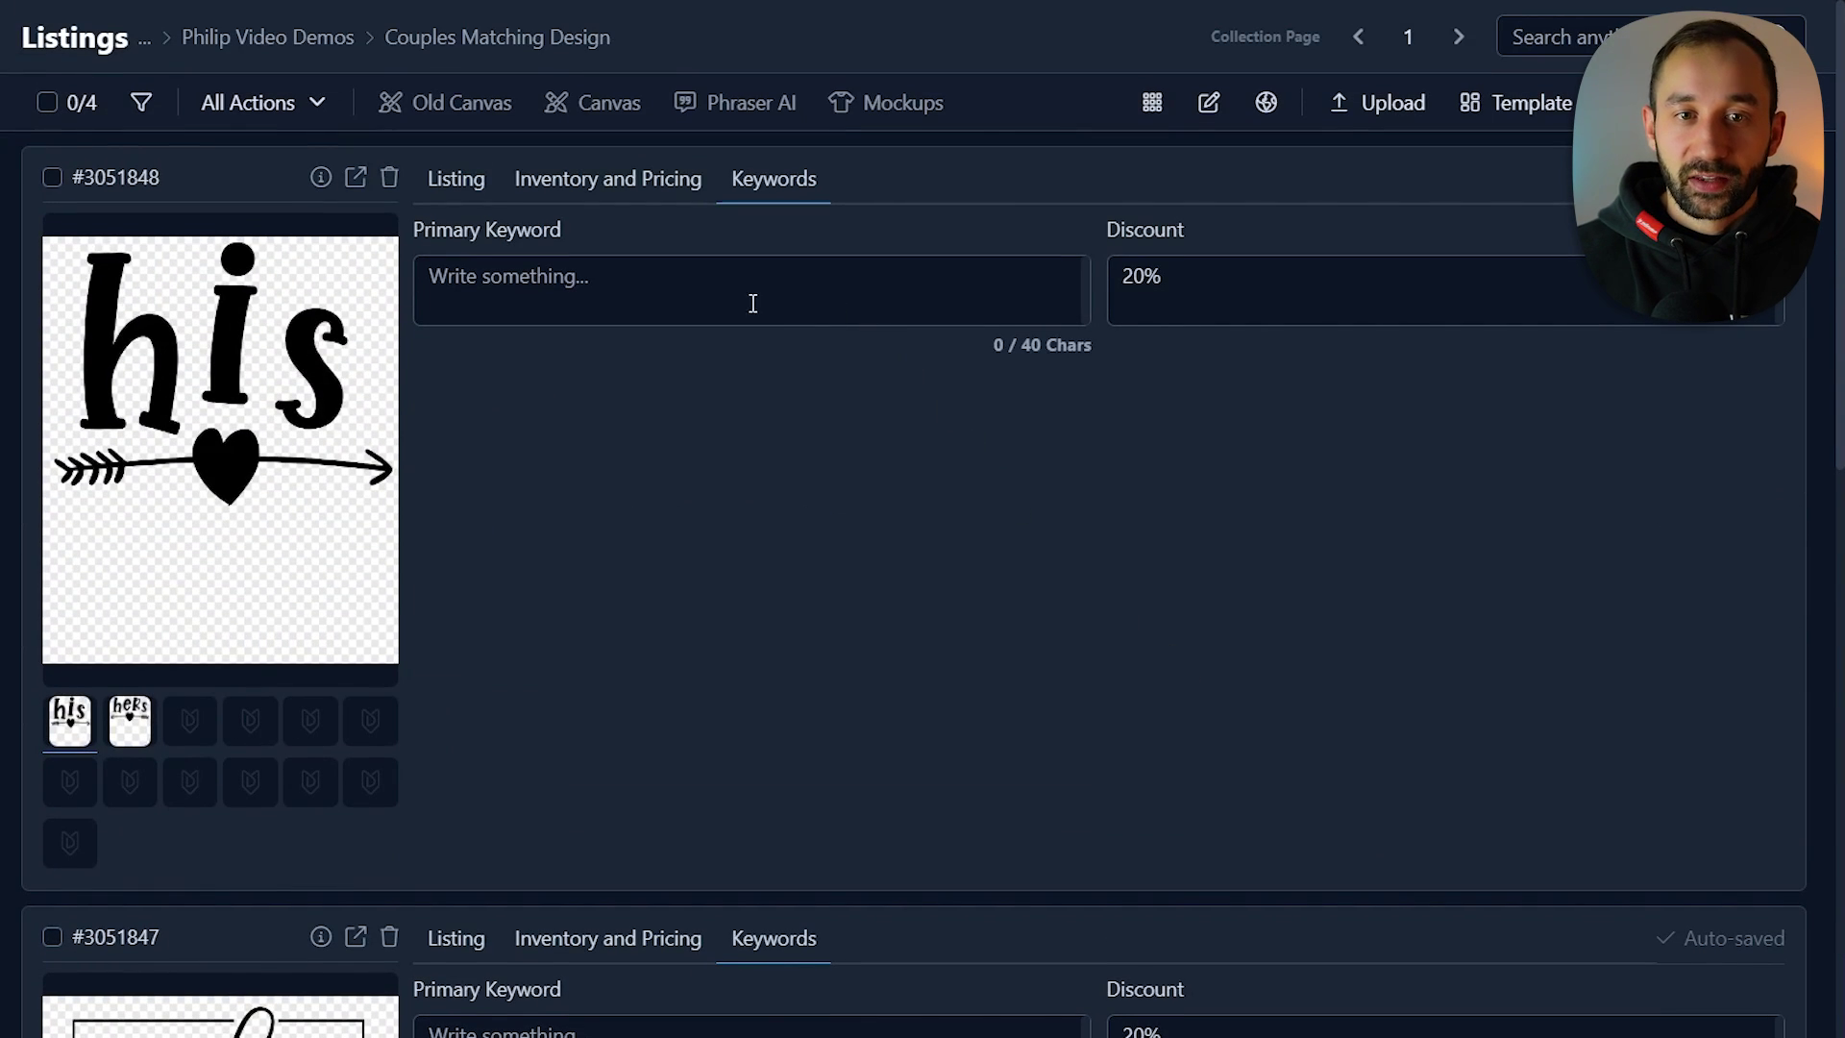
pyautogui.click(1153, 103)
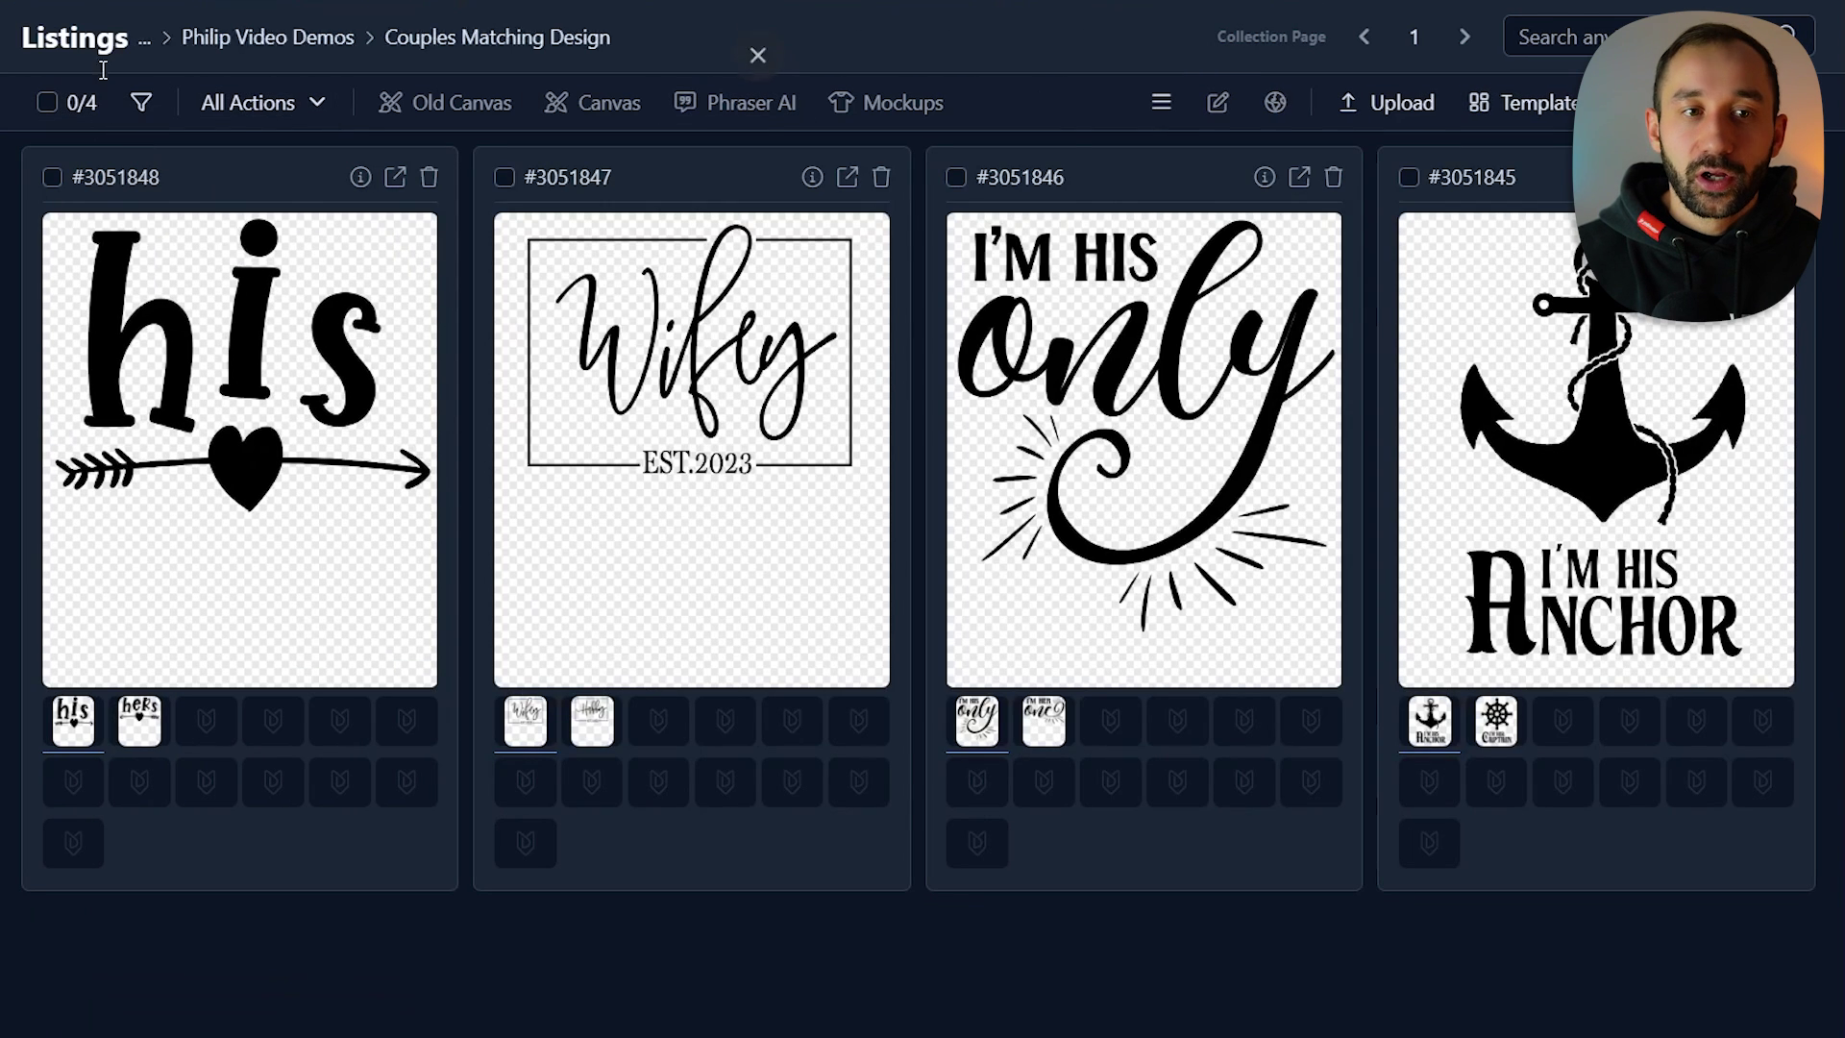
# - Select all 4 listings, choose Create Image Mockup, and load Couples Mockup from Custom Mockups
pyautogui.click(72, 103)
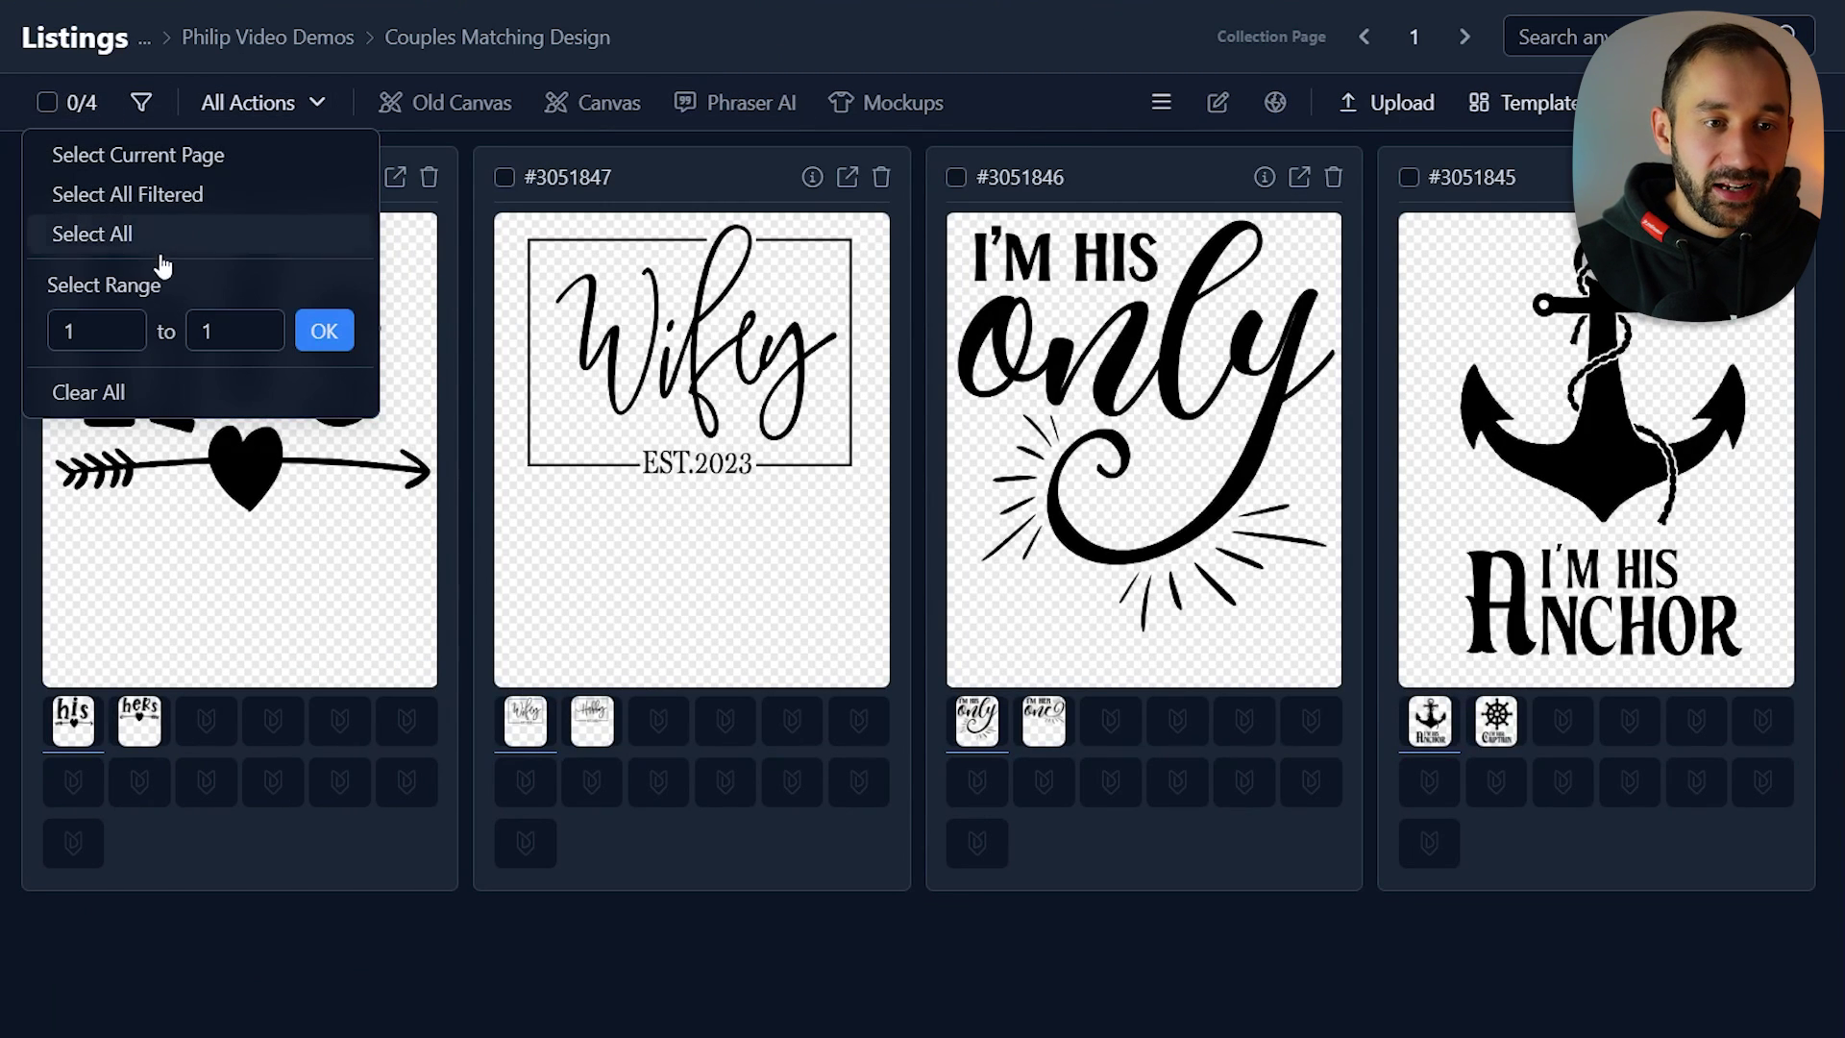
pyautogui.click(96, 233)
pyautogui.click(864, 107)
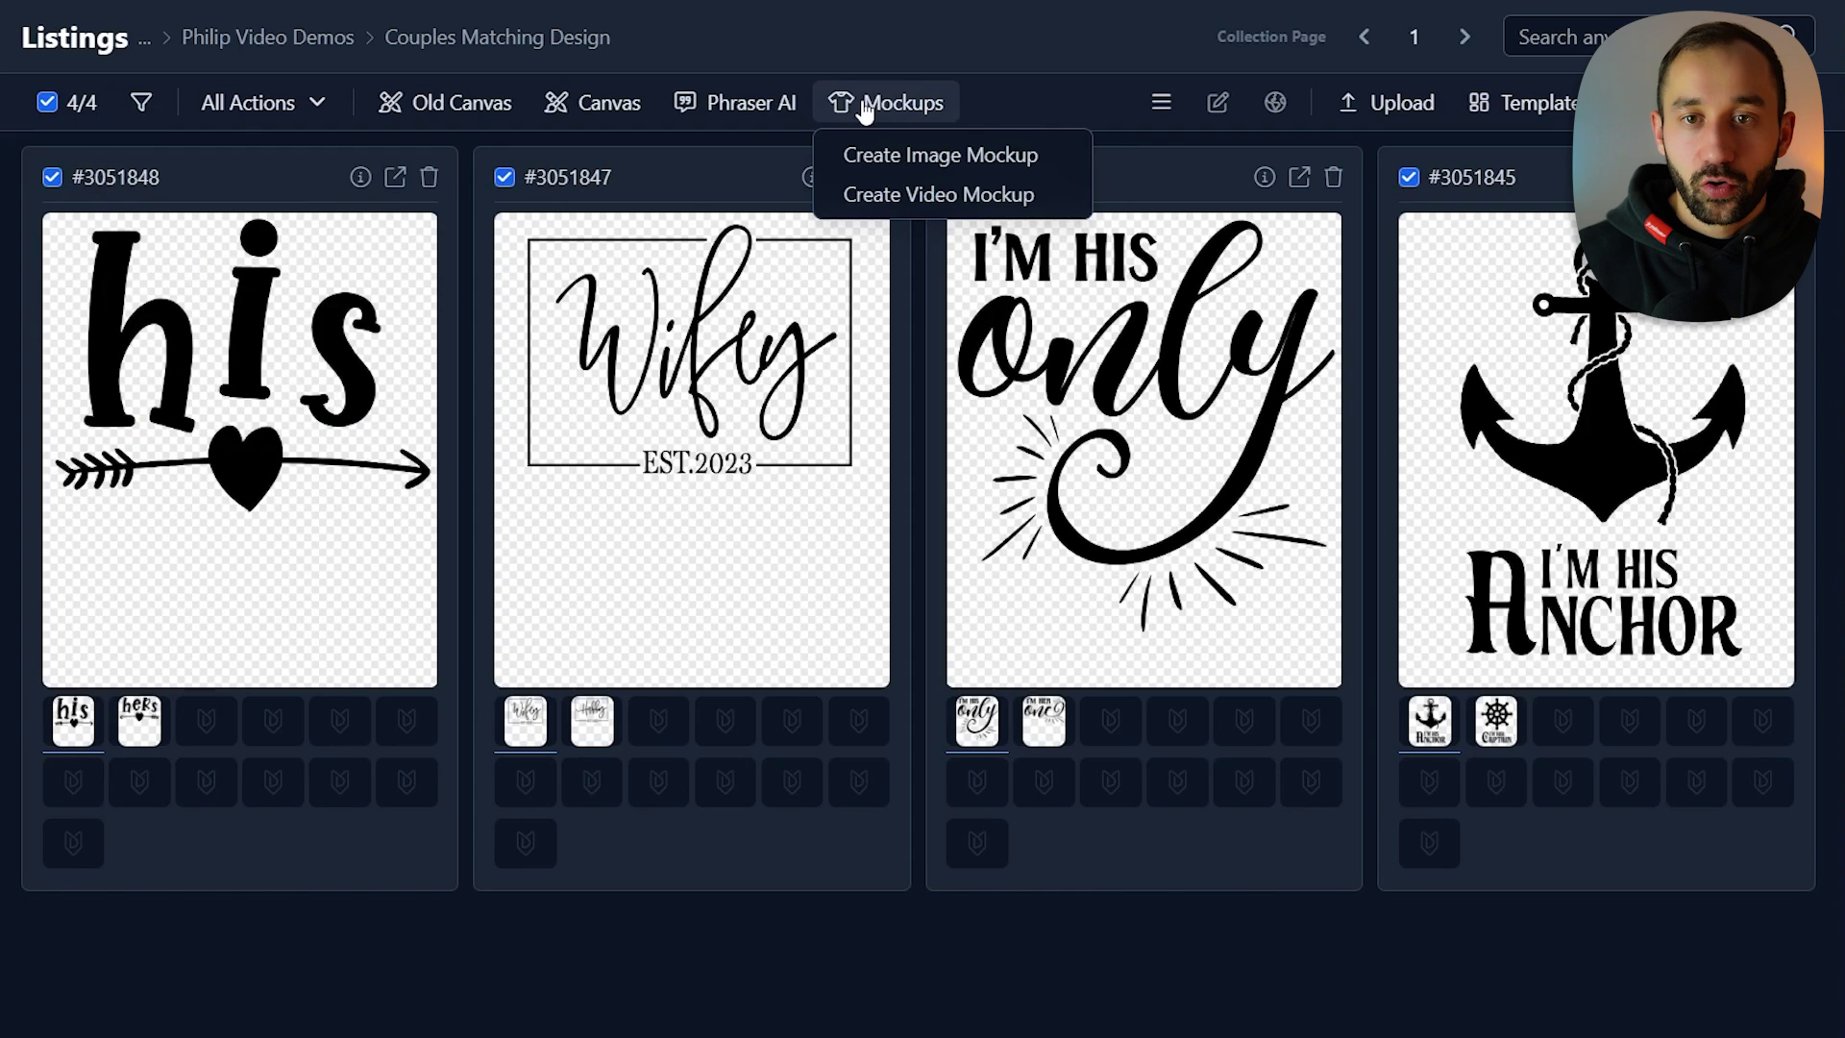
pyautogui.click(911, 162)
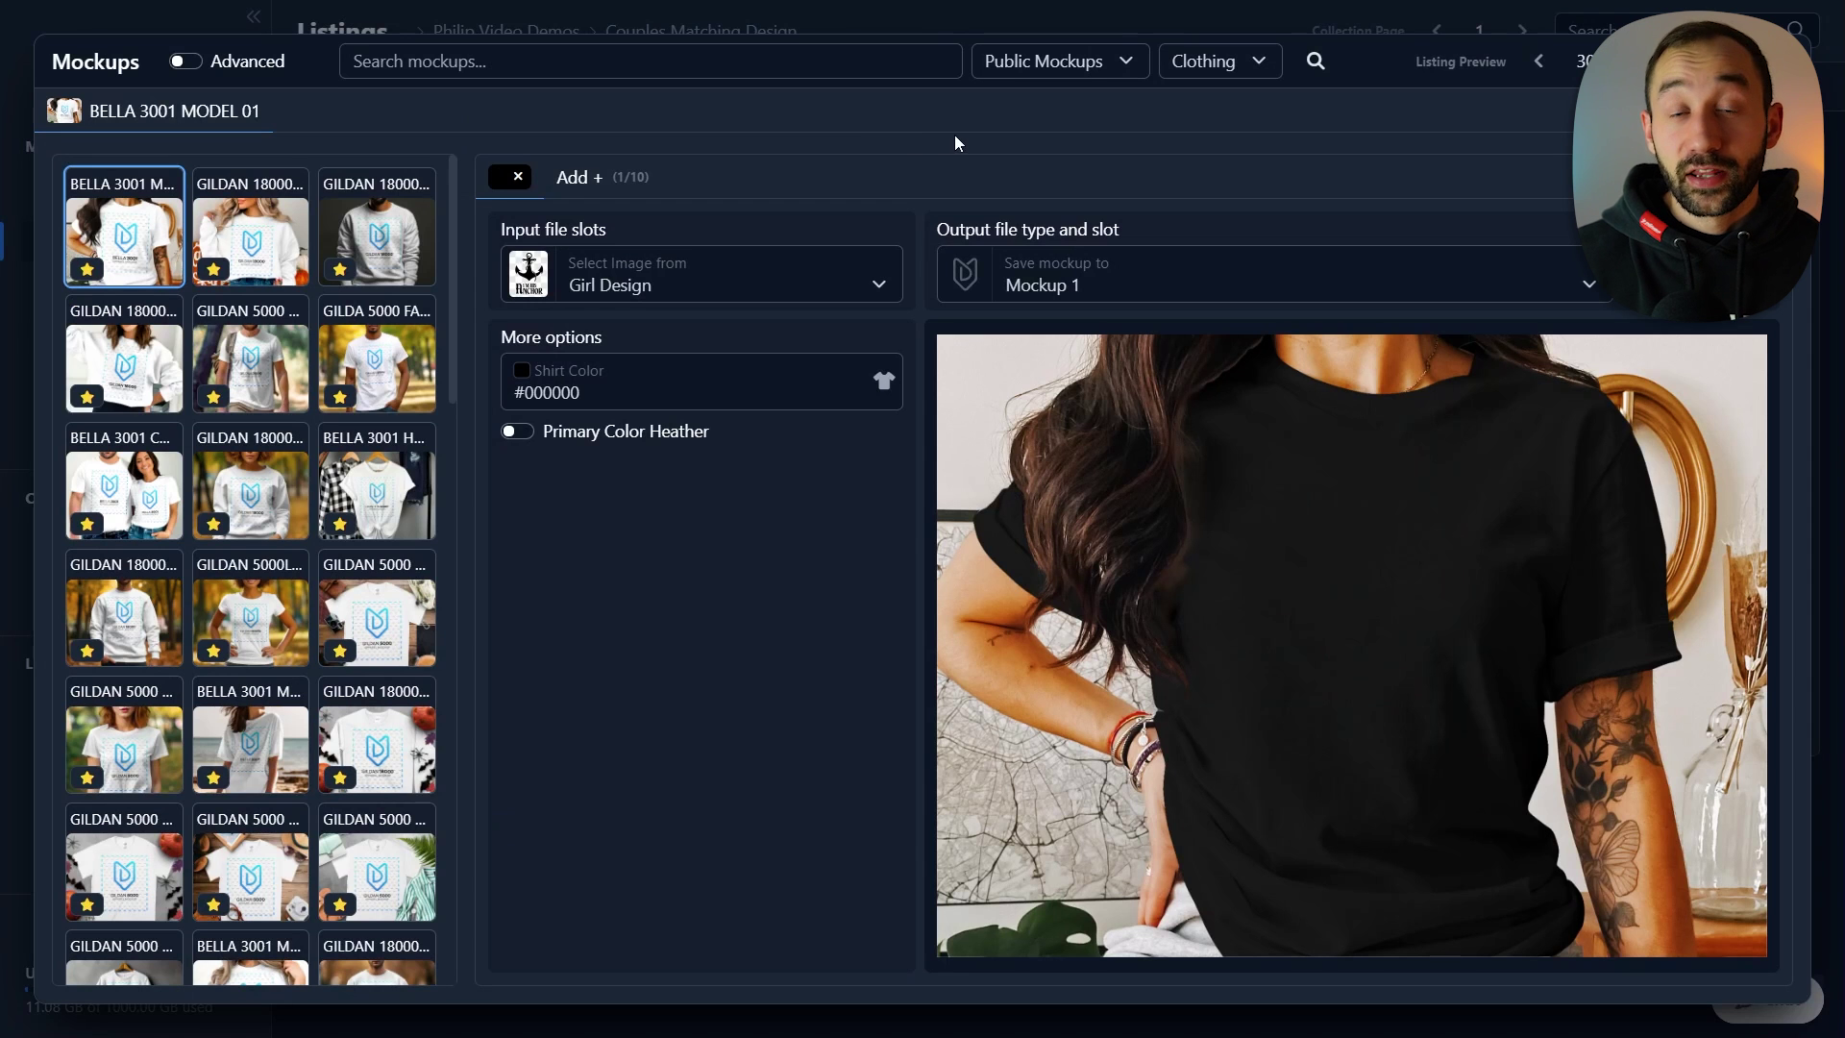
pyautogui.click(1057, 63)
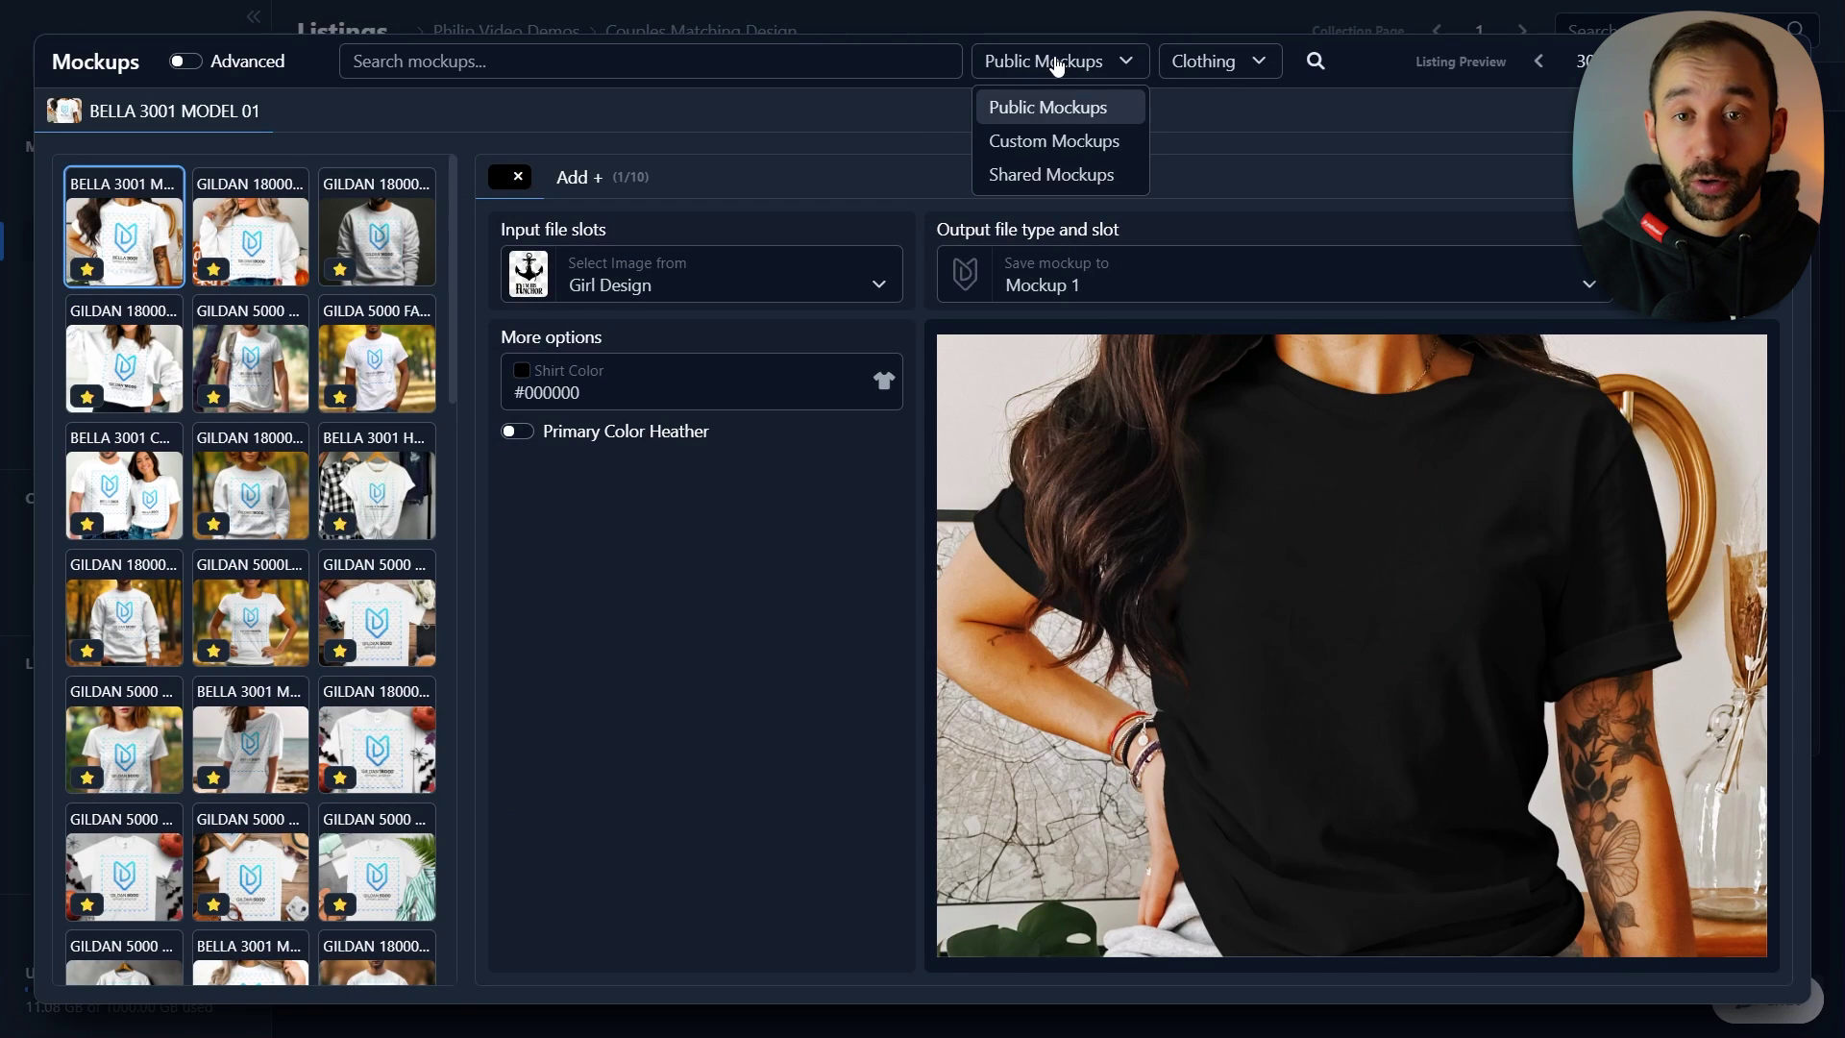
pyautogui.click(1056, 142)
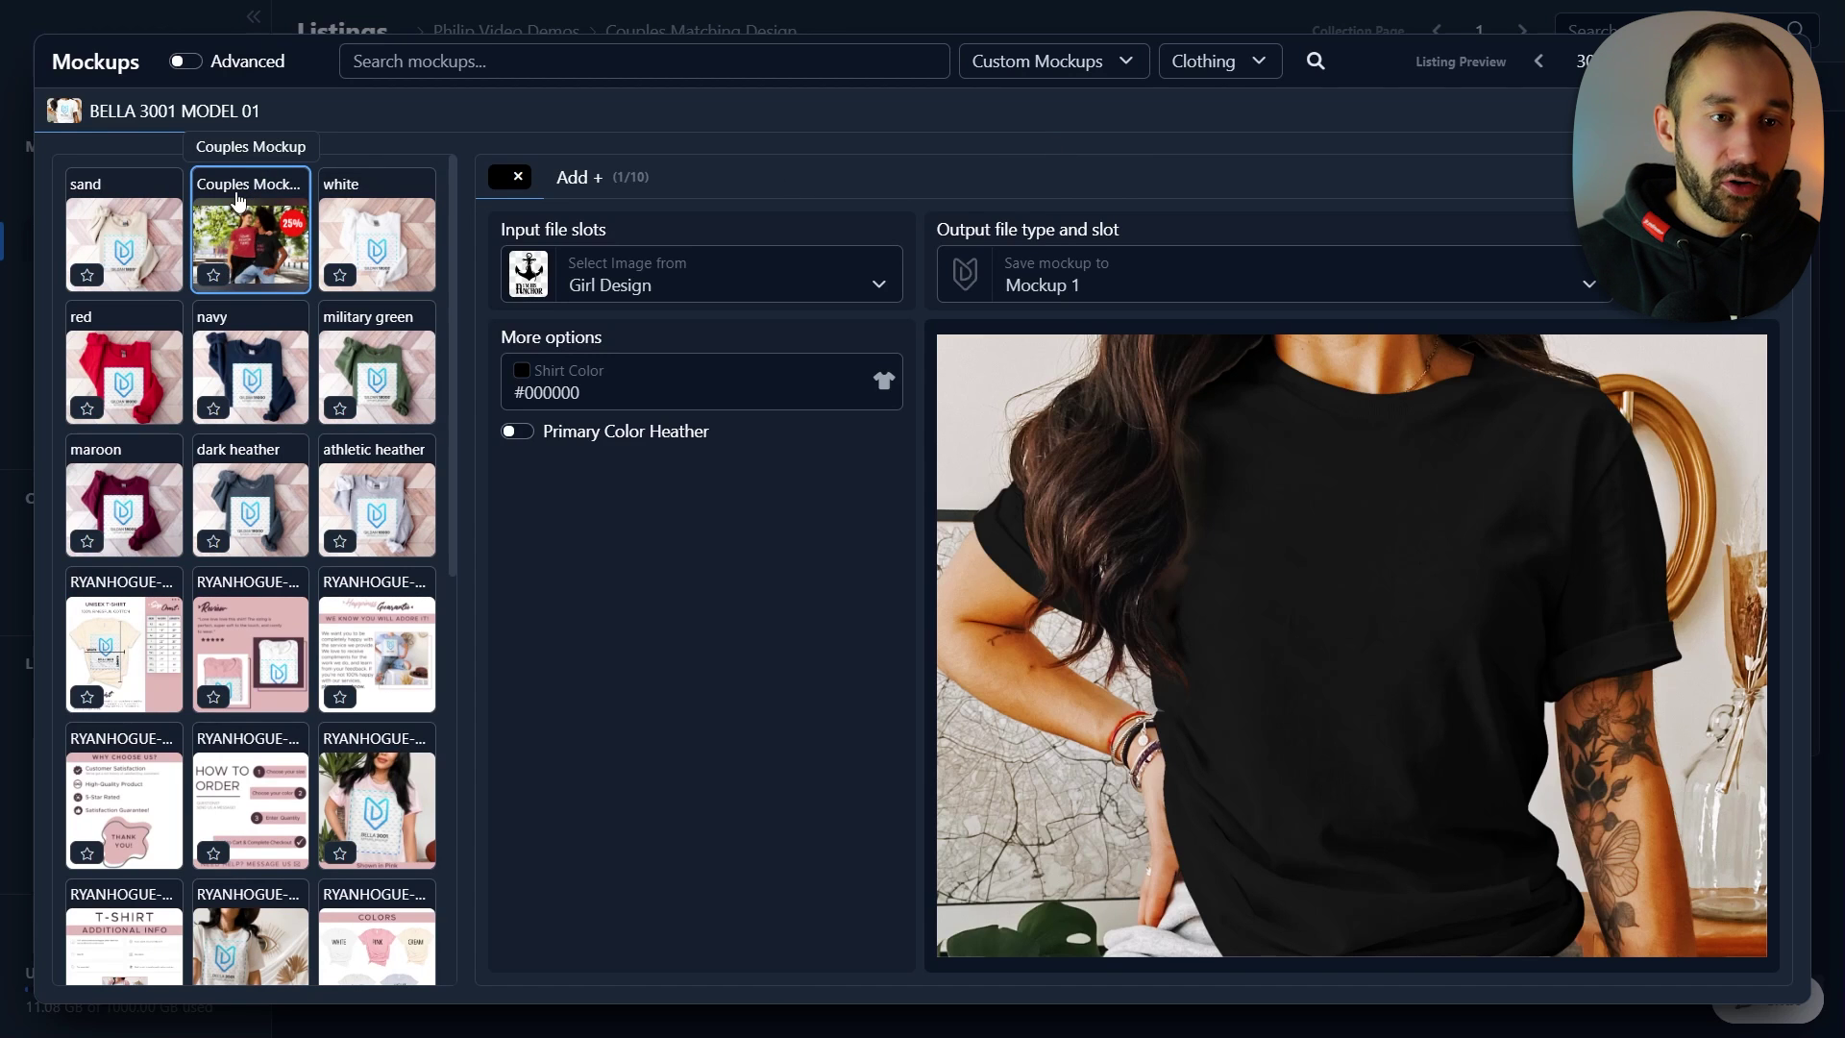
pyautogui.click(234, 204)
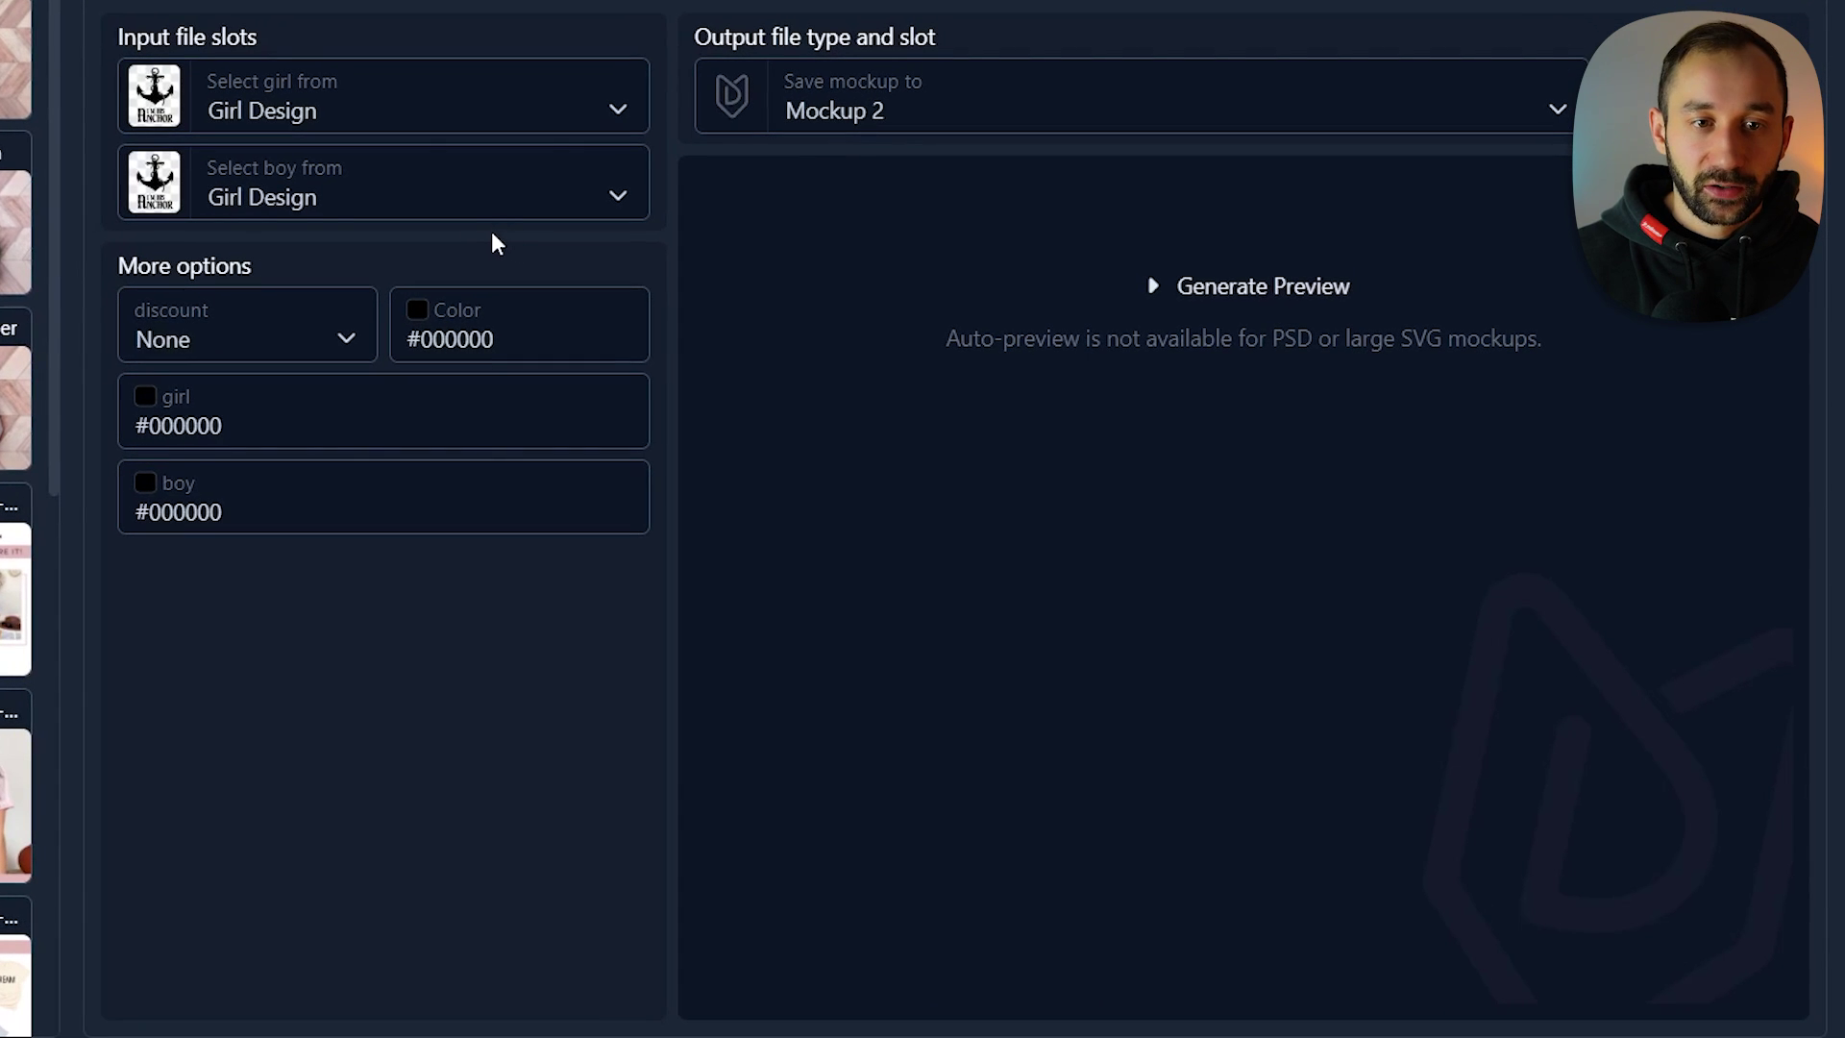
# - Map the girl slot to Girl Design, the boy slot to Boy Design, and the badge to Discount in white #ffffff
pyautogui.click(298, 108)
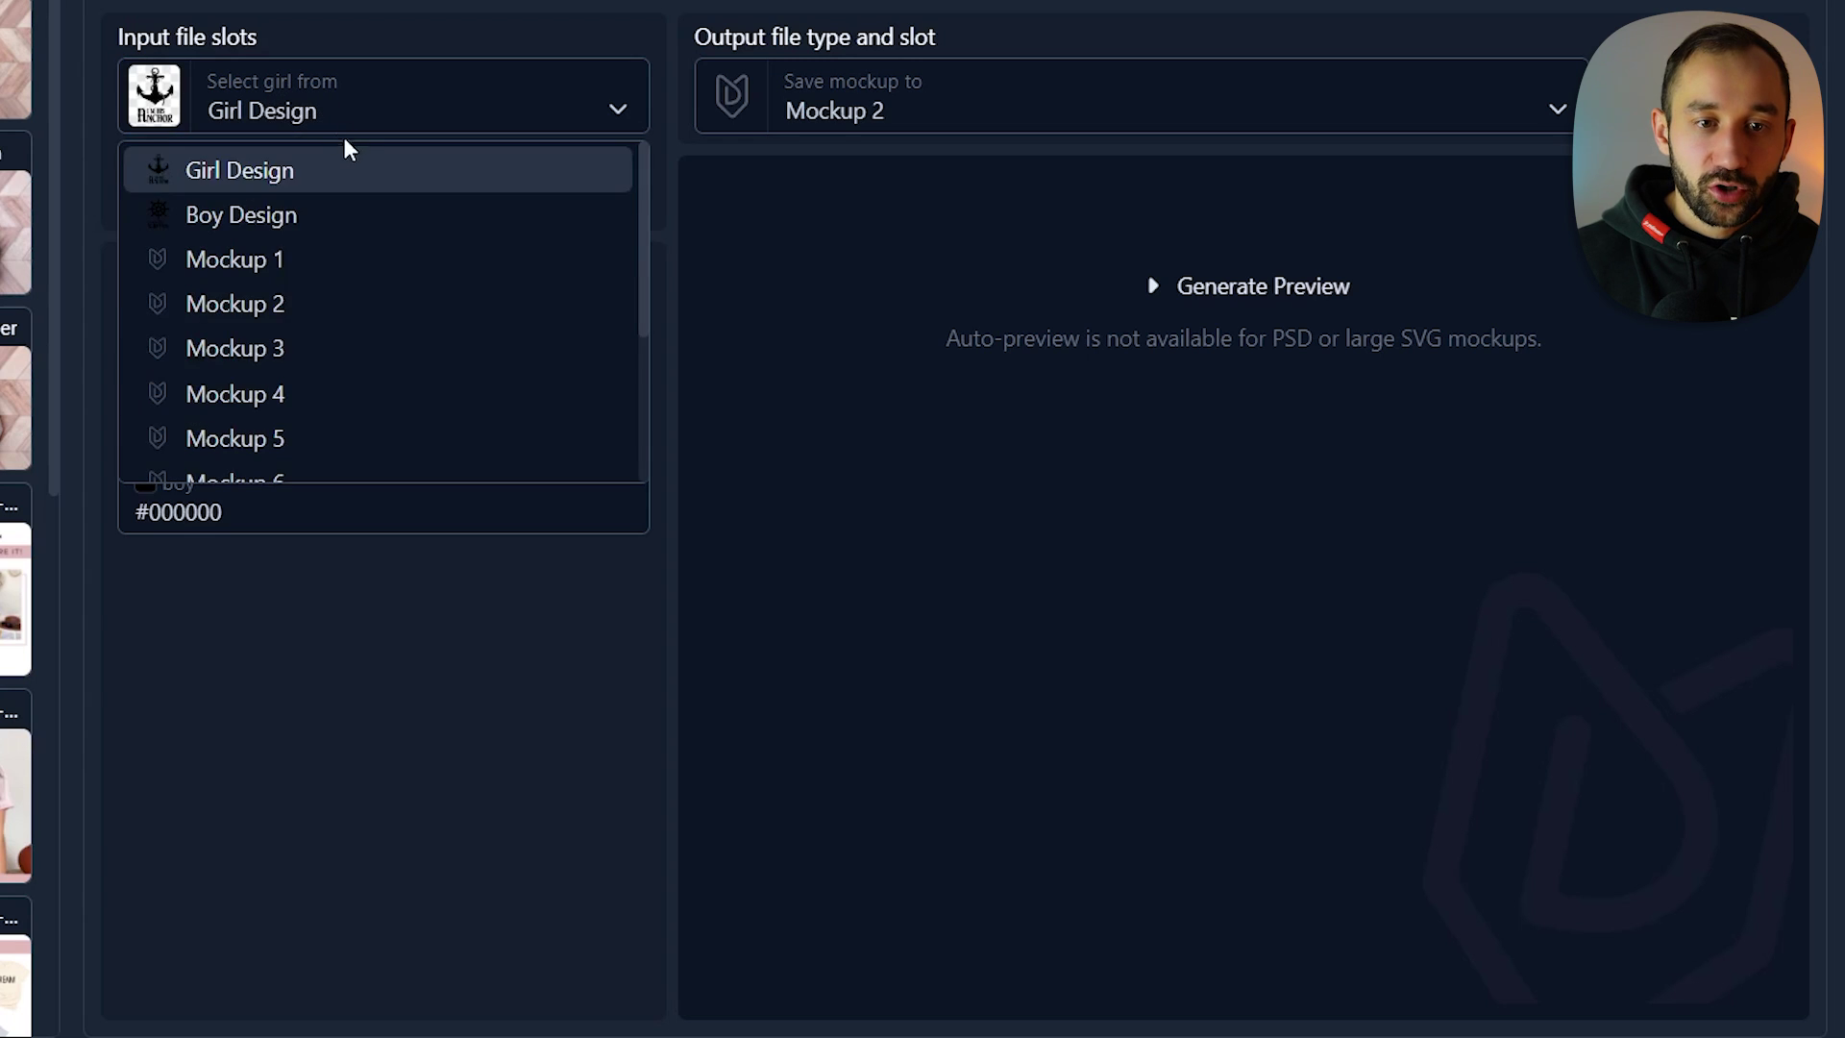
pyautogui.click(310, 173)
pyautogui.click(312, 197)
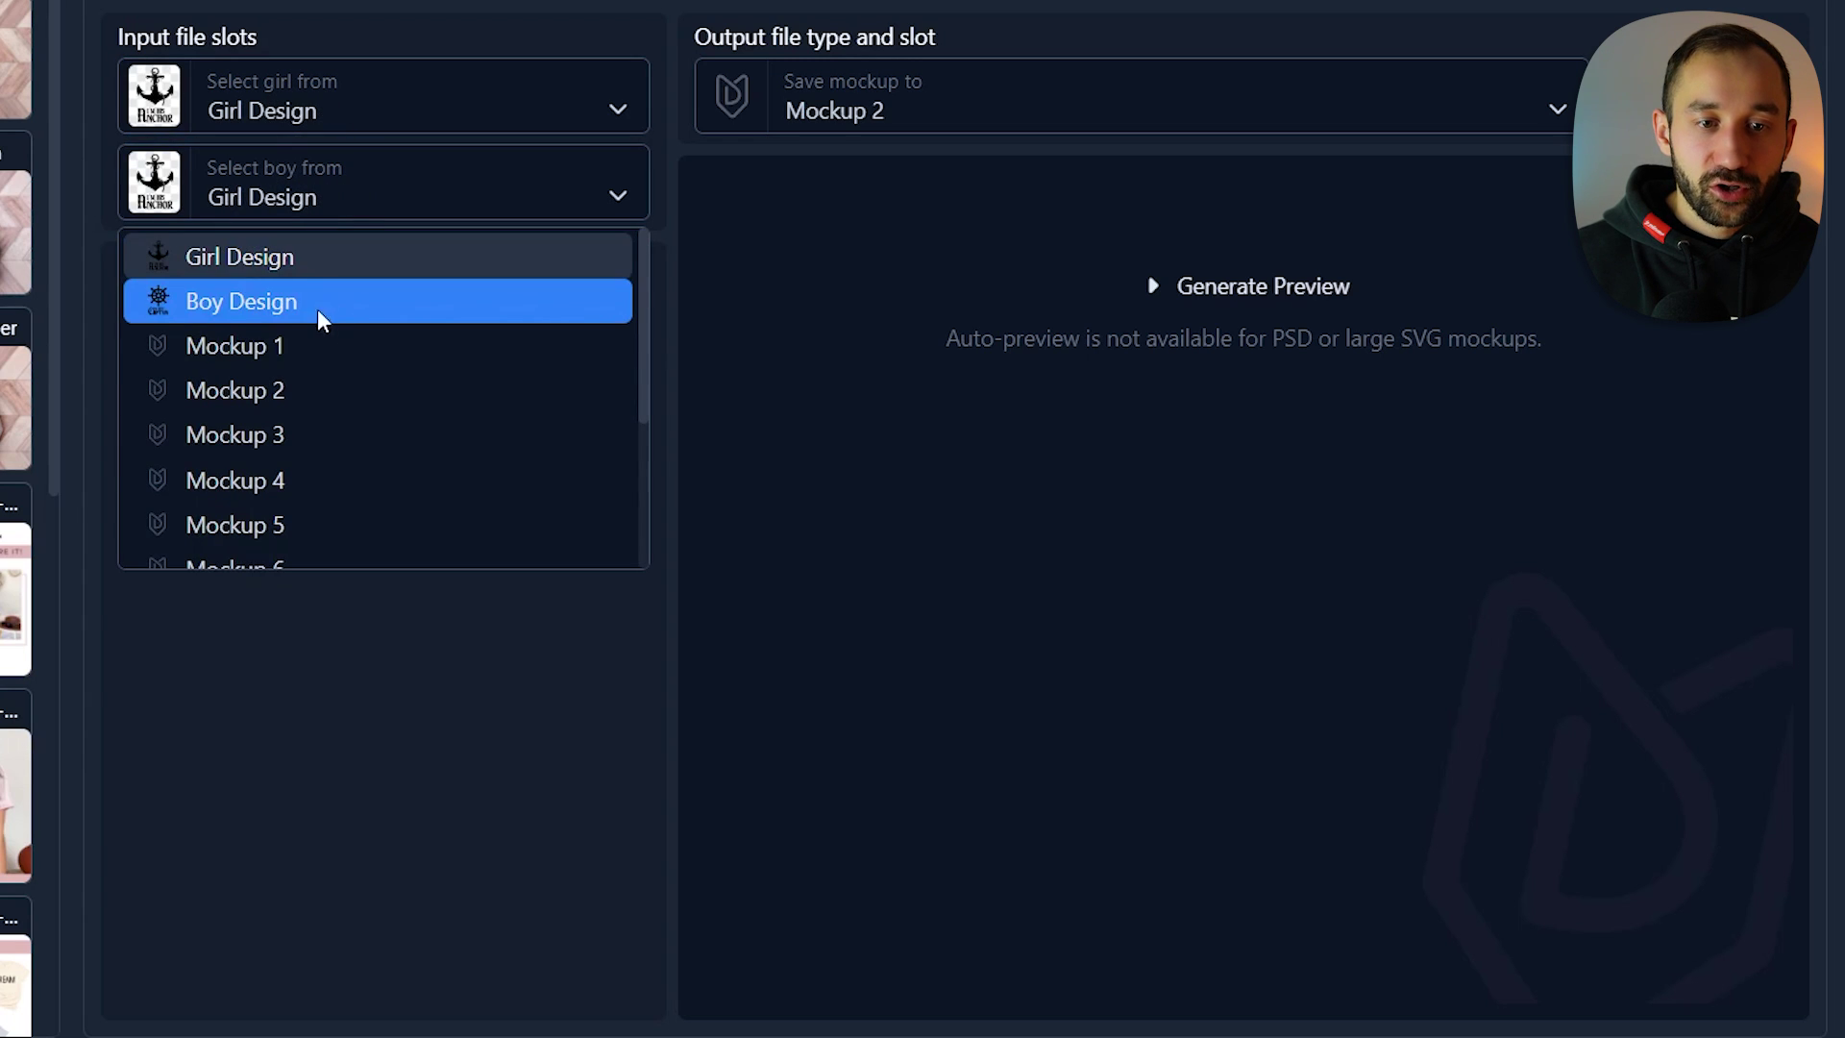
pyautogui.click(201, 303)
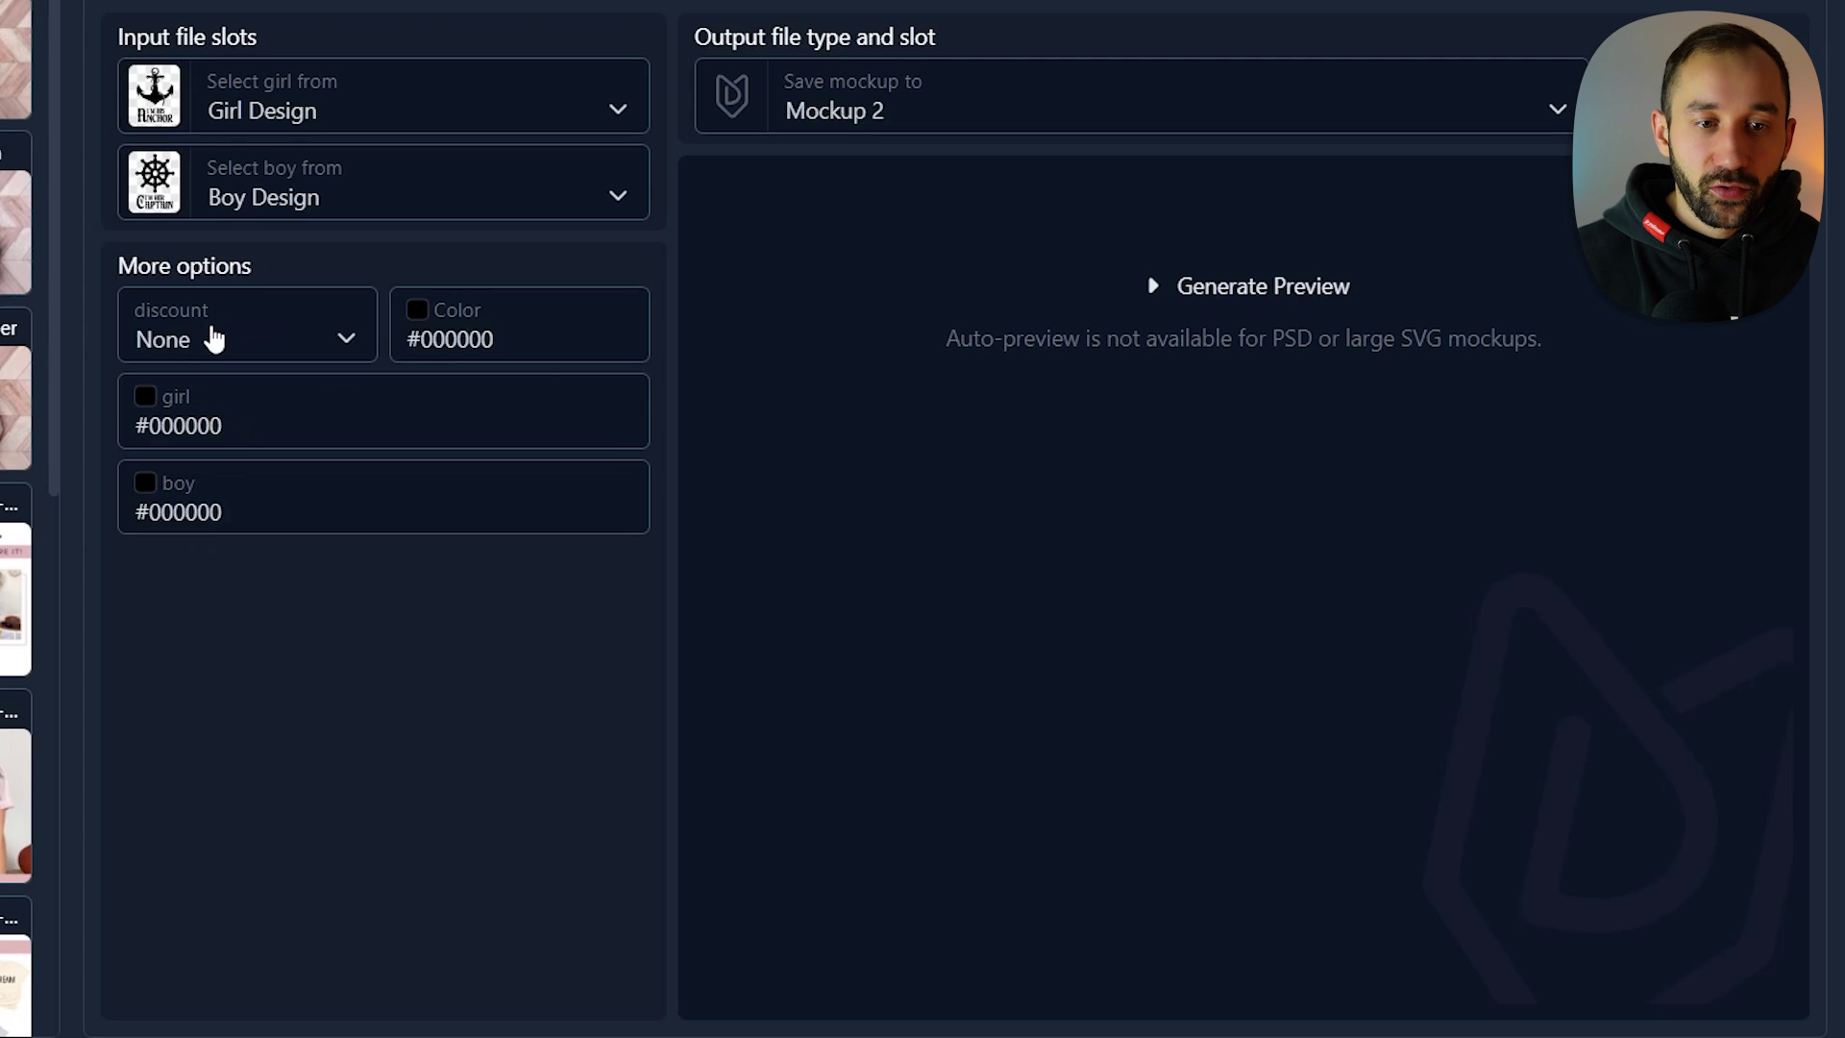
pyautogui.click(231, 343)
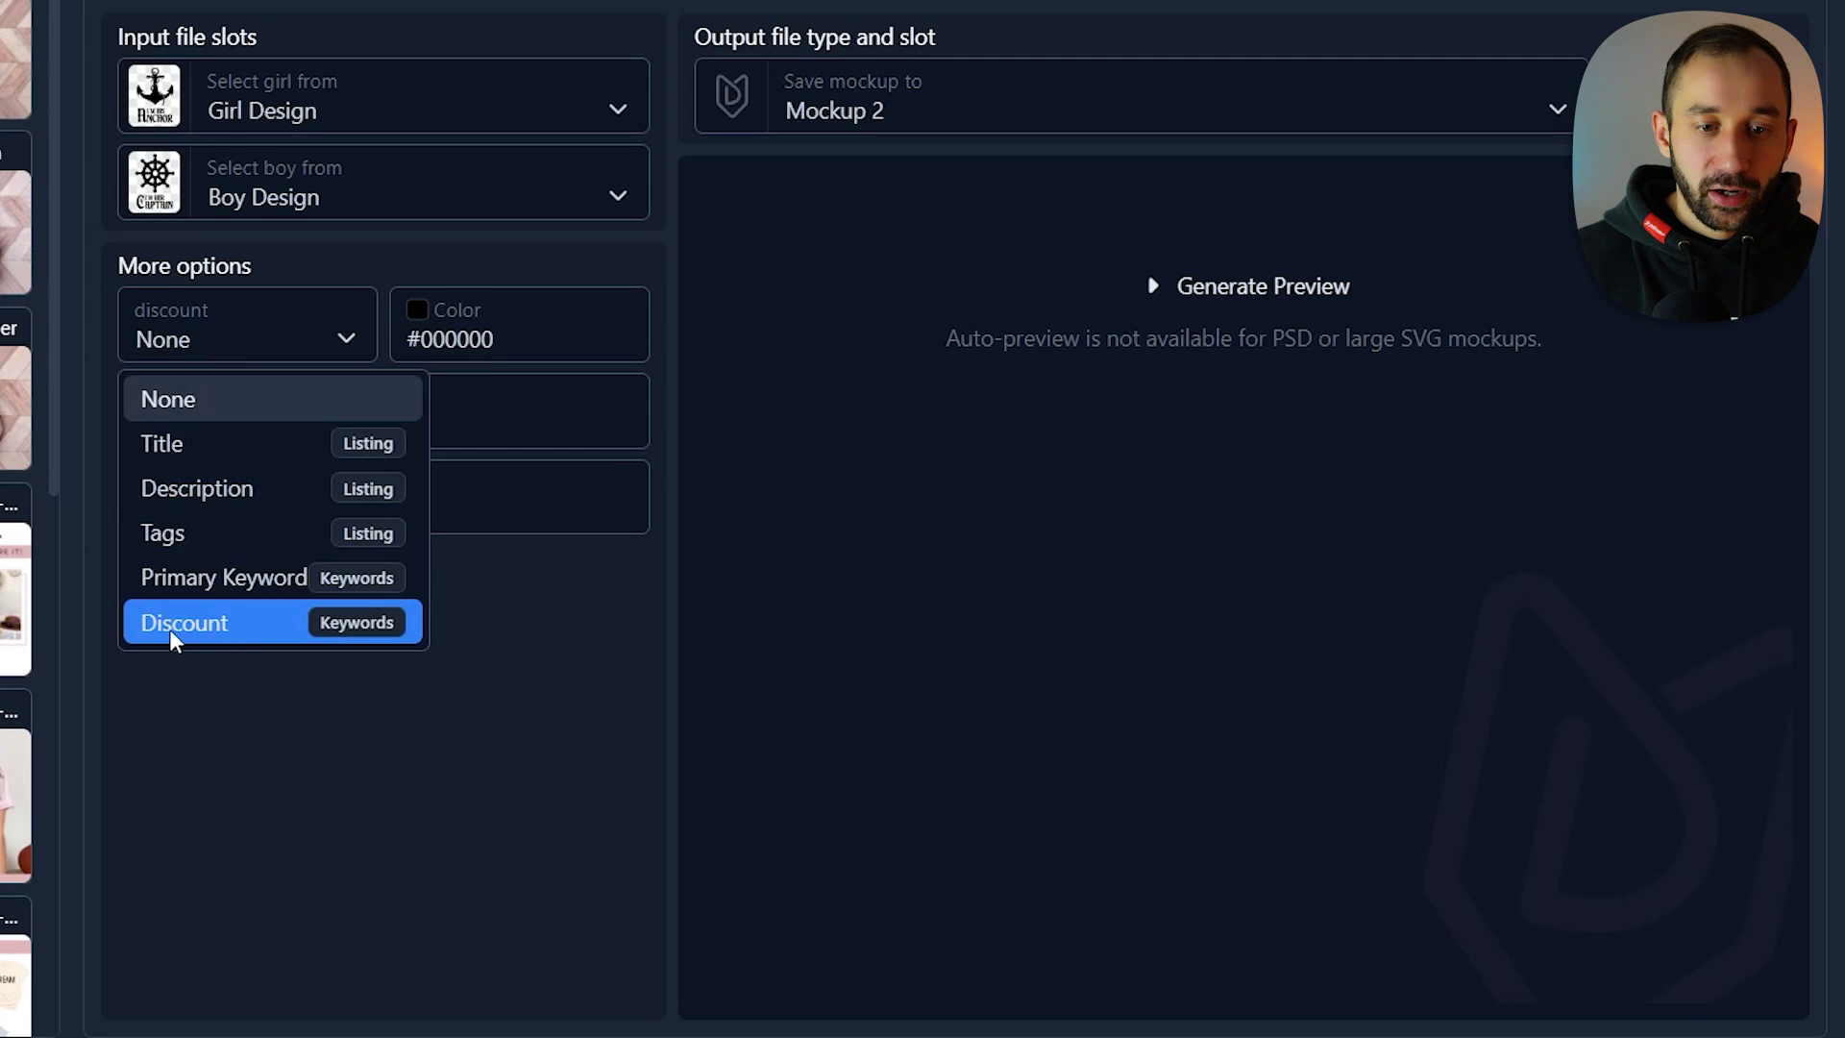
pyautogui.click(286, 623)
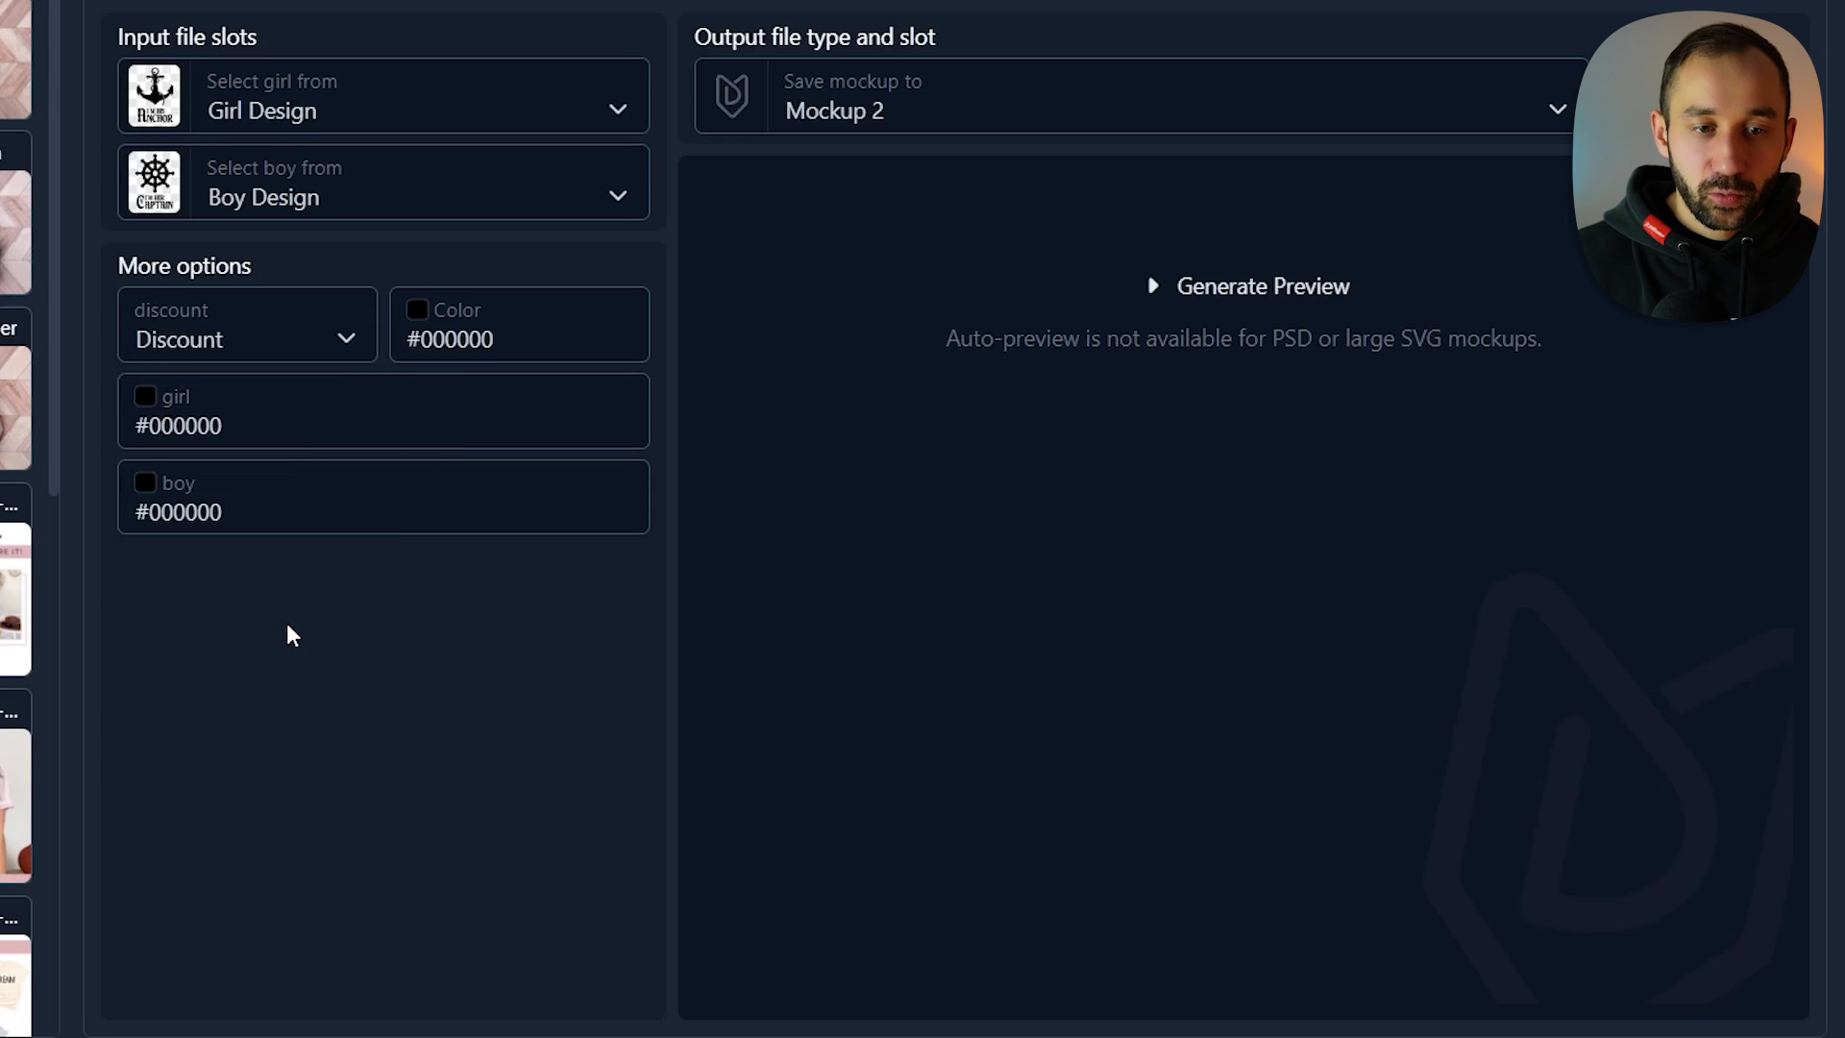
pyautogui.click(417, 313)
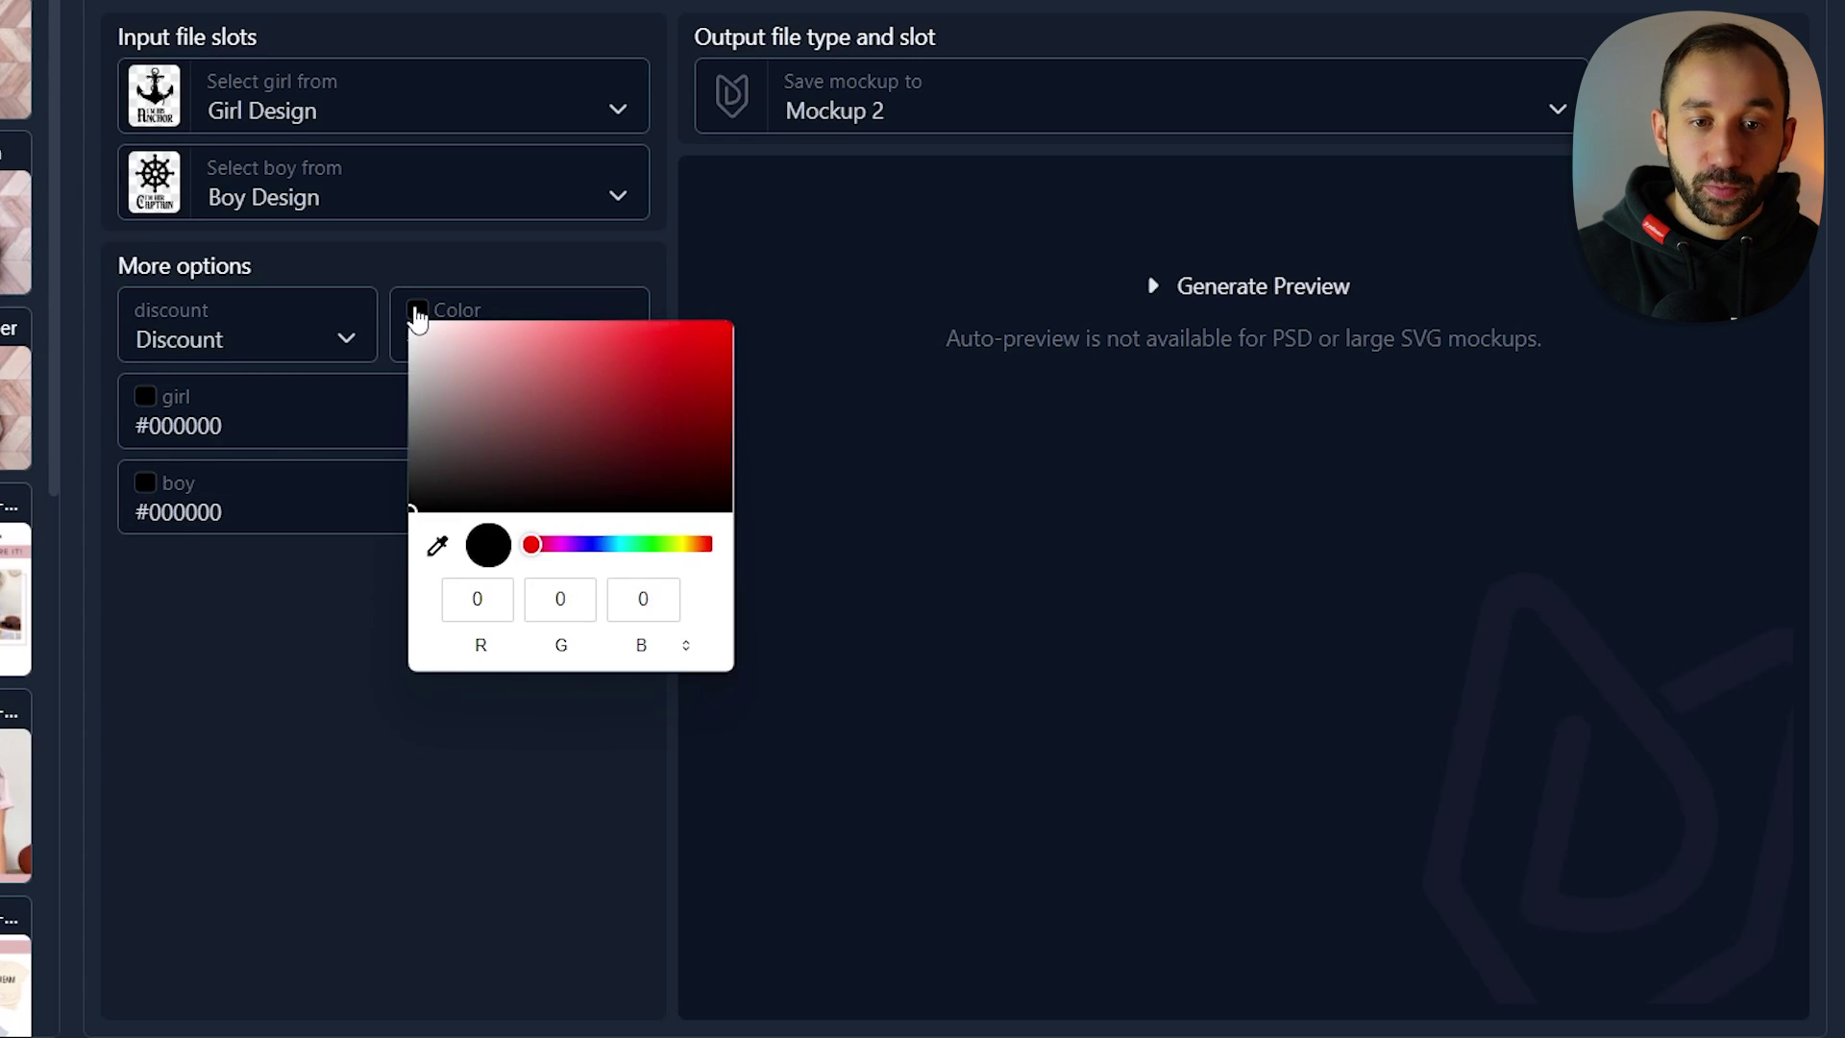
pyautogui.moveTo(471, 375); pyautogui.dragTo(392, 301)
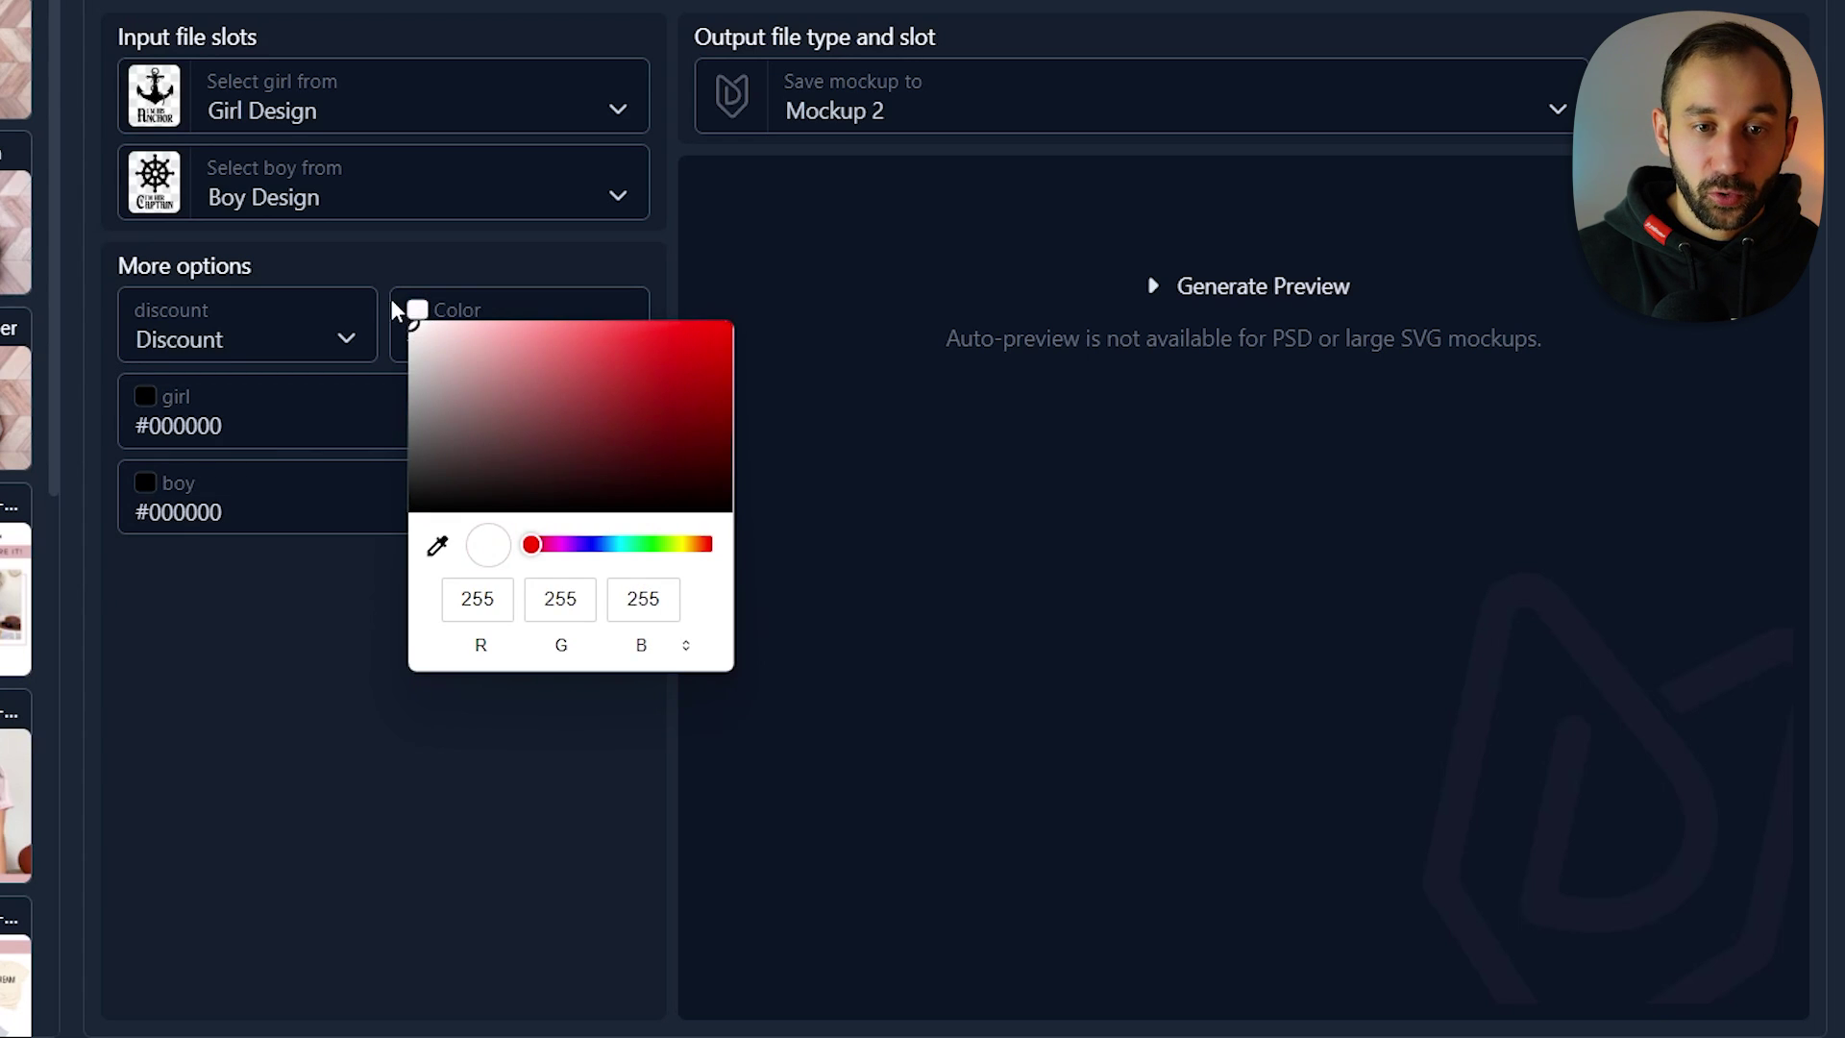
pyautogui.click(373, 285)
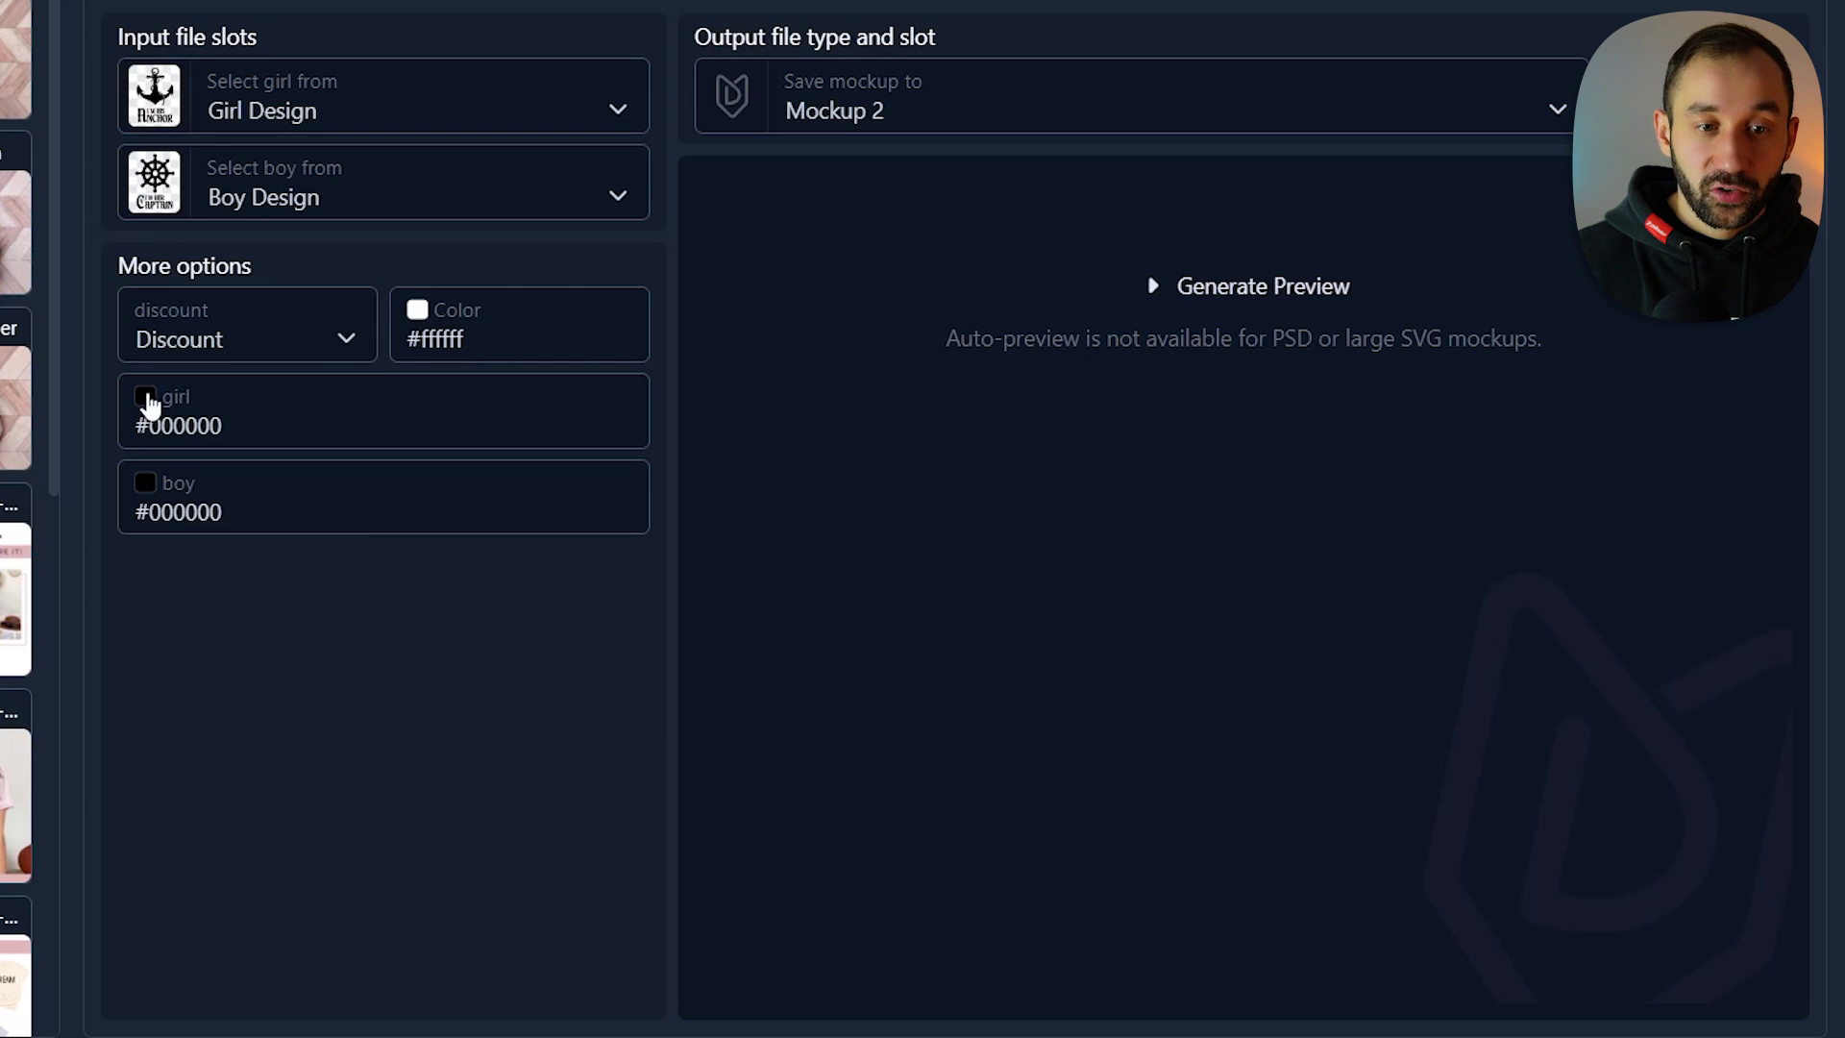
# - Tint the girl's shirt light blue #b3e1ea and the boy's shirt white #ffffff, then generate a preview
pyautogui.click(149, 396)
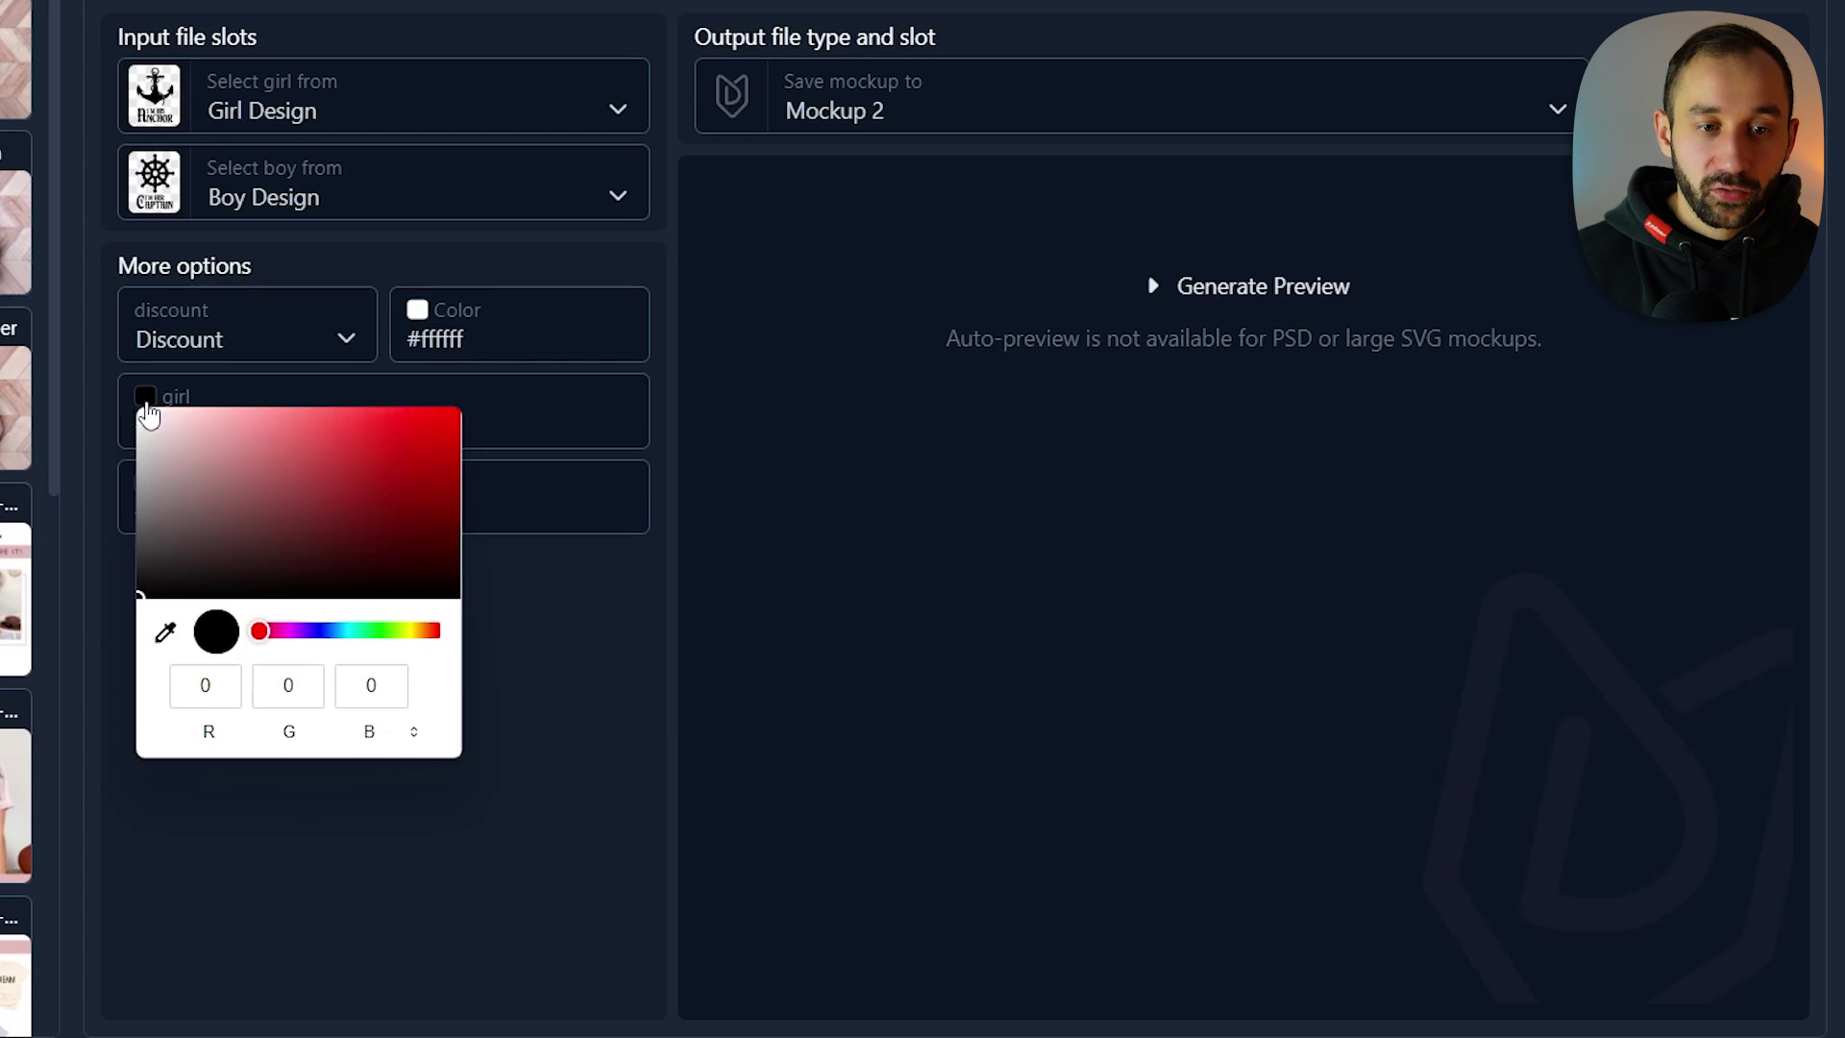
pyautogui.click(292, 500)
pyautogui.moveTo(278, 501); pyautogui.dragTo(220, 419)
pyautogui.click(344, 631)
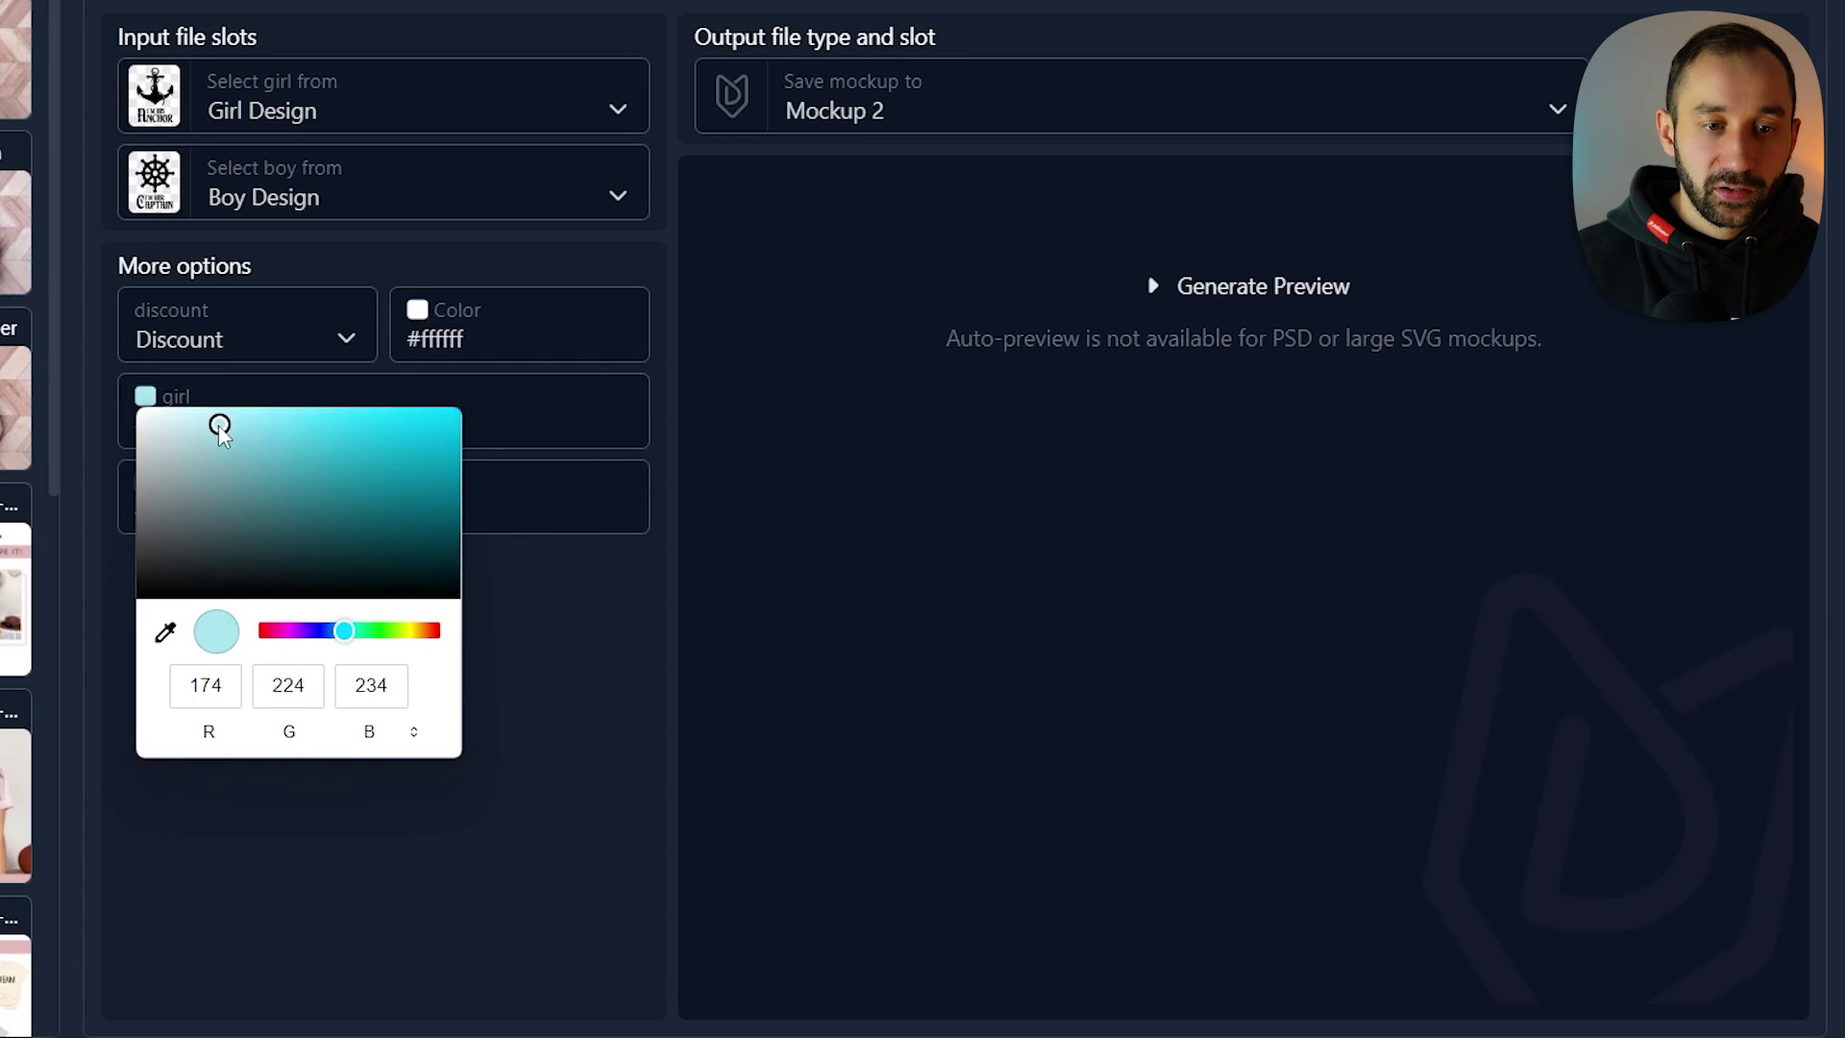
pyautogui.click(385, 605)
pyautogui.click(146, 484)
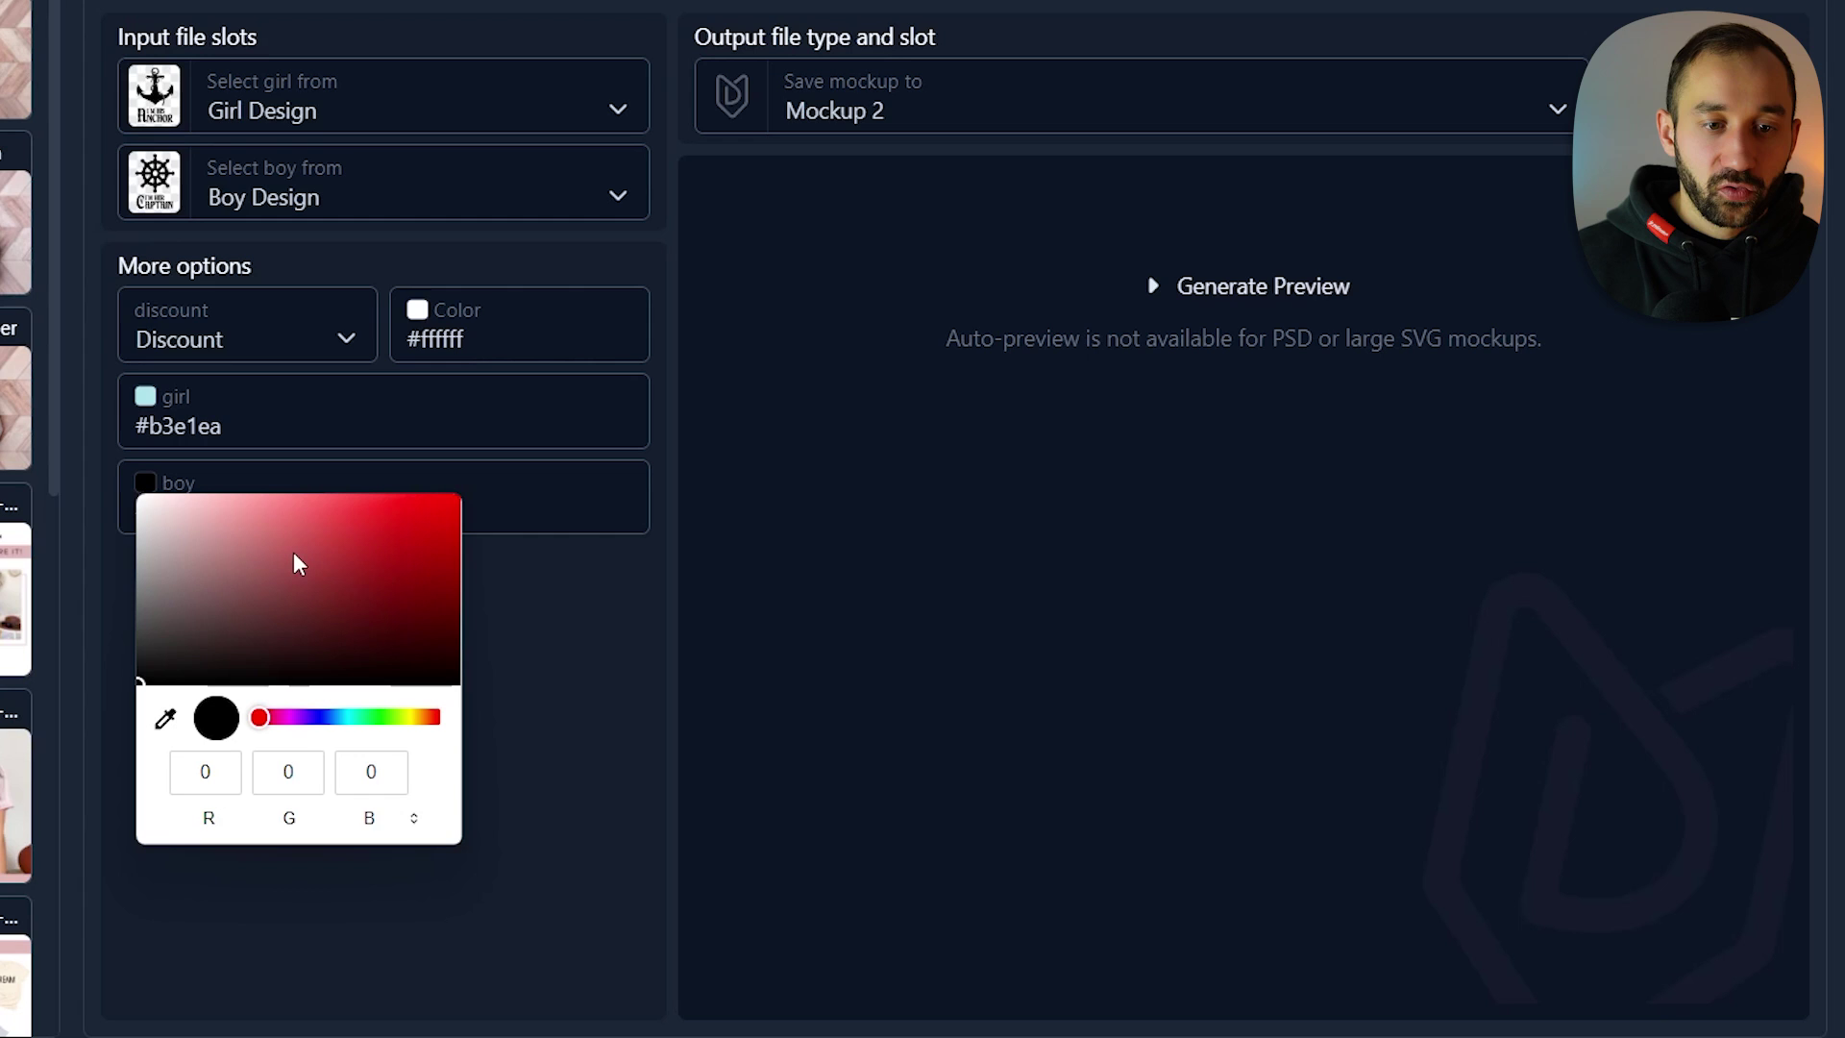
pyautogui.moveTo(292, 568); pyautogui.dragTo(138, 496)
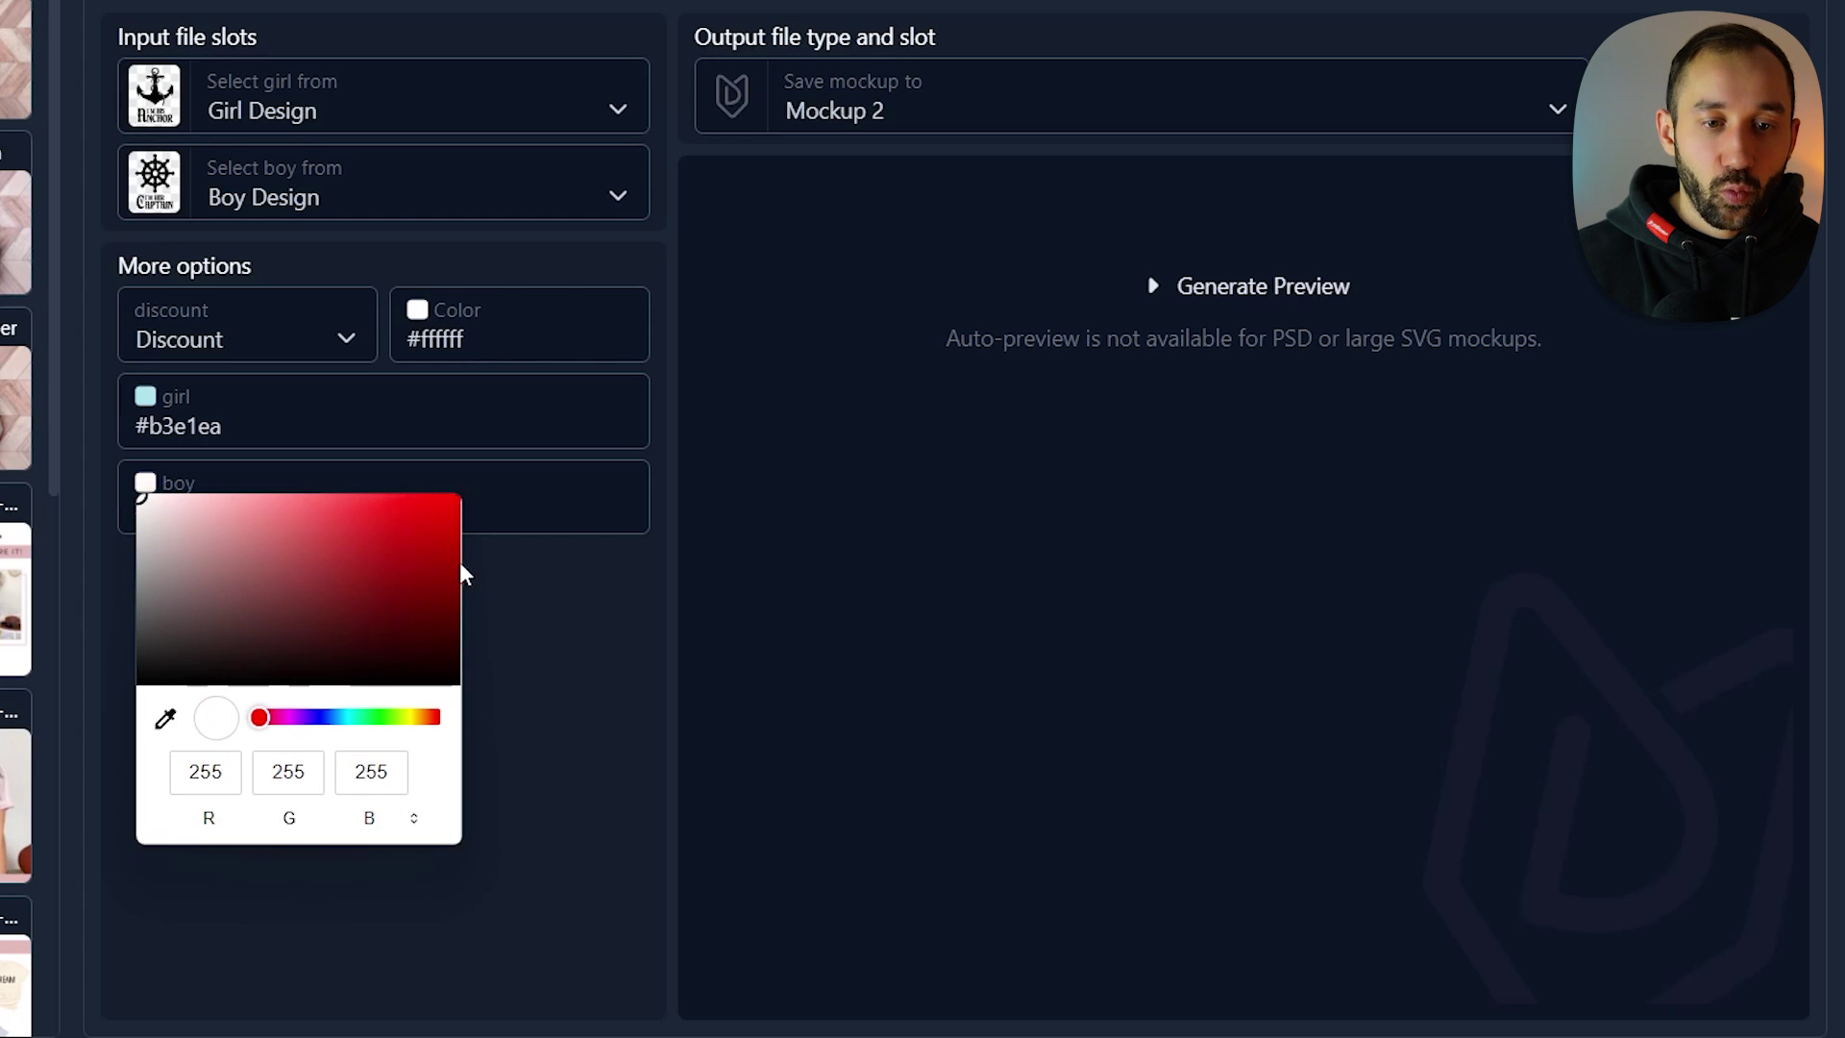
pyautogui.click(465, 565)
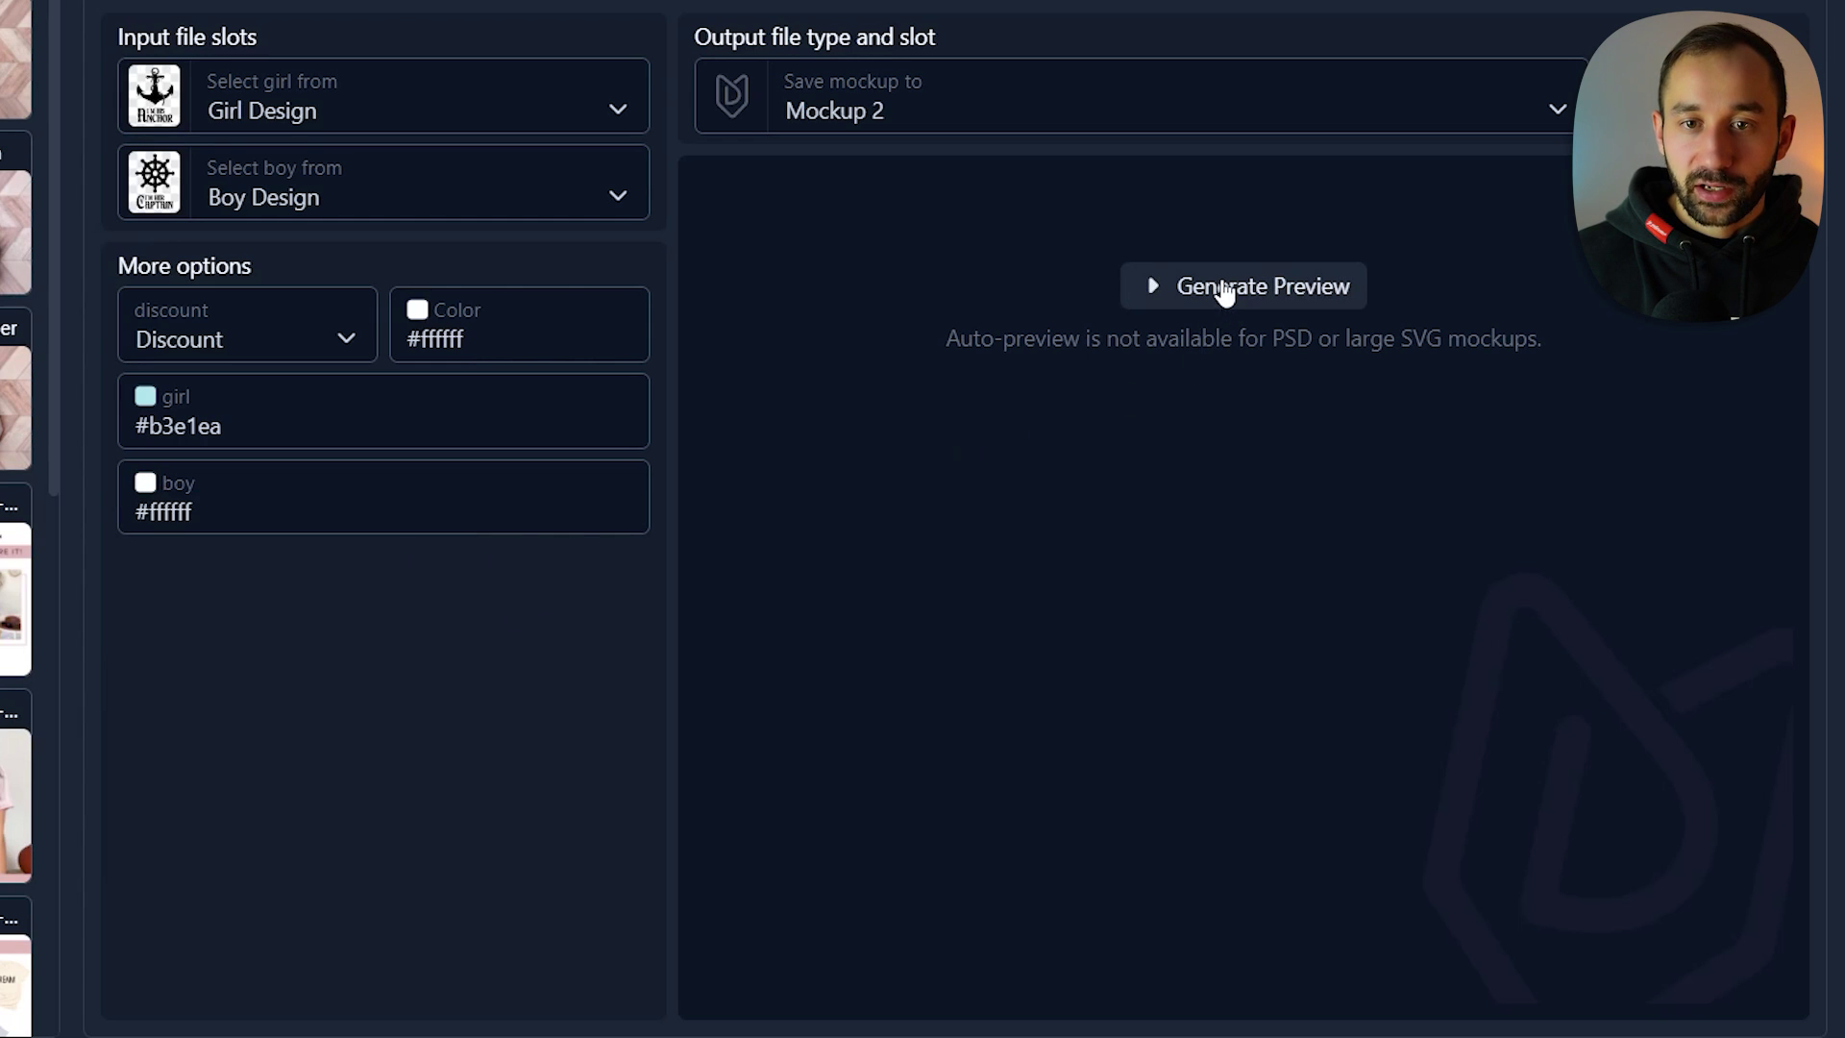
pyautogui.click(1222, 288)
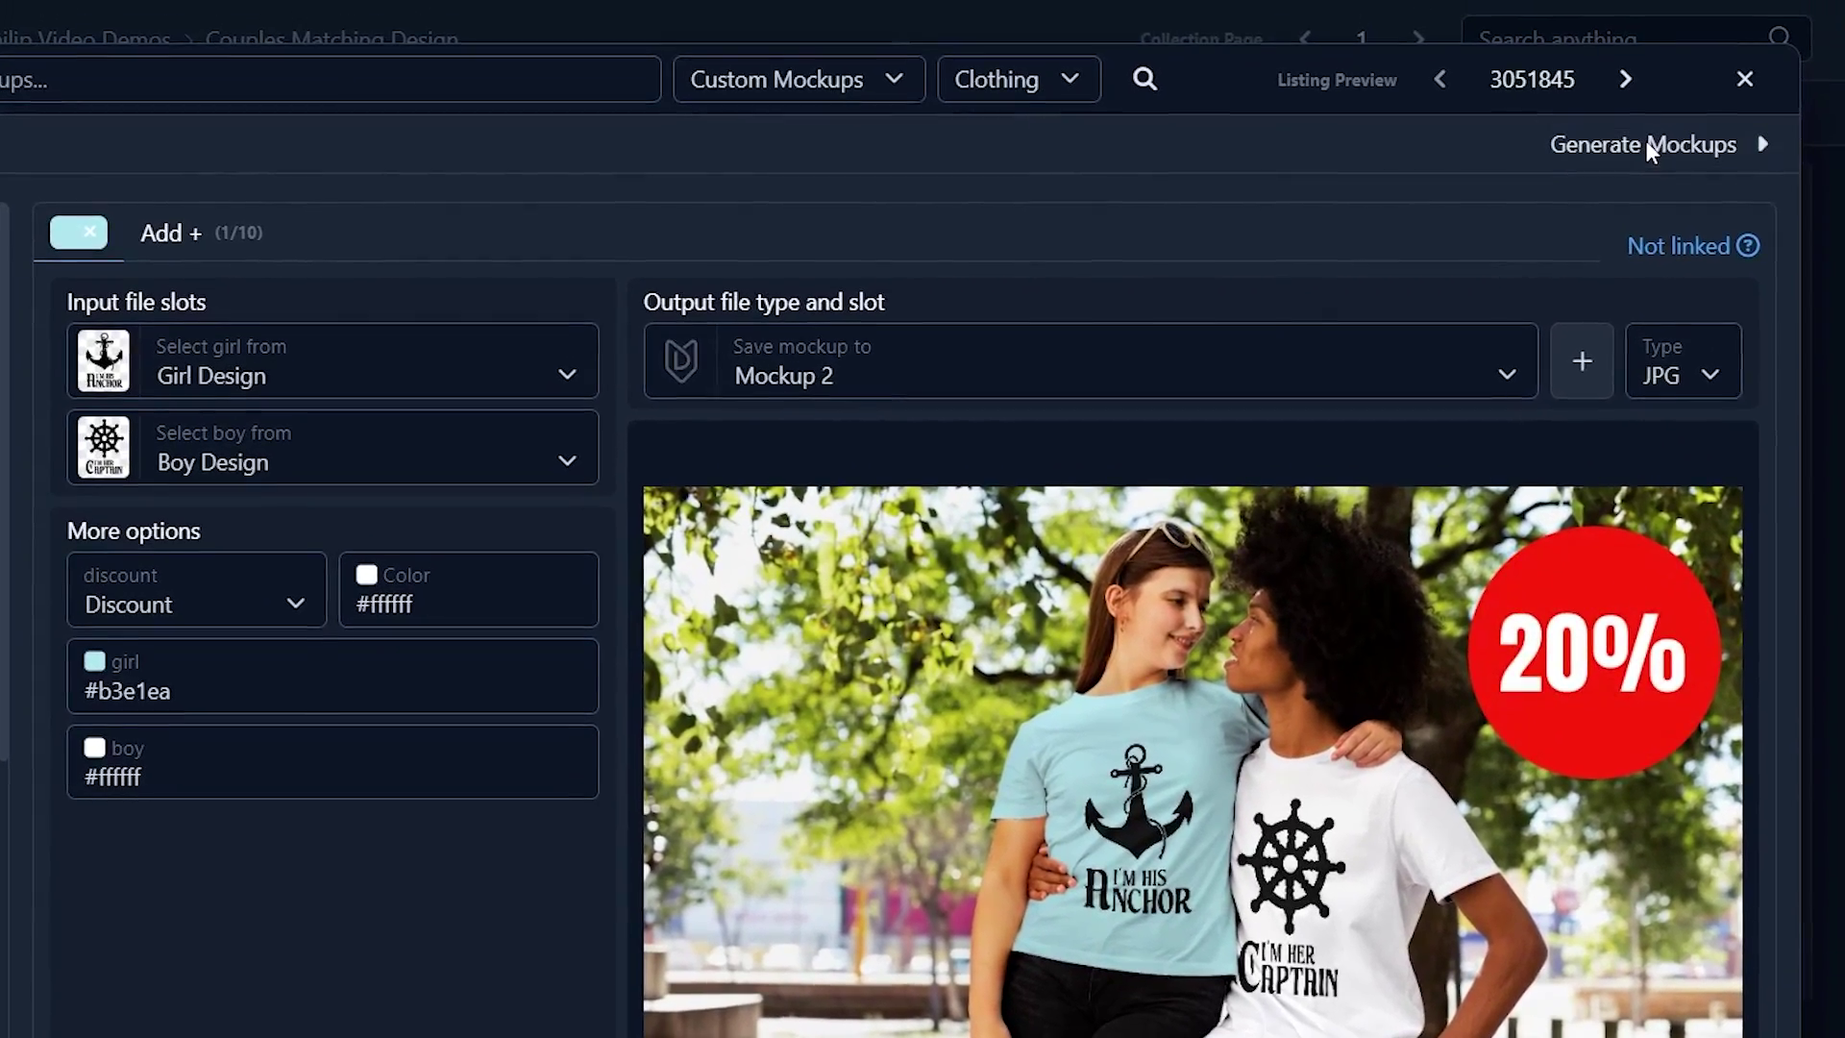
# - Generate and confirm the couples mockups for all four selected listings
pyautogui.click(1645, 146)
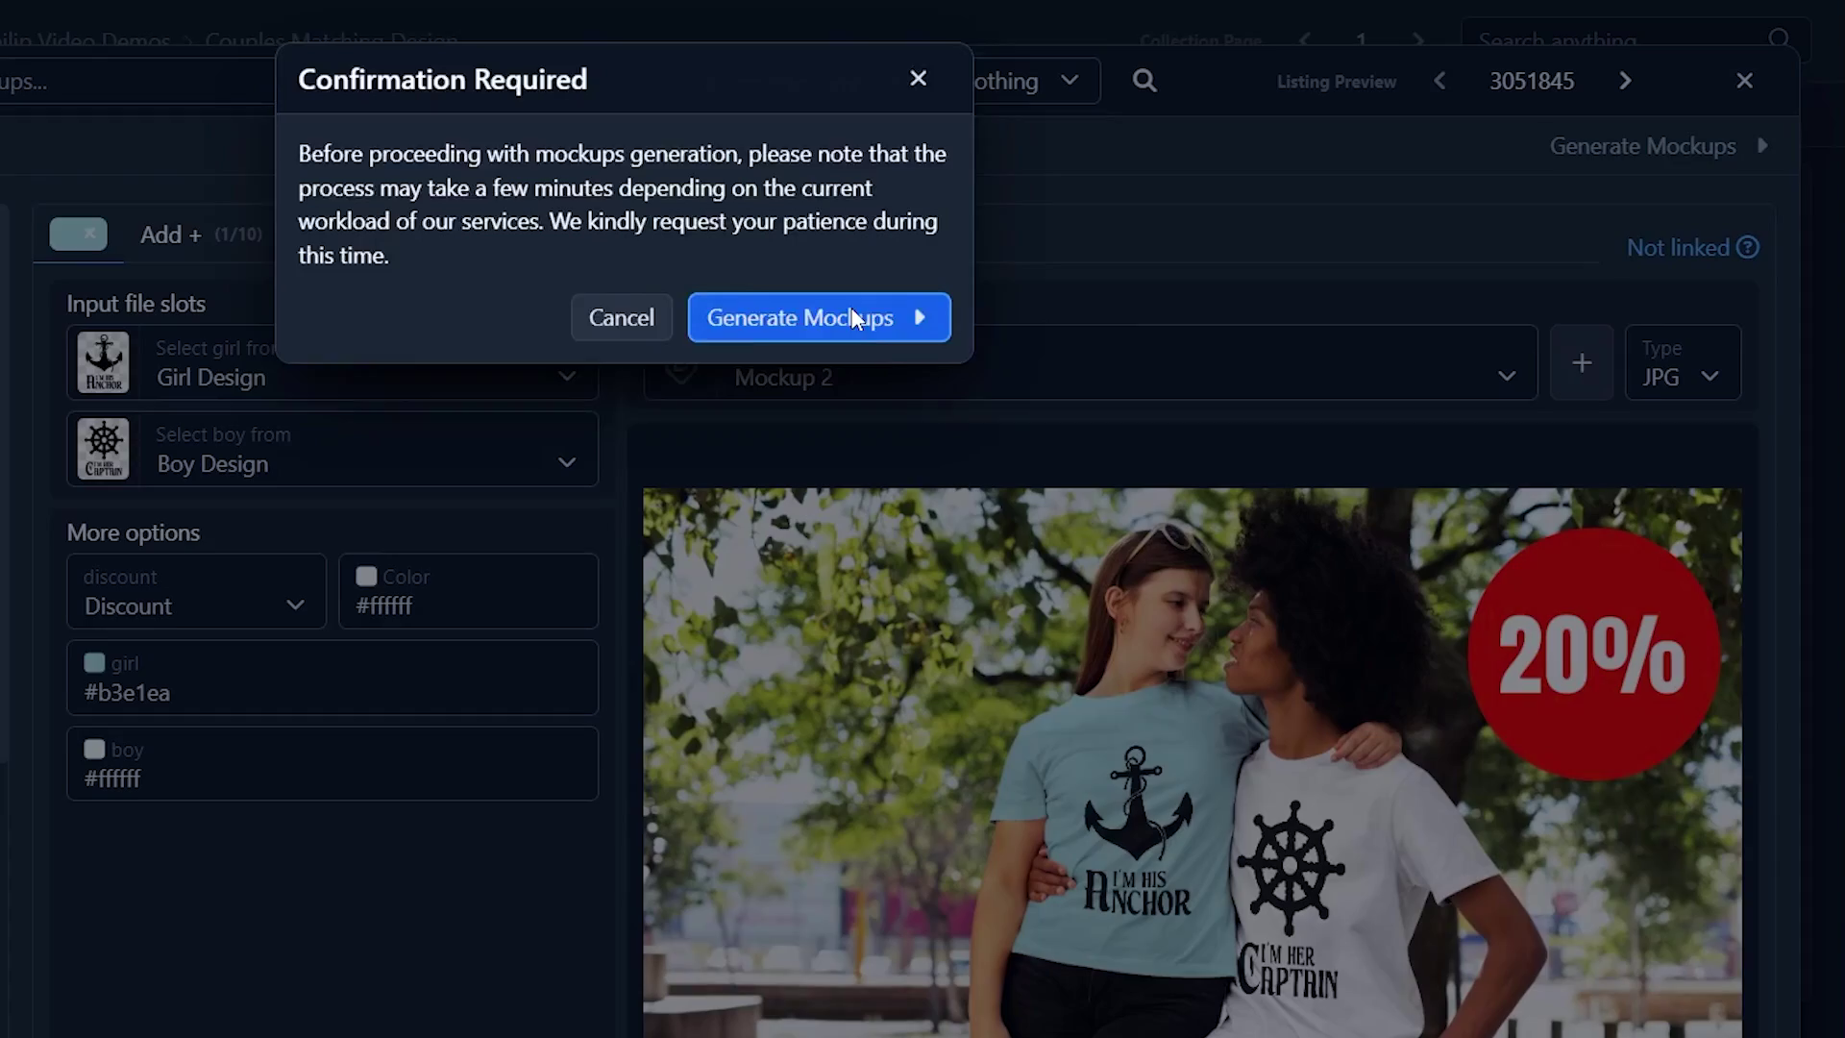
pyautogui.click(816, 327)
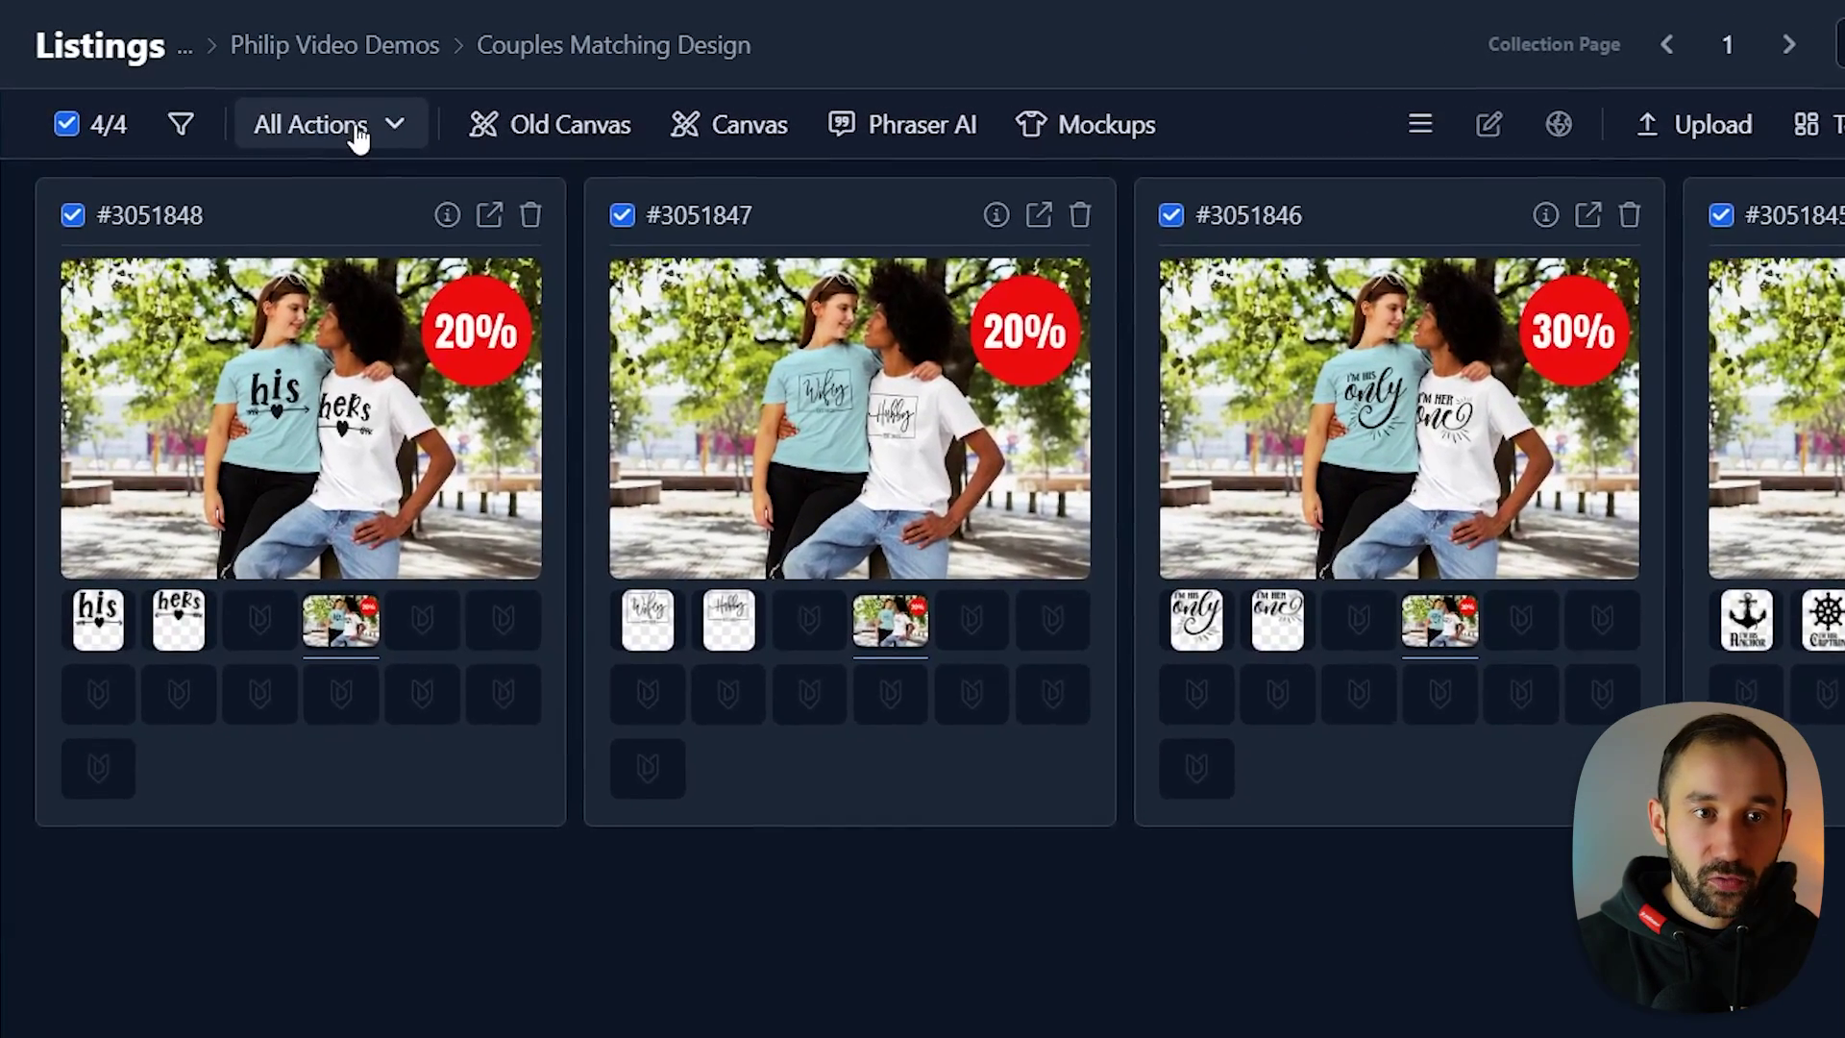
# - Download the four listings' Mockup 2 images as a ZIP via All Actions
pyautogui.click(305, 123)
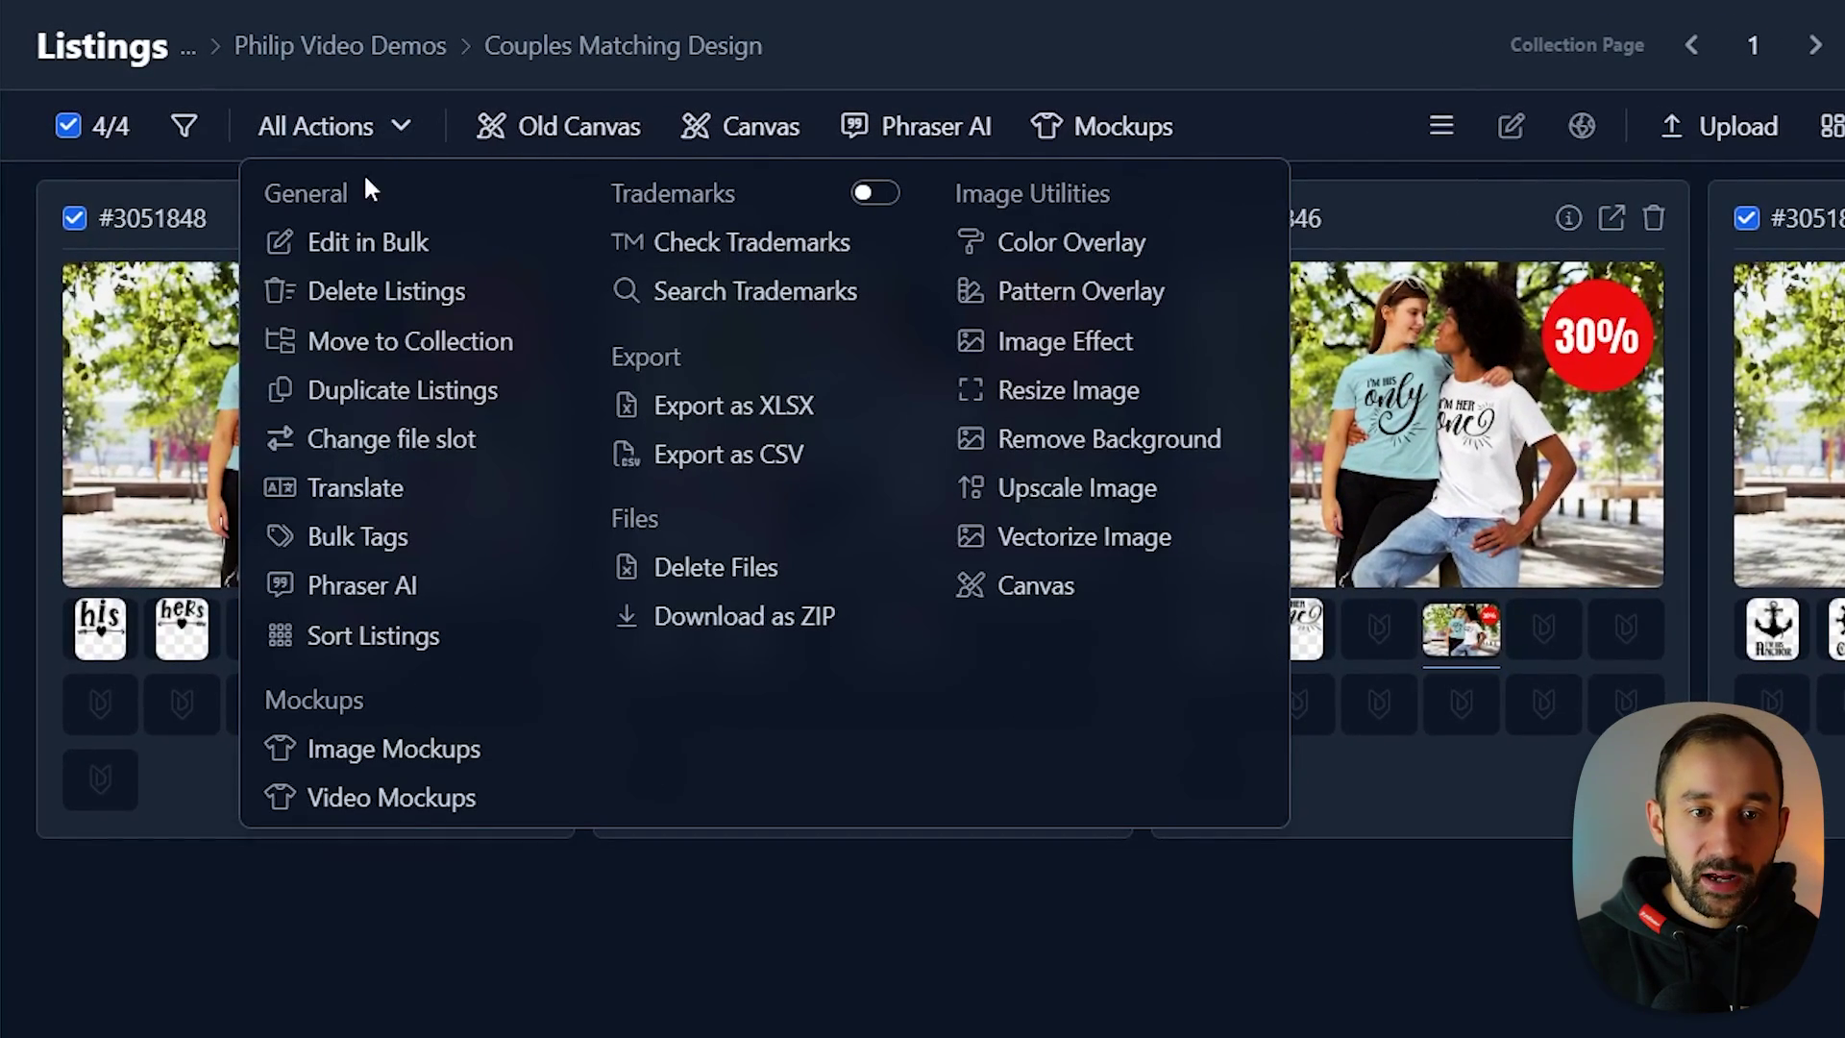
pyautogui.click(706, 577)
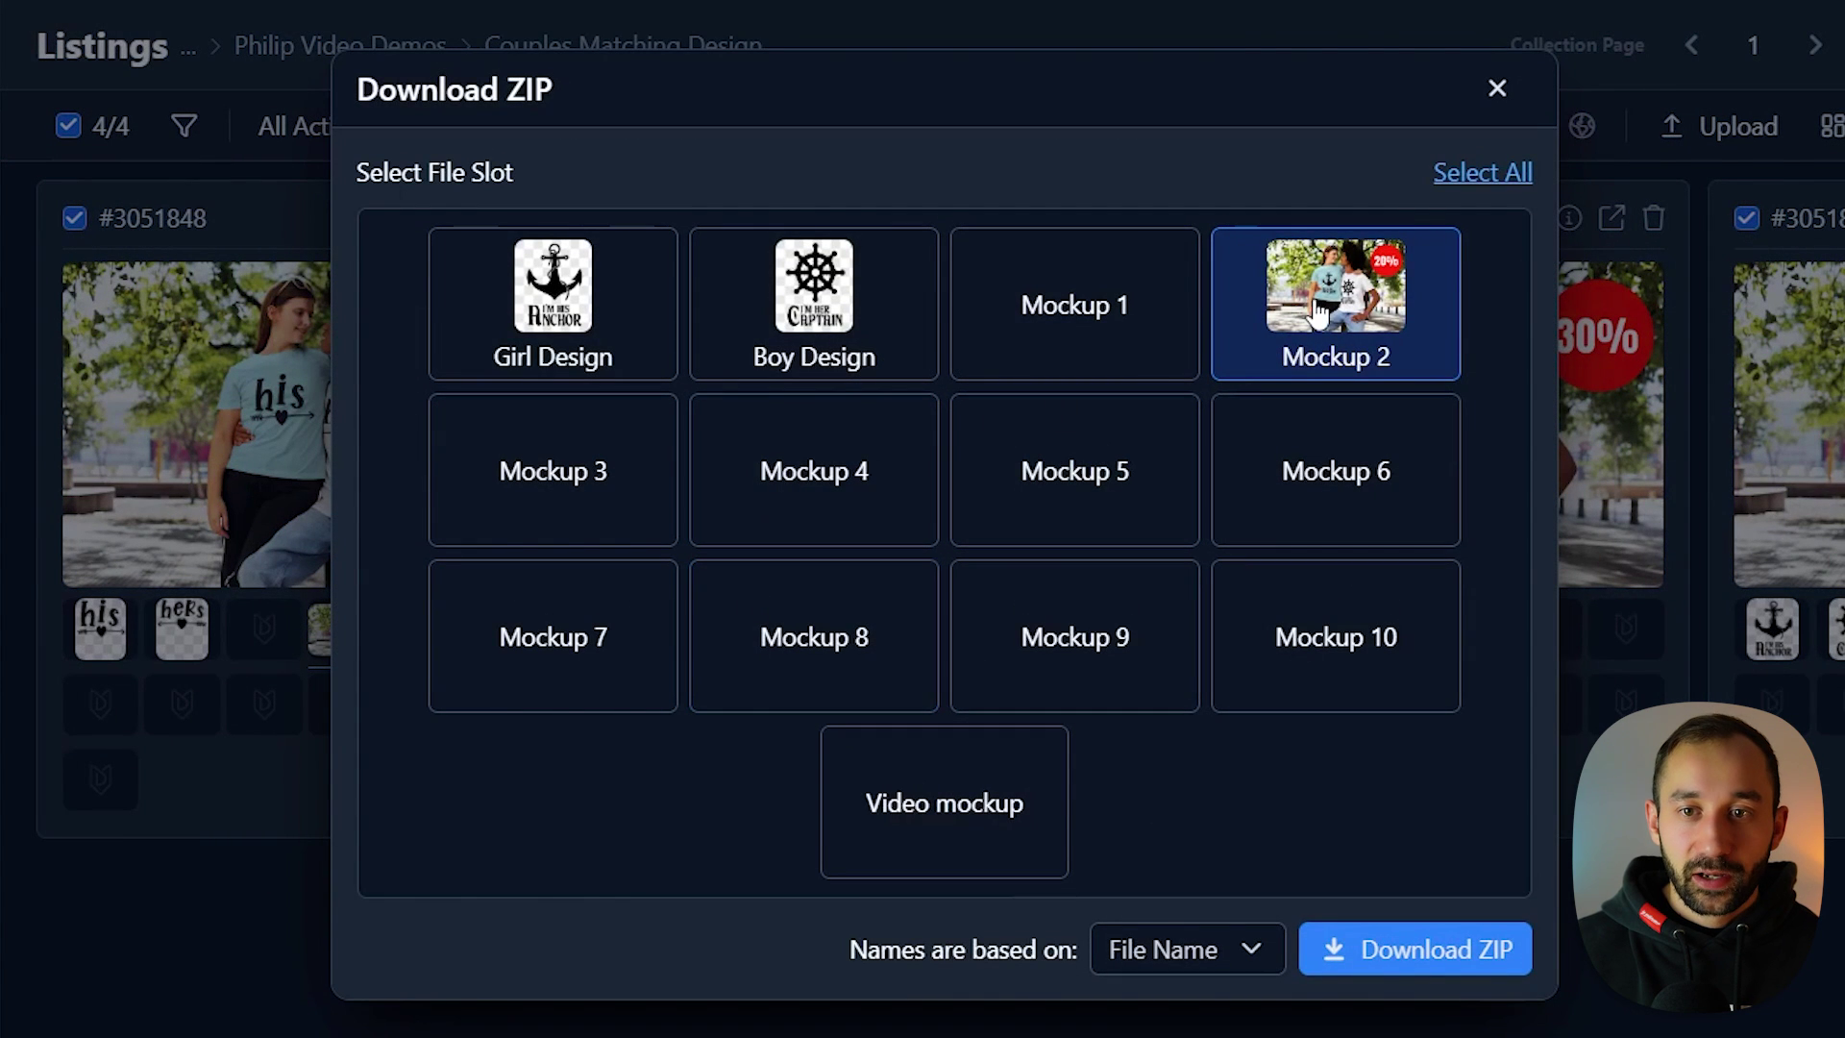
pyautogui.click(1350, 320)
pyautogui.click(1354, 327)
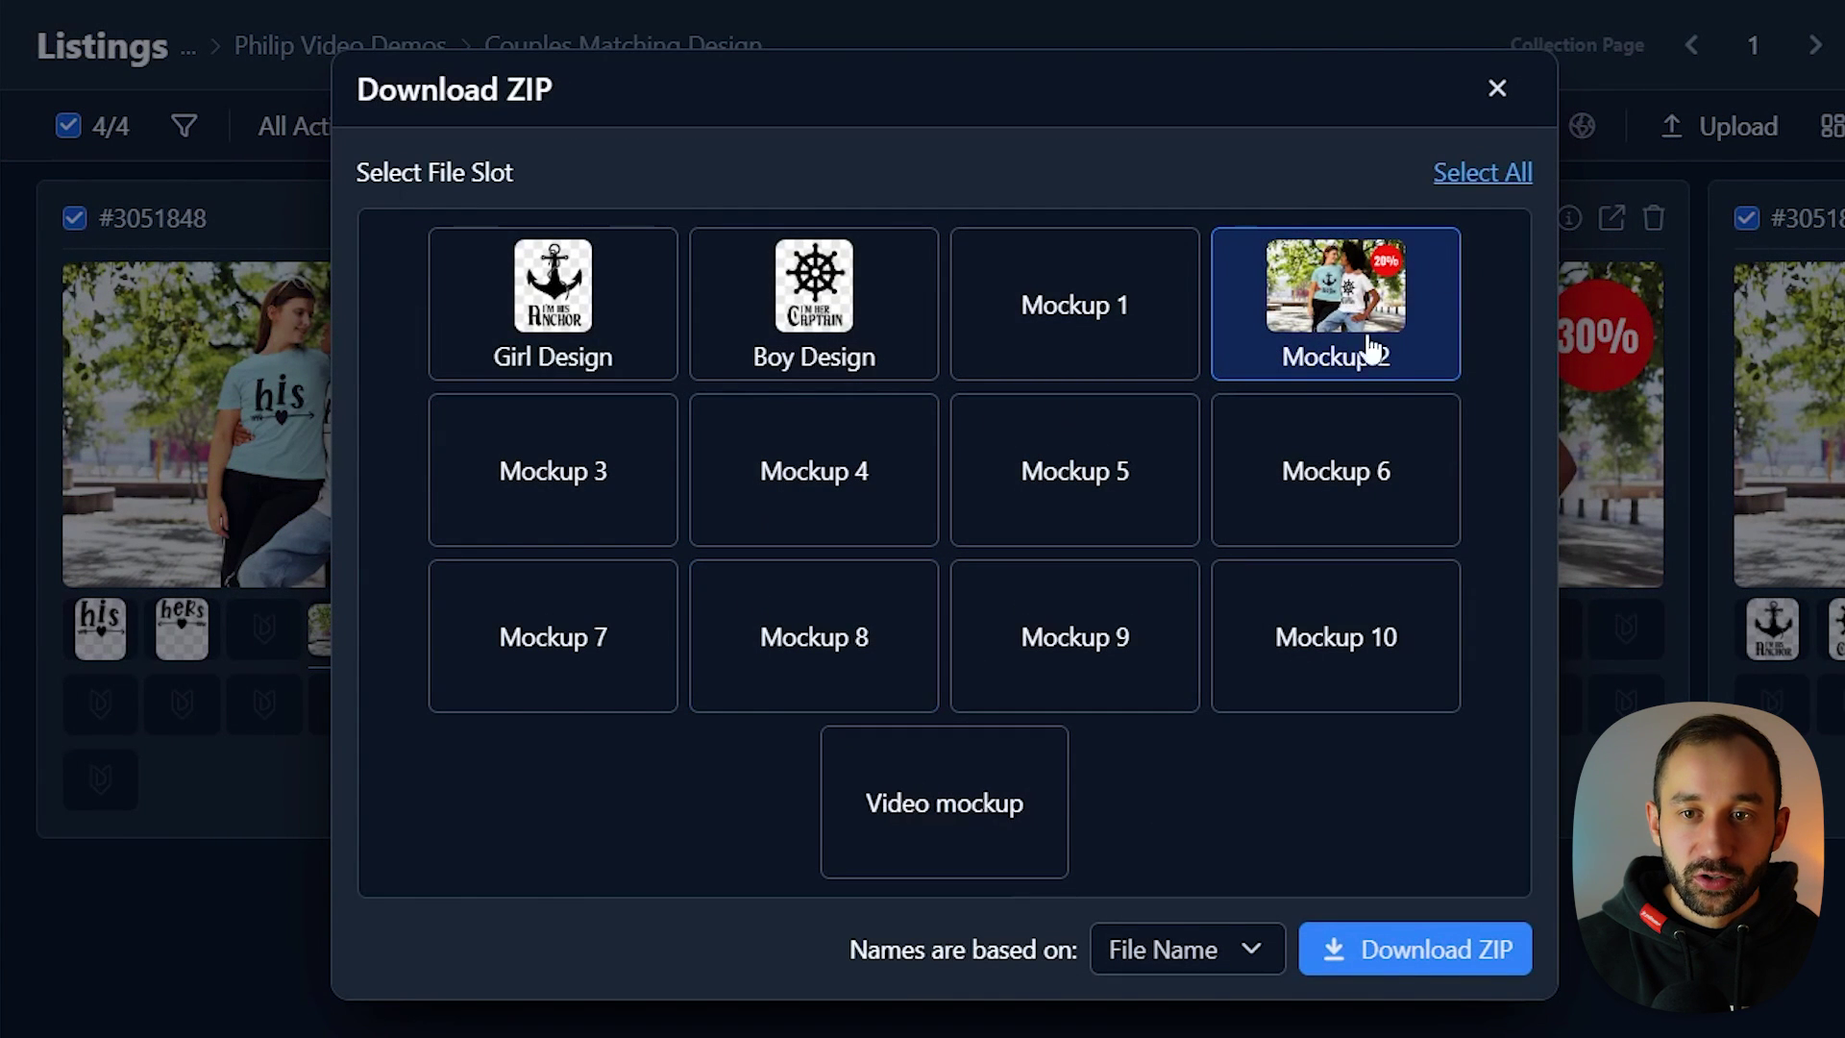
pyautogui.click(1427, 956)
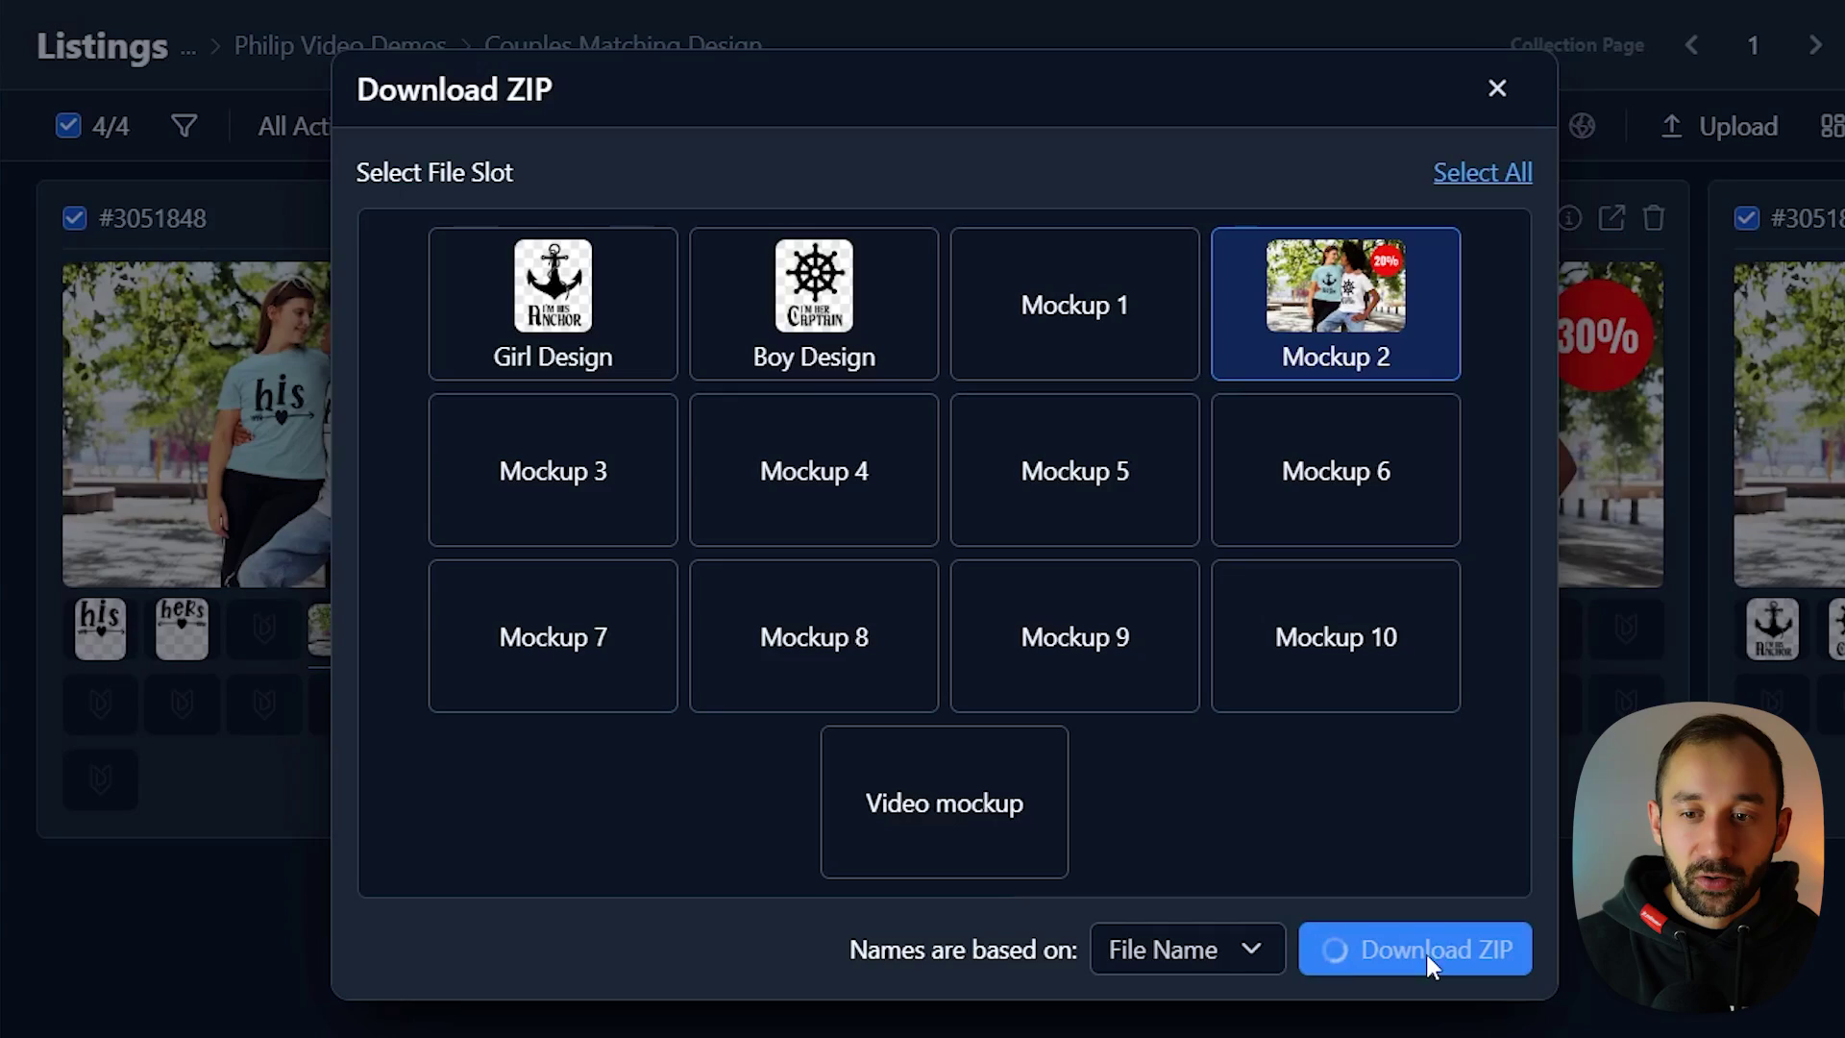